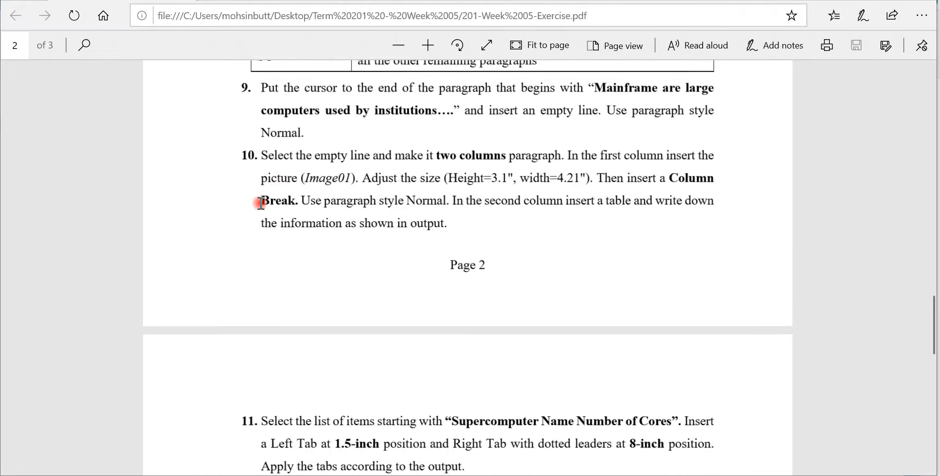
- Switch to 201-Week 05-Output.pdf and look over the expected layout of the finished document
{"action": "left_click", "coordinate": [226, 1]}
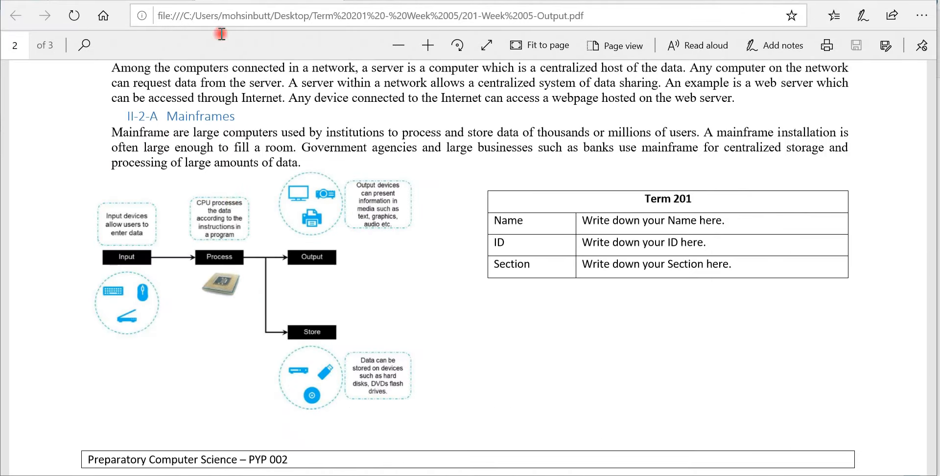
{"action": "scroll", "coordinate": [231, 205], "scroll_direction": "up", "scroll_amount": 5}
{"action": "scroll", "coordinate": [233, 206], "scroll_direction": "down", "scroll_amount": 2}
{"action": "scroll", "coordinate": [231, 206], "scroll_direction": "up", "scroll_amount": 9}
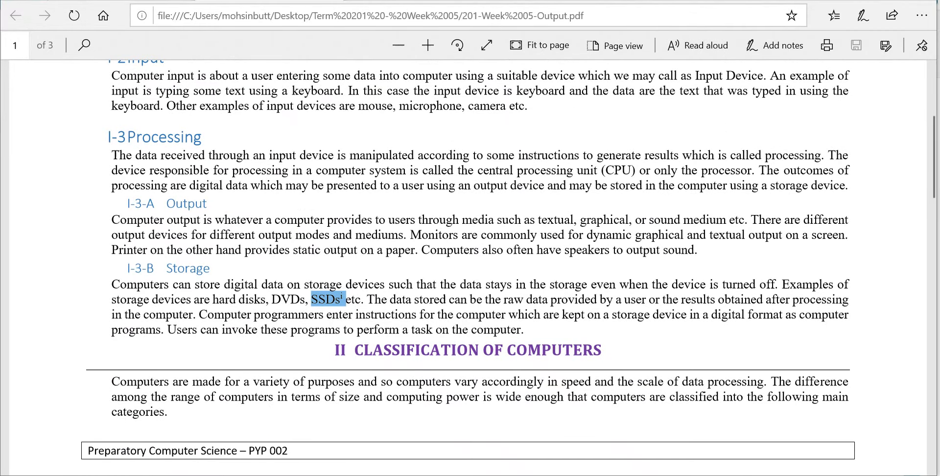
- Open 201-Week 05-Skeleton.docx in Word from the Term 201 - Week 05 folder
{"action": "left_click", "coordinate": [853, 1]}
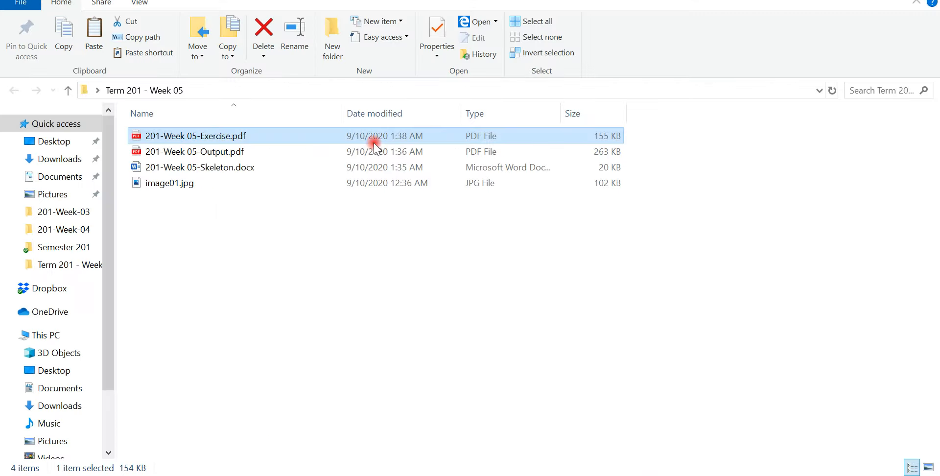
{"action": "left_click", "coordinate": [195, 170]}
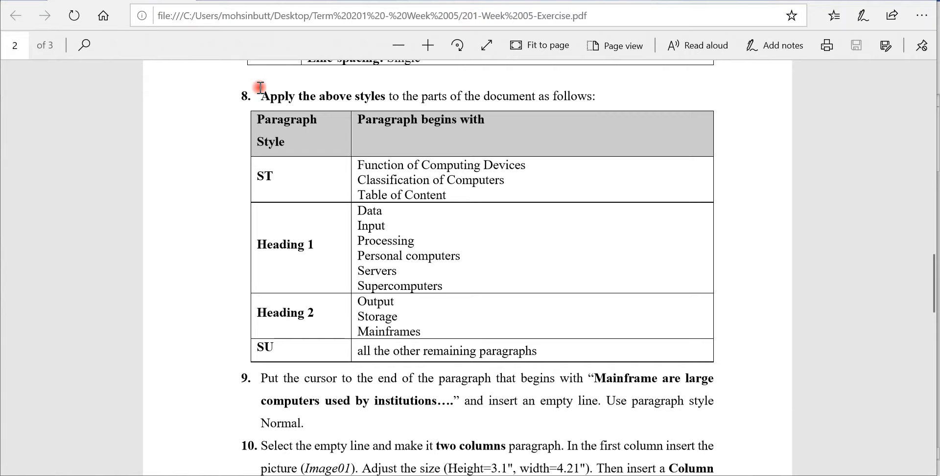
- Find and highlight the paper size, orientation and margin requirements under exercise 3 in the exercise PDF
{"action": "scroll", "coordinate": [260, 87], "scroll_direction": "up", "scroll_amount": 5}
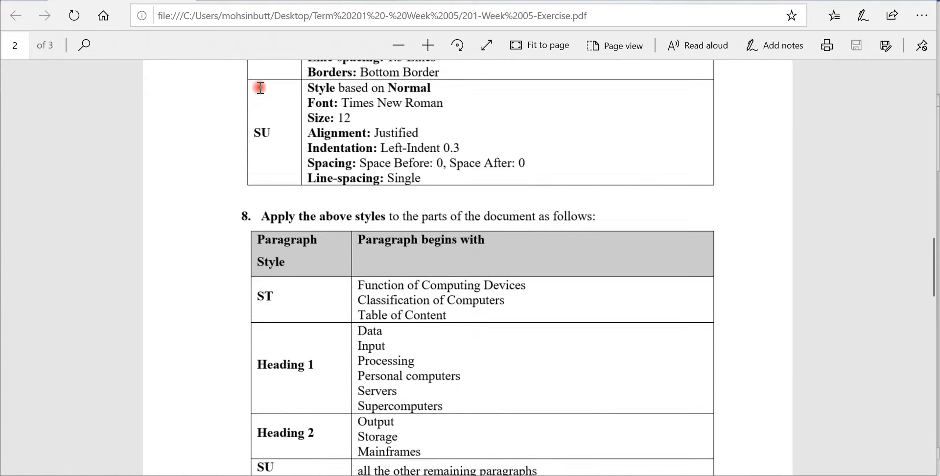
{"action": "scroll", "coordinate": [260, 87], "scroll_direction": "up", "scroll_amount": 10}
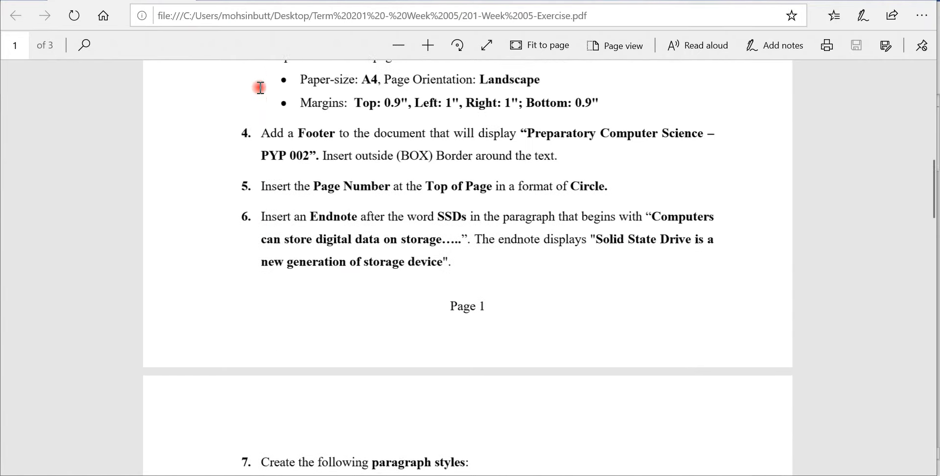
{"action": "scroll", "coordinate": [259, 87], "scroll_direction": "up", "scroll_amount": 1}
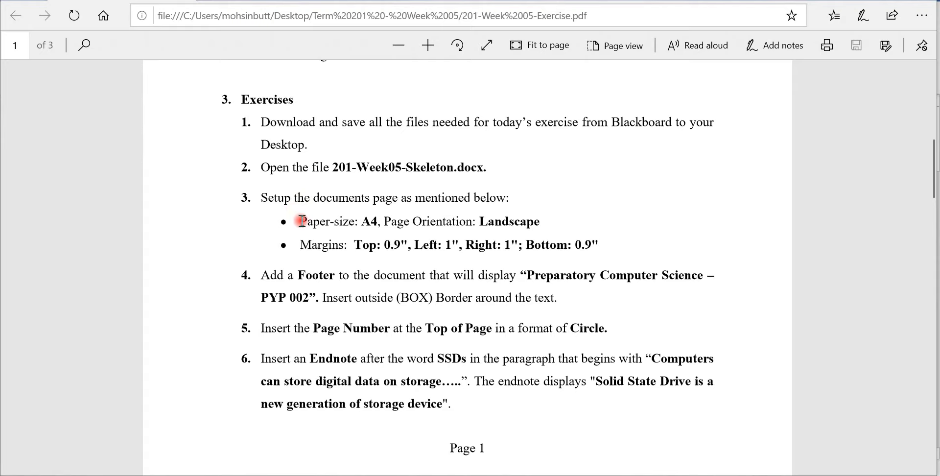
{"action": "left_click_drag", "start_coordinate": [302, 222], "coordinate": [601, 239]}
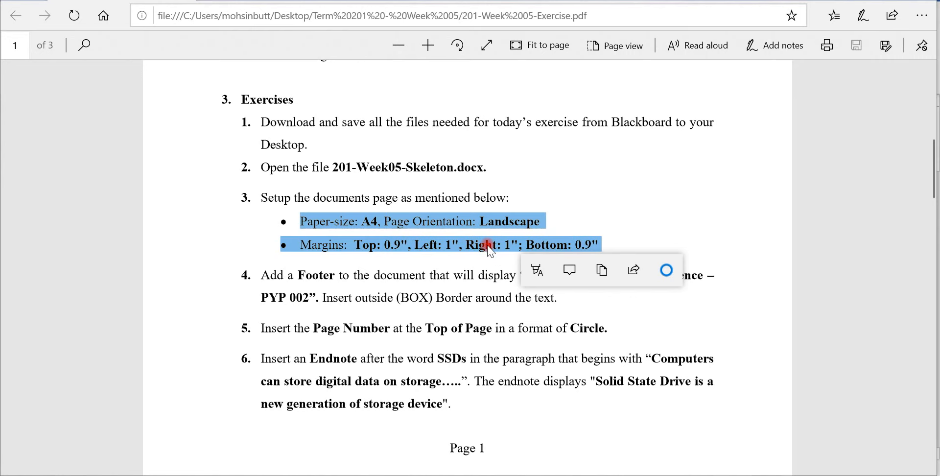
- Switch to the Word document and set its paper size to A4 and orientation to Landscape
{"action": "key", "text": "alt+Tab"}
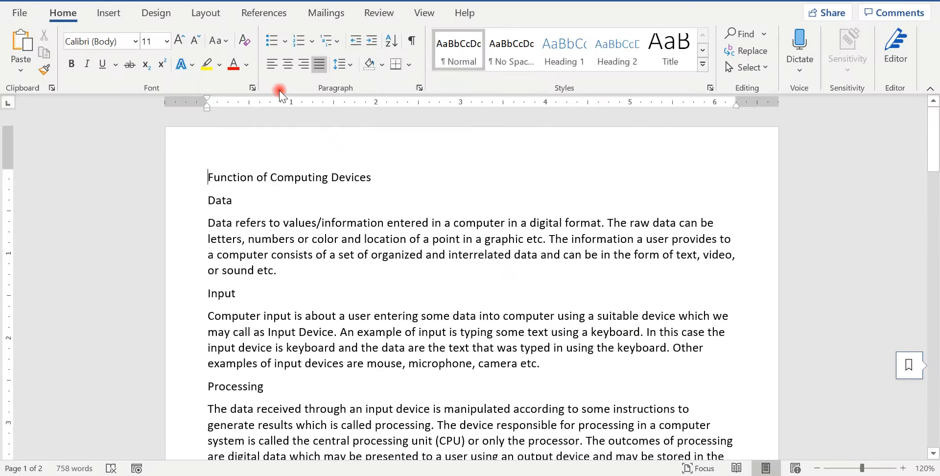
{"action": "left_click", "coordinate": [204, 16]}
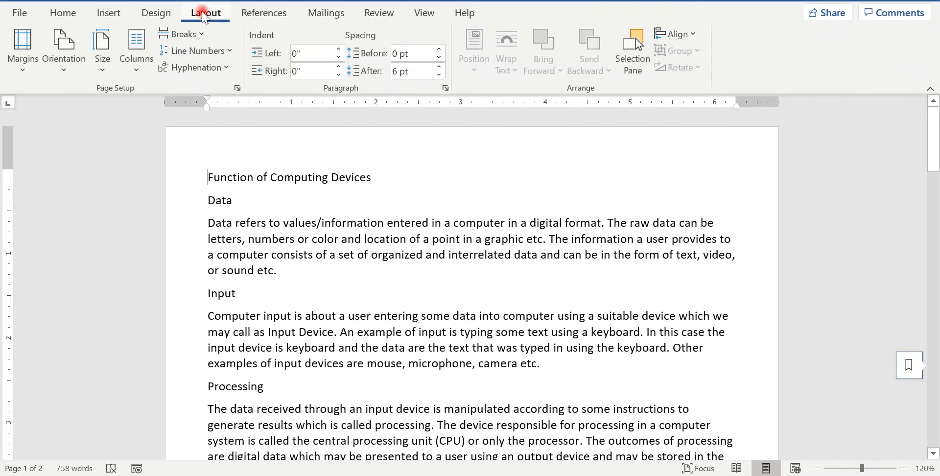
{"action": "left_click", "coordinate": [107, 69]}
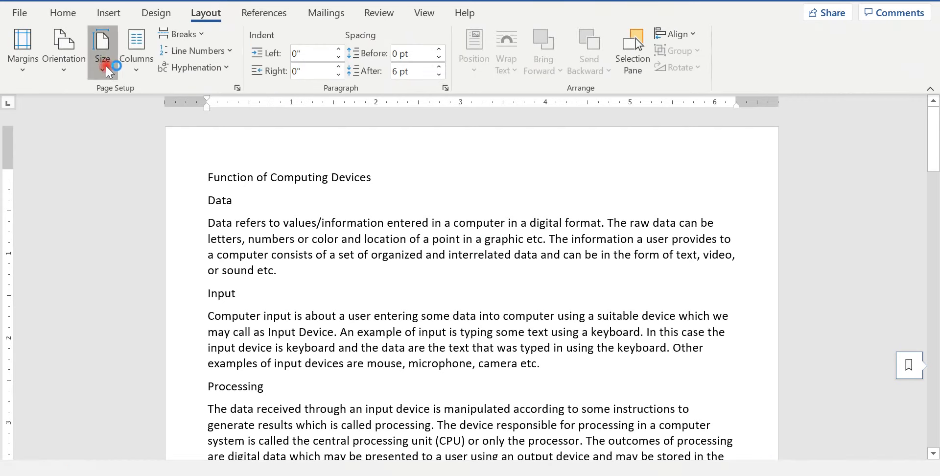
{"action": "left_click", "coordinate": [132, 265]}
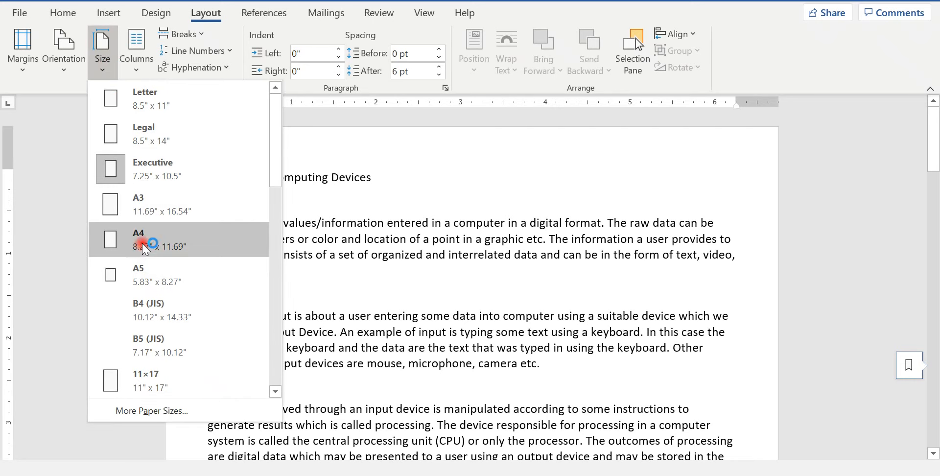
{"action": "left_click", "coordinate": [66, 62]}
{"action": "left_click", "coordinate": [74, 138]}
- Set custom page margins of 0.9" for top and bottom and 1" for left and right
{"action": "left_click", "coordinate": [22, 54]}
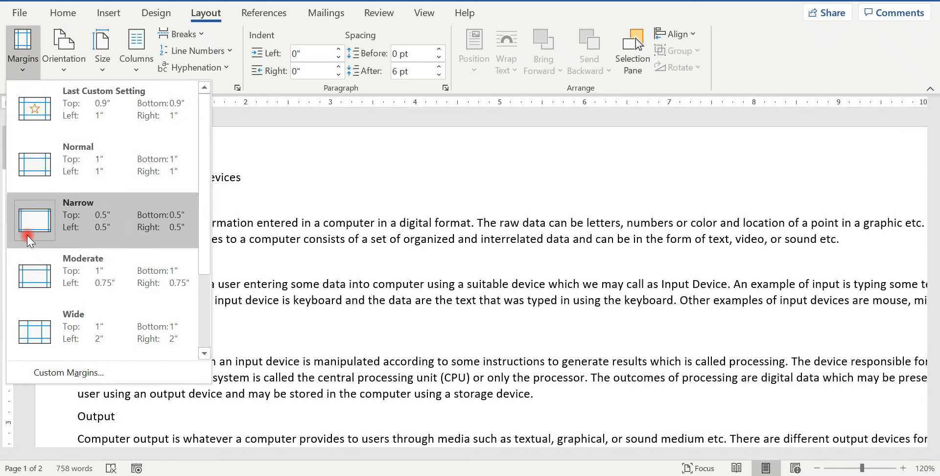
{"action": "left_click", "coordinate": [52, 373]}
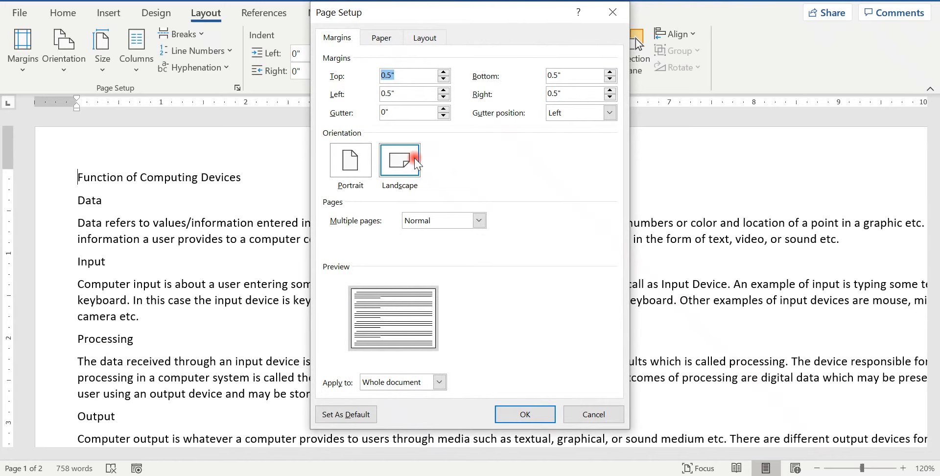
{"action": "type", "text": "0.9"}
{"action": "key", "text": "Tab"}
{"action": "type", "text": "0.9"}
{"action": "key", "text": "Tab"}
{"action": "type", "text": "1"}
{"action": "key", "text": "Tab"}
{"action": "type", "text": "1"}
{"action": "left_click", "coordinate": [449, 348]}
{"action": "left_click", "coordinate": [519, 418]}
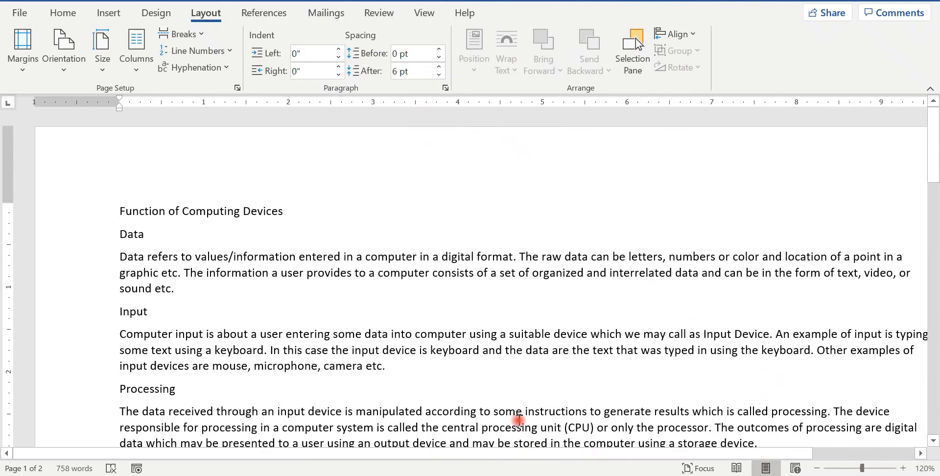
- Switch to the exercise PDF and copy the footer text "Preparatory Computer Science – PYP 002" from exercise 4
{"action": "key", "text": "alt+Tab"}
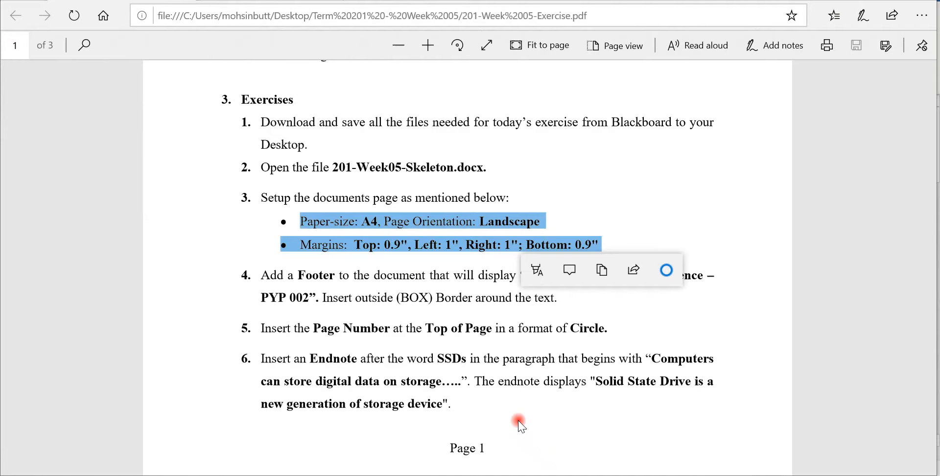
{"action": "left_click", "coordinate": [335, 280]}
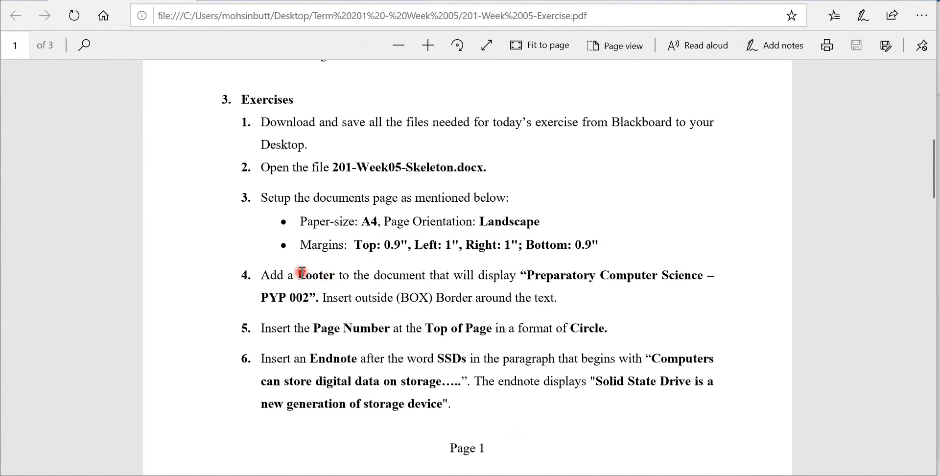
{"action": "left_click_drag", "start_coordinate": [270, 275], "coordinate": [311, 298]}
{"action": "key", "text": "ctrl+c"}
{"action": "left_click", "coordinate": [522, 284]}
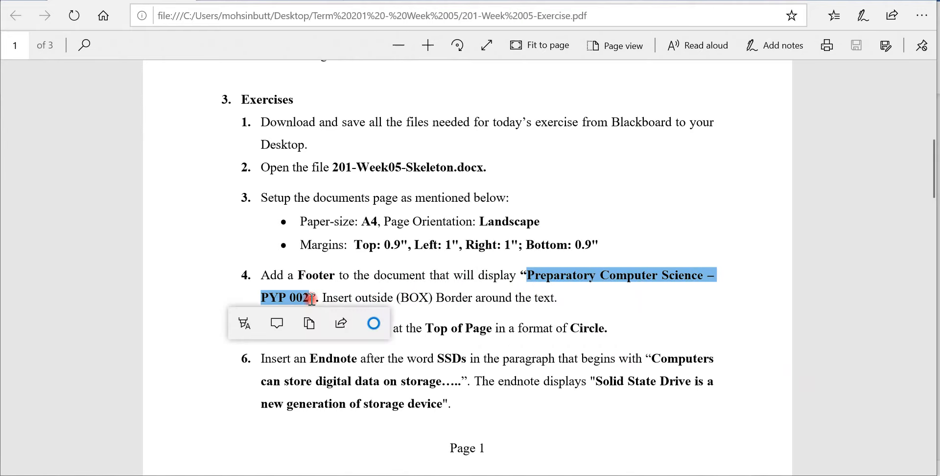
- Return to the Word document and paste "Preparatory Computer Science – PYP 002" into the page footer
{"action": "key", "text": "alt+Tab"}
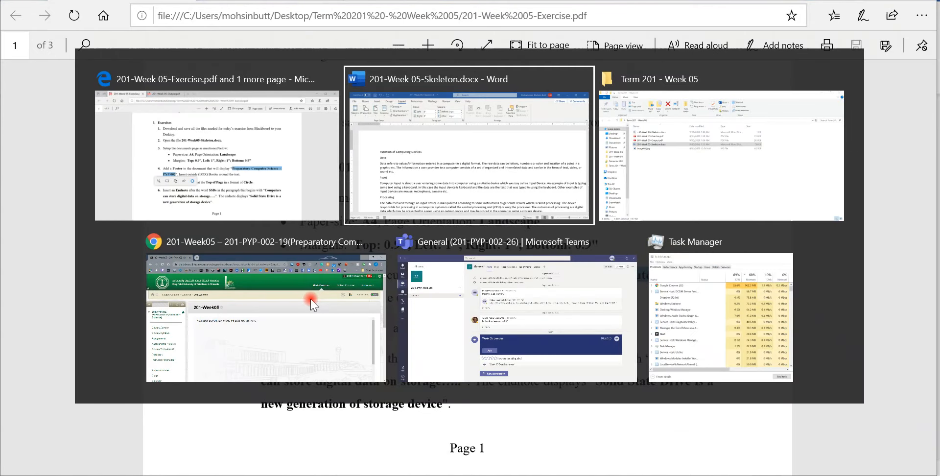
{"action": "scroll", "coordinate": [382, 283], "scroll_direction": "down", "scroll_amount": 5}
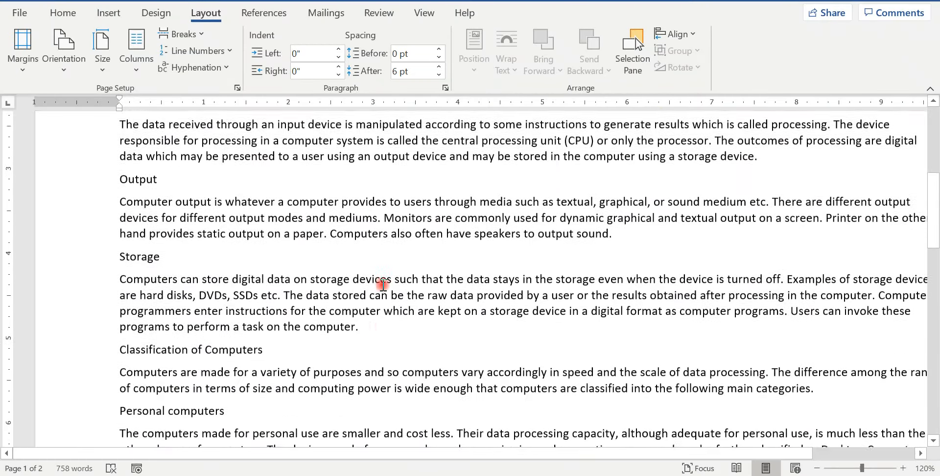
{"action": "scroll", "coordinate": [383, 283], "scroll_direction": "down", "scroll_amount": 6}
{"action": "scroll", "coordinate": [382, 283], "scroll_direction": "up", "scroll_amount": 2}
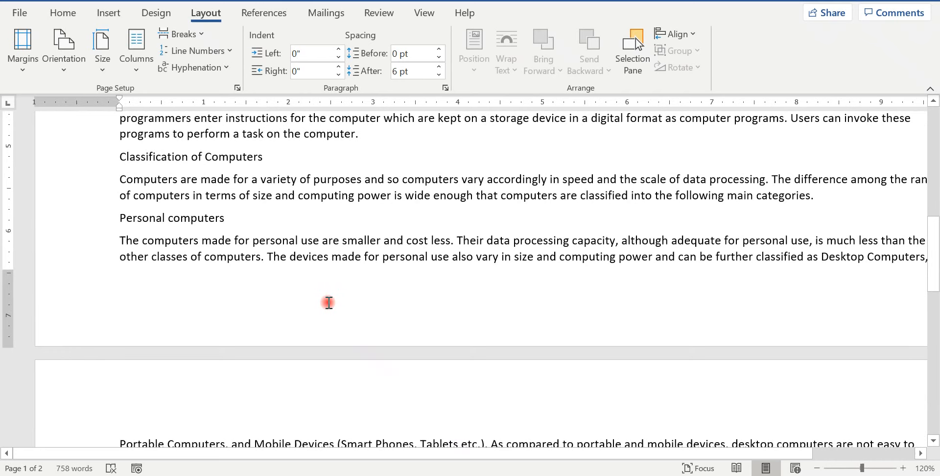
{"action": "double_click", "coordinate": [328, 301]}
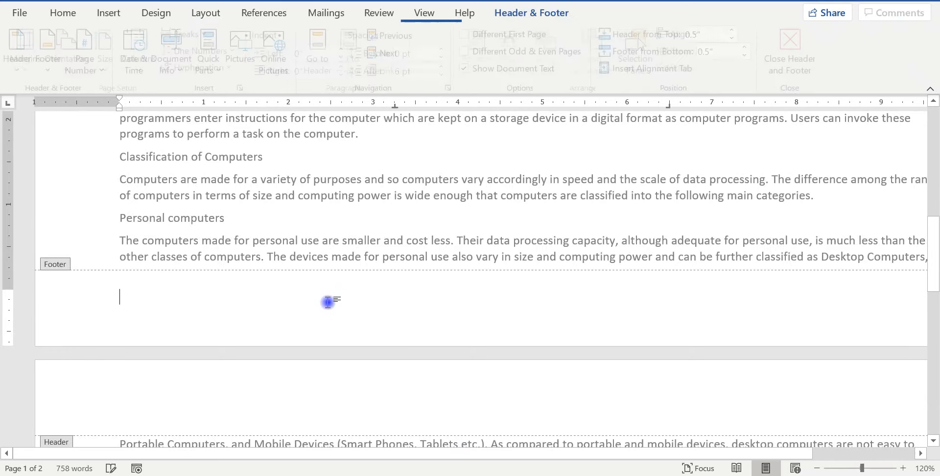
{"action": "key", "text": "ctrl+v"}
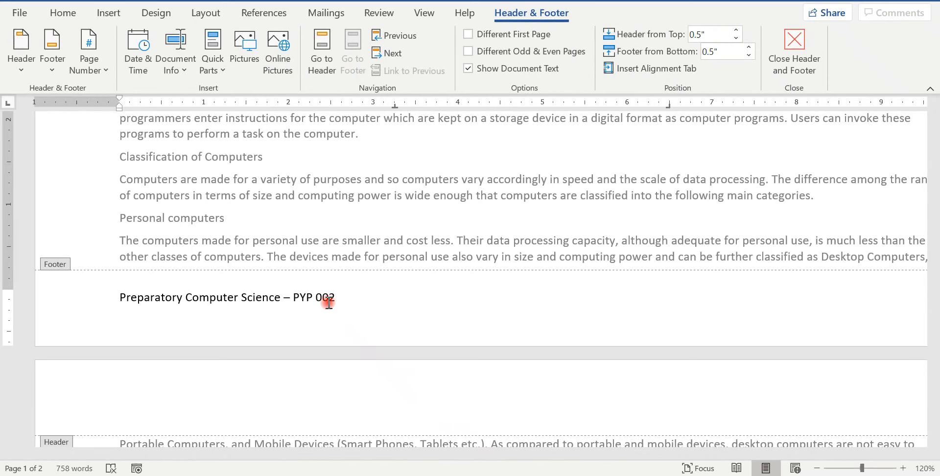
- Check the border instruction in the exercise PDF, apply outside borders around the Word footer text, and leave footer editing
{"action": "key", "text": "alt+Tab"}
{"action": "left_click", "coordinate": [325, 297]}
{"action": "left_click_drag", "start_coordinate": [326, 297], "coordinate": [556, 304]}
{"action": "key", "text": "alt+Tab"}
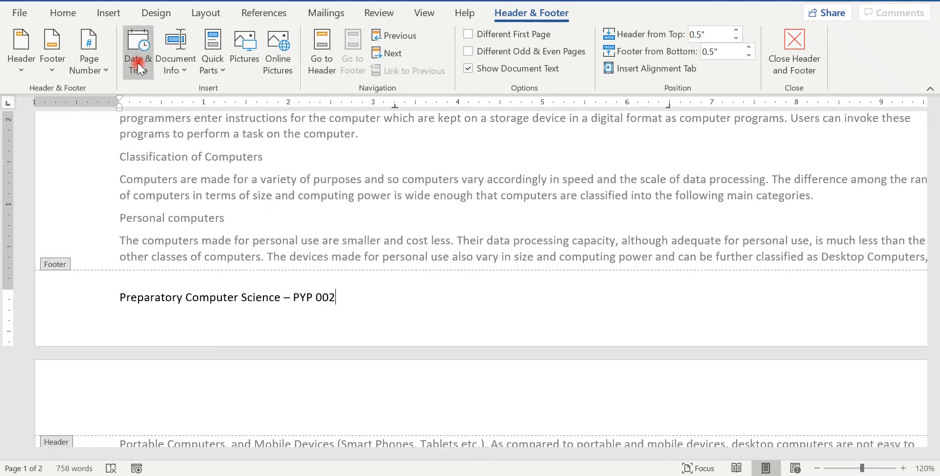
{"action": "left_click", "coordinate": [60, 14]}
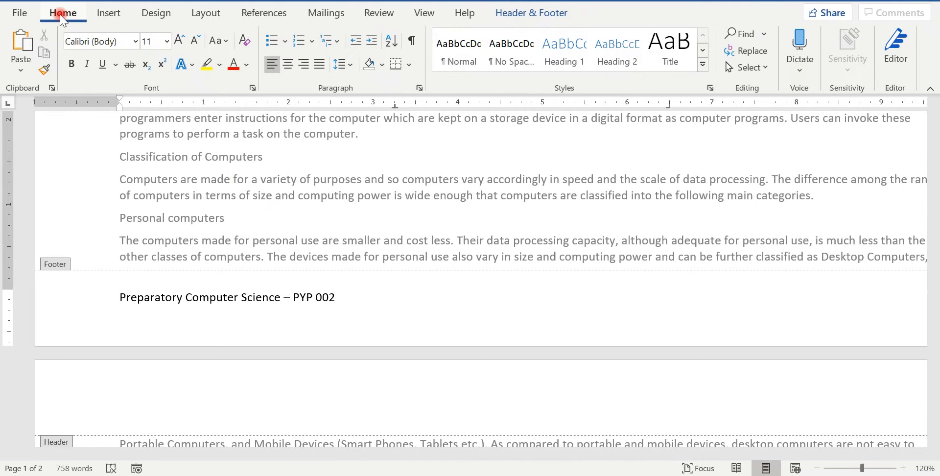
{"action": "left_click", "coordinate": [409, 65]}
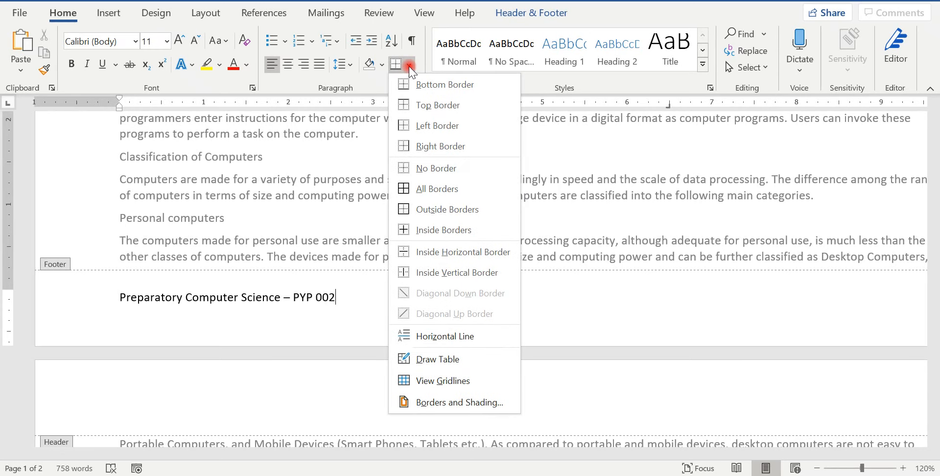
{"action": "left_click", "coordinate": [439, 211]}
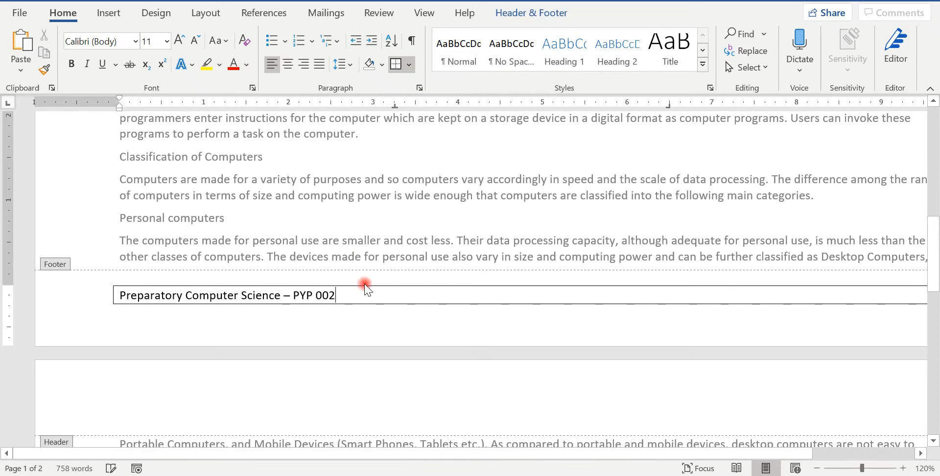
{"action": "double_click", "coordinate": [275, 254]}
{"action": "scroll", "coordinate": [368, 231], "scroll_direction": "up", "scroll_amount": 10}
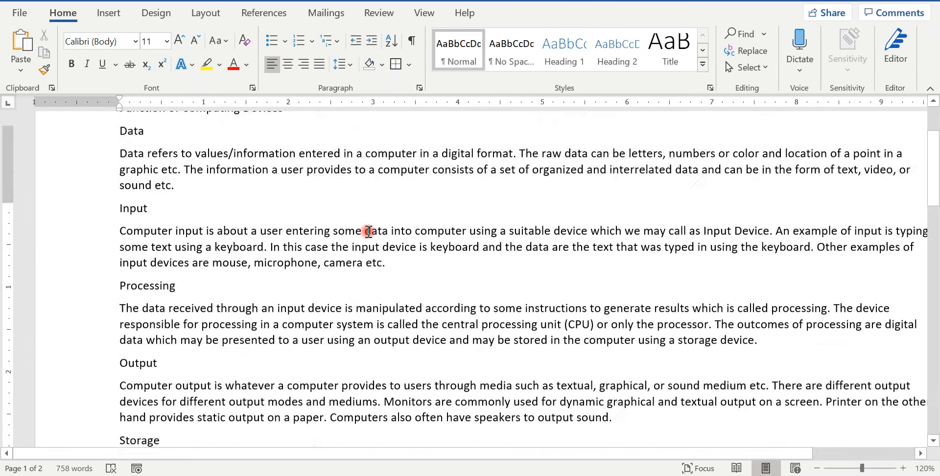
{"action": "scroll", "coordinate": [368, 231], "scroll_direction": "up", "scroll_amount": 3}
- Check exercise 5 in the exercise PDF, insert Circle page numbers at the top of the Word pages, and leave header editing
{"action": "key", "text": "alt+Tab"}
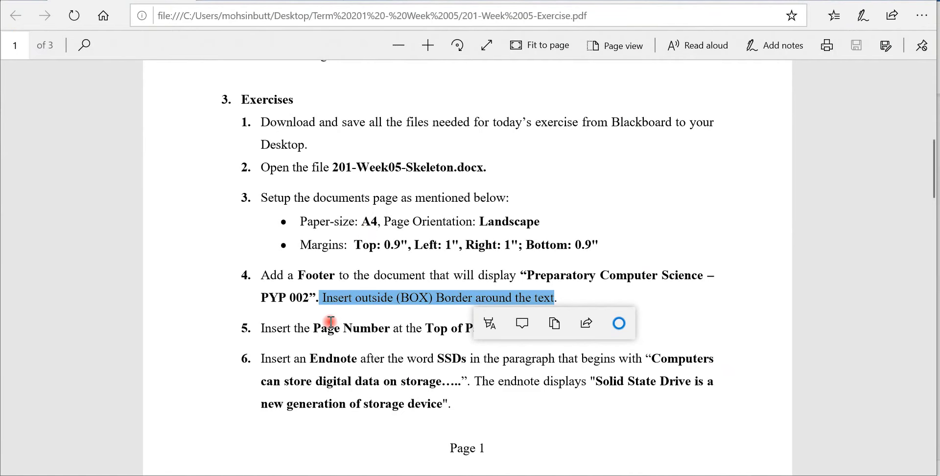
{"action": "left_click", "coordinate": [331, 322]}
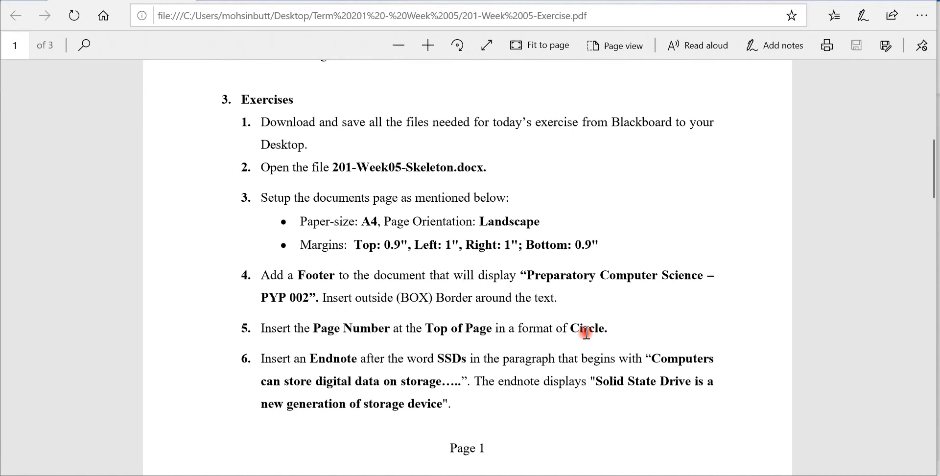
{"action": "key", "text": "alt+Tab"}
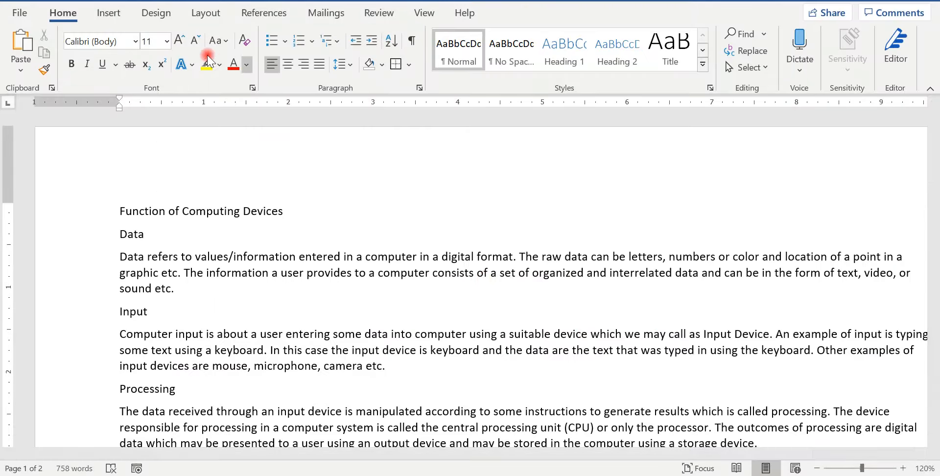
{"action": "left_click", "coordinate": [110, 15]}
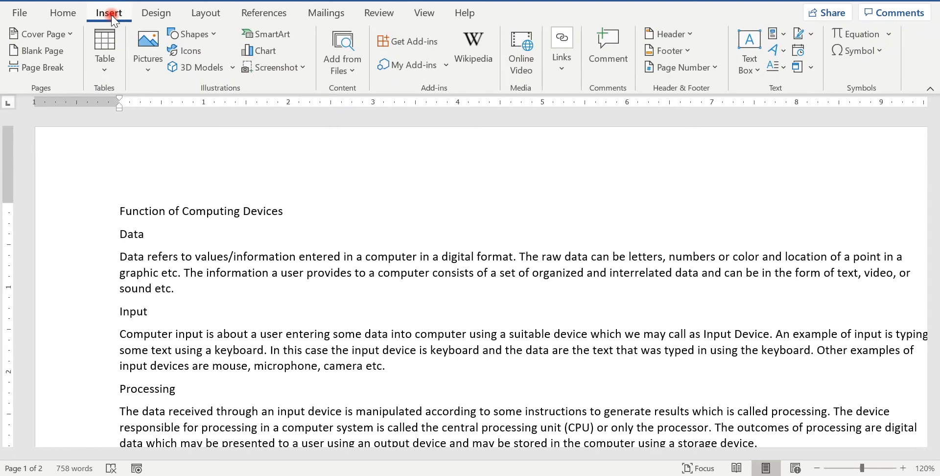
{"action": "left_click", "coordinate": [706, 67]}
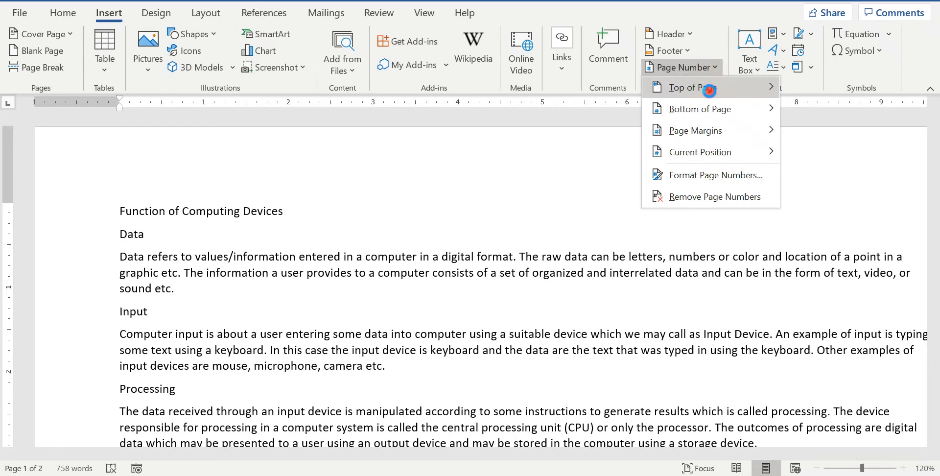
{"action": "left_click", "coordinate": [711, 91]}
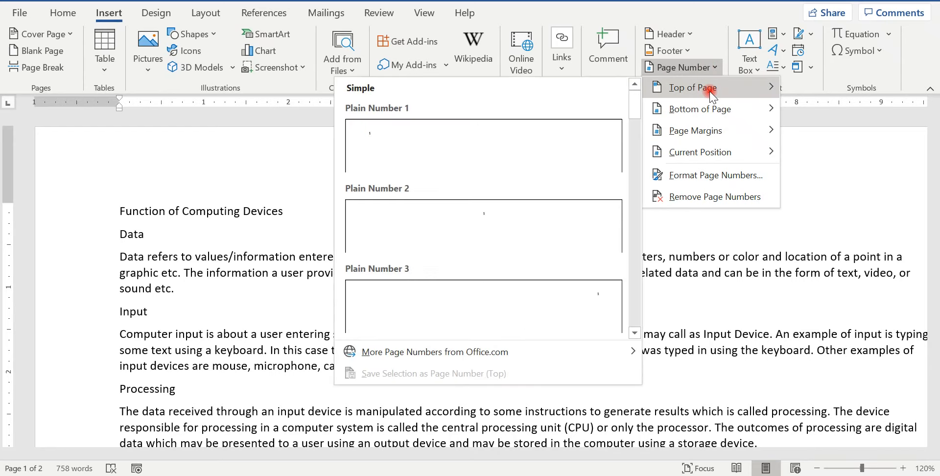
{"action": "left_click_drag", "start_coordinate": [637, 102], "coordinate": [631, 289]}
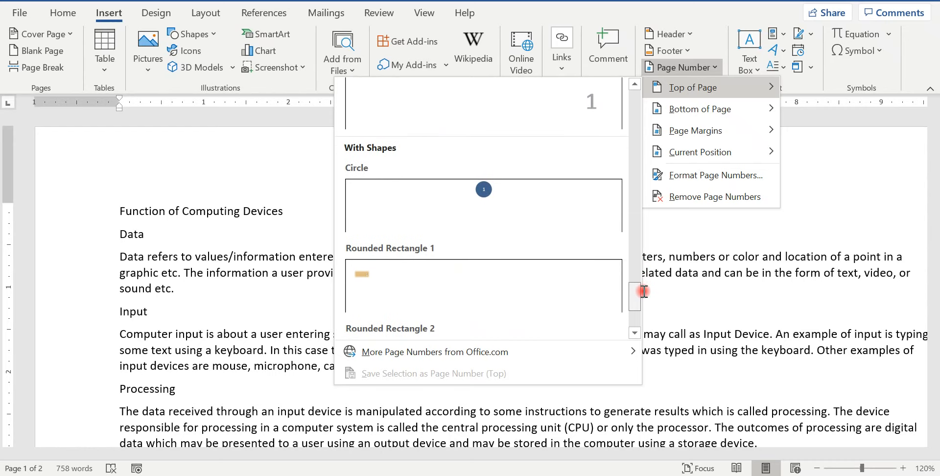
{"action": "left_click", "coordinate": [411, 194]}
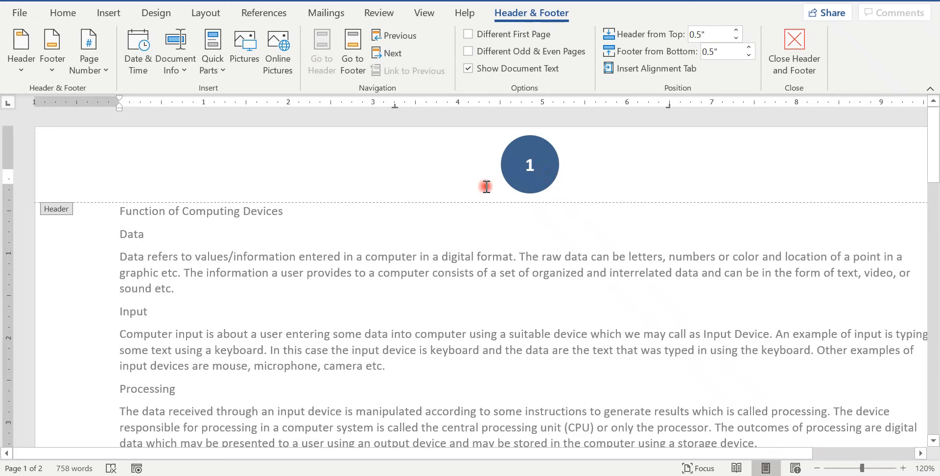
{"action": "double_click", "coordinate": [418, 259]}
- Read the endnote instruction in exercise 6 of the PDF and look through the Word document for the storage paragraph
{"action": "key", "text": "alt+Tab"}
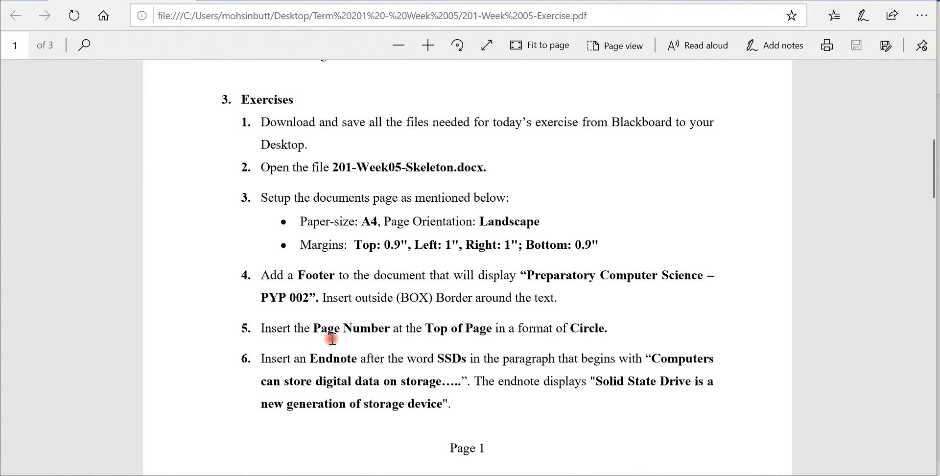
{"action": "left_click_drag", "start_coordinate": [309, 362], "coordinate": [342, 362]}
{"action": "left_click", "coordinate": [455, 358]}
{"action": "key", "text": "alt+Tab"}
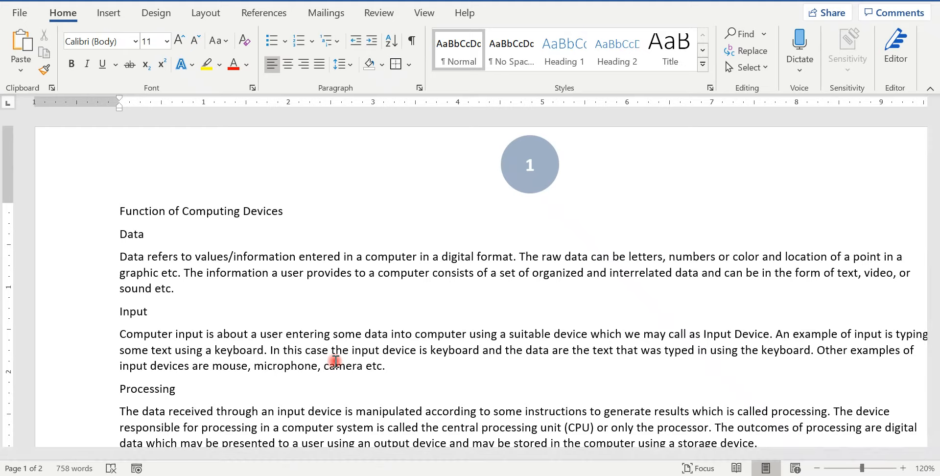
{"action": "scroll", "coordinate": [334, 360], "scroll_direction": "down", "scroll_amount": 2, "text": "ctrl"}
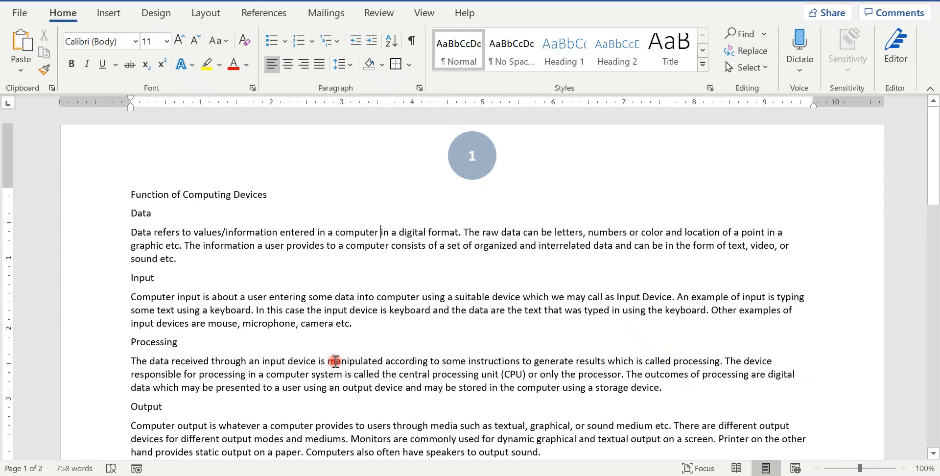
{"action": "left_click", "coordinate": [816, 468]}
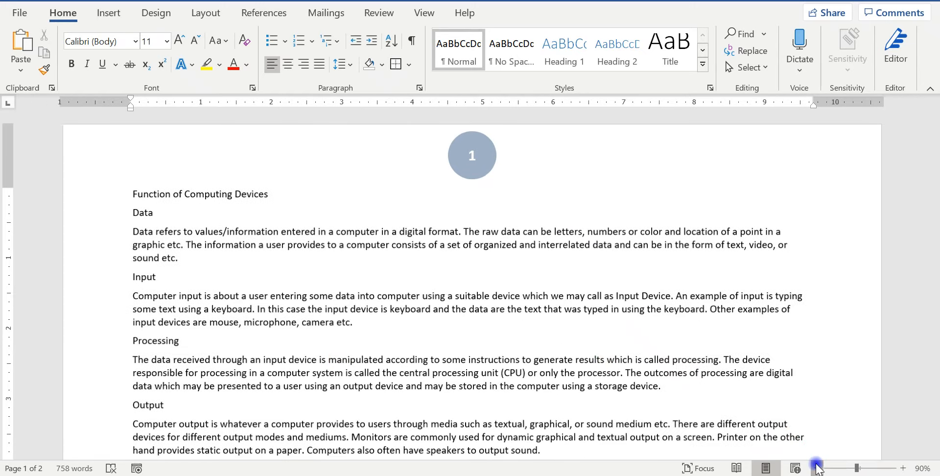
{"action": "left_click", "coordinate": [816, 467]}
{"action": "left_click_drag", "start_coordinate": [936, 186], "coordinate": [935, 244]}
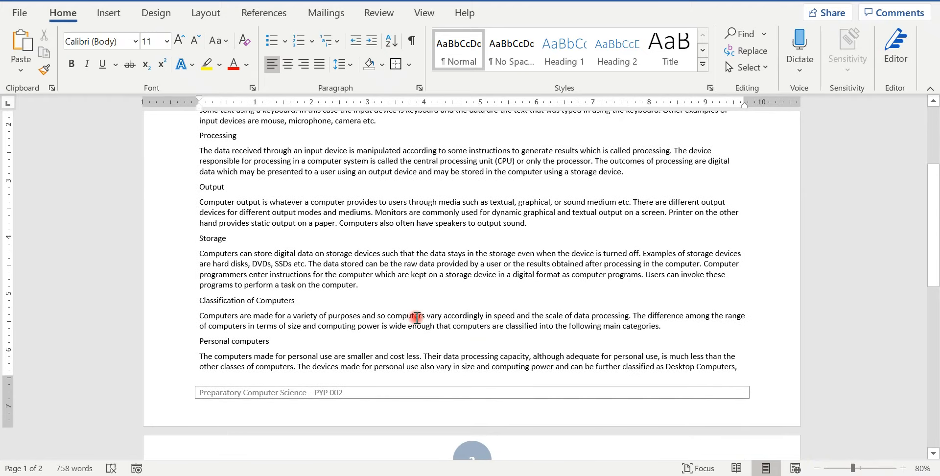
{"action": "left_click_drag", "start_coordinate": [935, 280], "coordinate": [935, 219]}
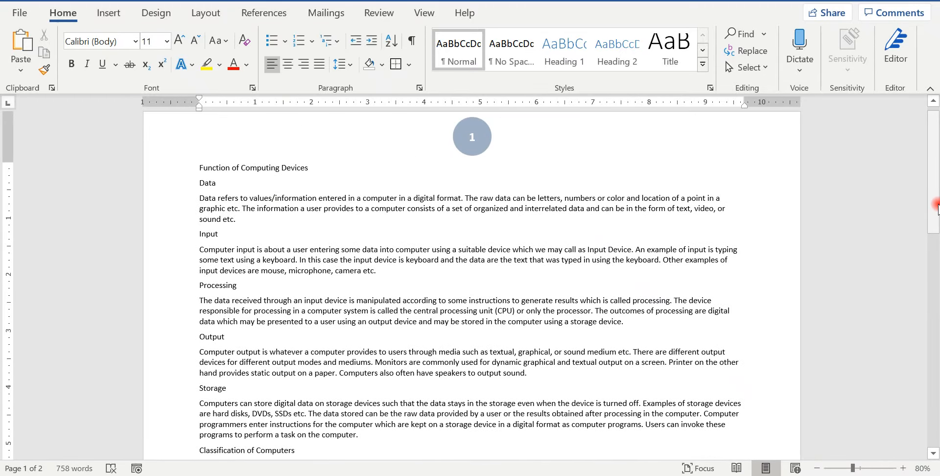
- Take the word "SSDs" from exercise 6 in the PDF, search the Word document for it, and close the search
{"action": "key", "text": "alt+Tab"}
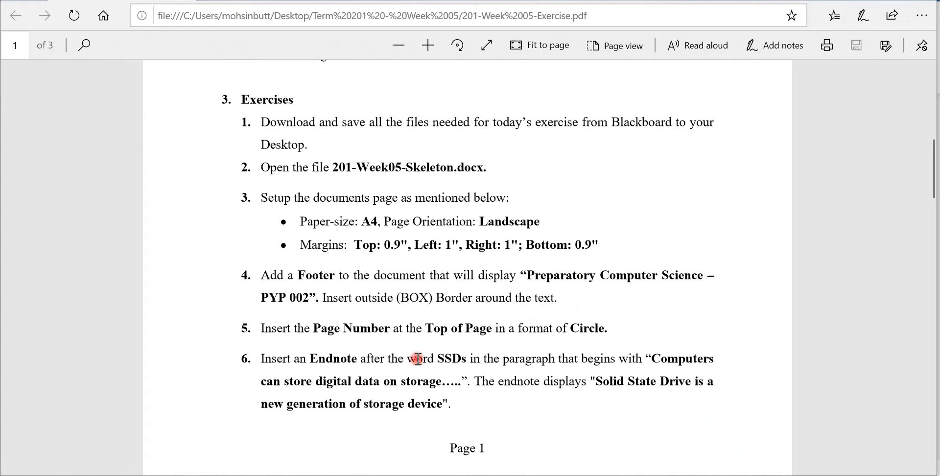
{"action": "left_click_drag", "start_coordinate": [438, 359], "coordinate": [456, 360]}
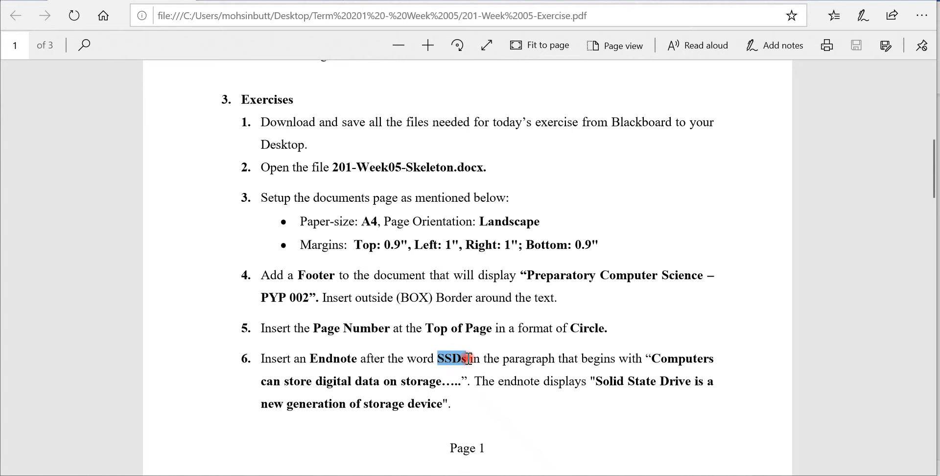
{"action": "left_click_drag", "start_coordinate": [469, 358], "coordinate": [469, 359]}
{"action": "key", "text": "alt+Tab"}
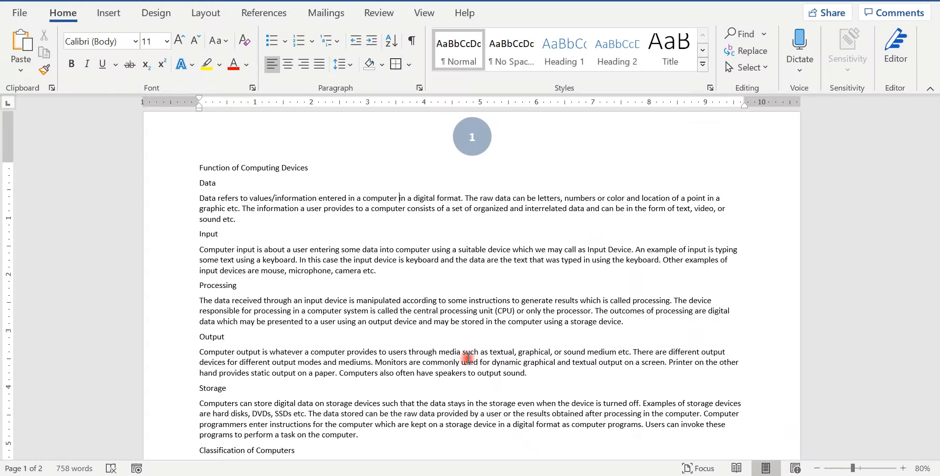
{"action": "key", "text": "ctrl+f"}
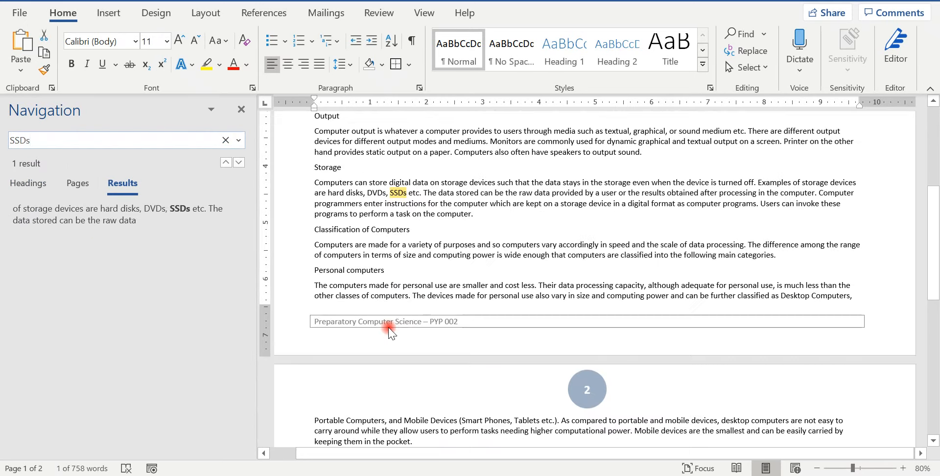
{"action": "left_click", "coordinate": [242, 111]}
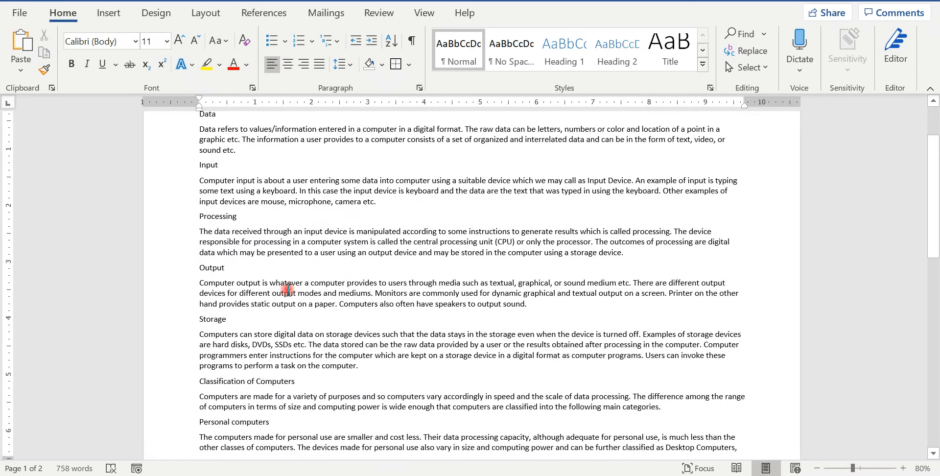
- Insert an endnote at the word "SSDs" in the paragraph under the Storage heading
{"action": "scroll", "coordinate": [287, 326], "scroll_direction": "up", "scroll_amount": 9, "text": "ctrl"}
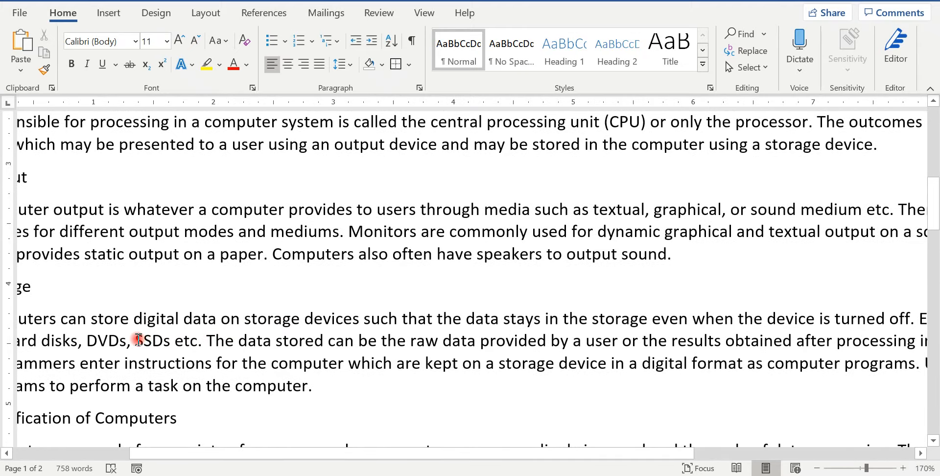
{"action": "left_click_drag", "start_coordinate": [140, 342], "coordinate": [169, 345]}
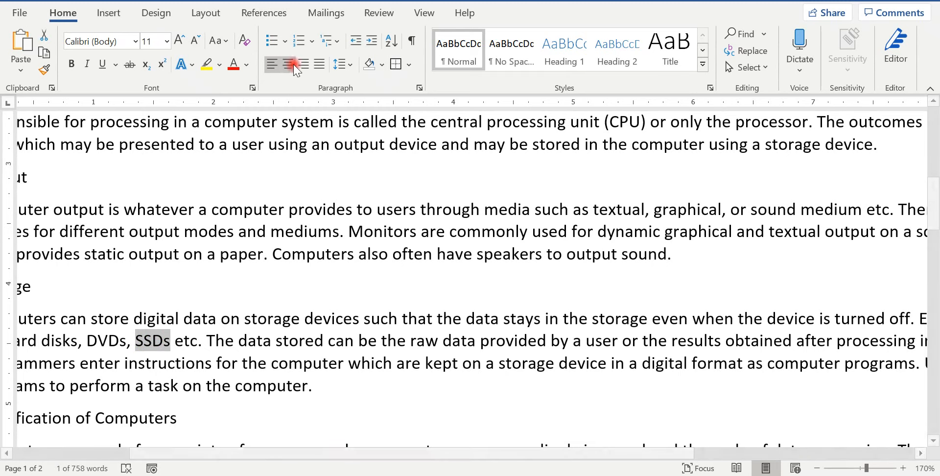
{"action": "left_click", "coordinate": [264, 14]}
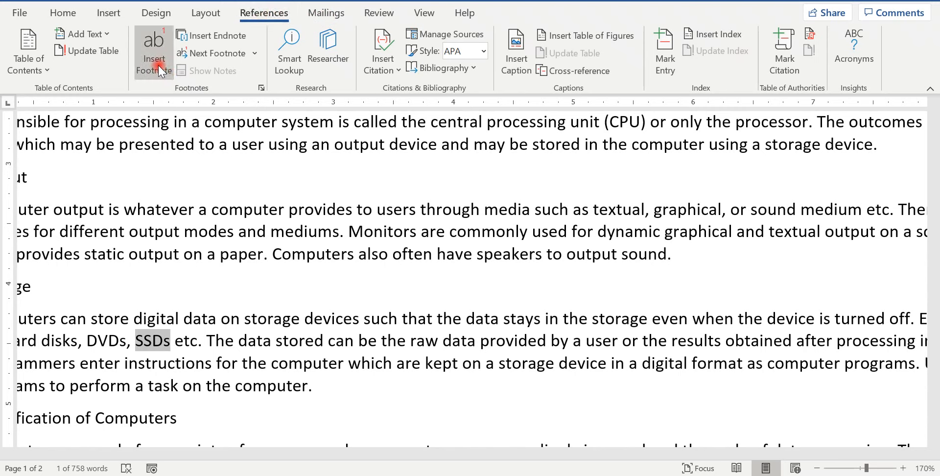
{"action": "left_click", "coordinate": [211, 37]}
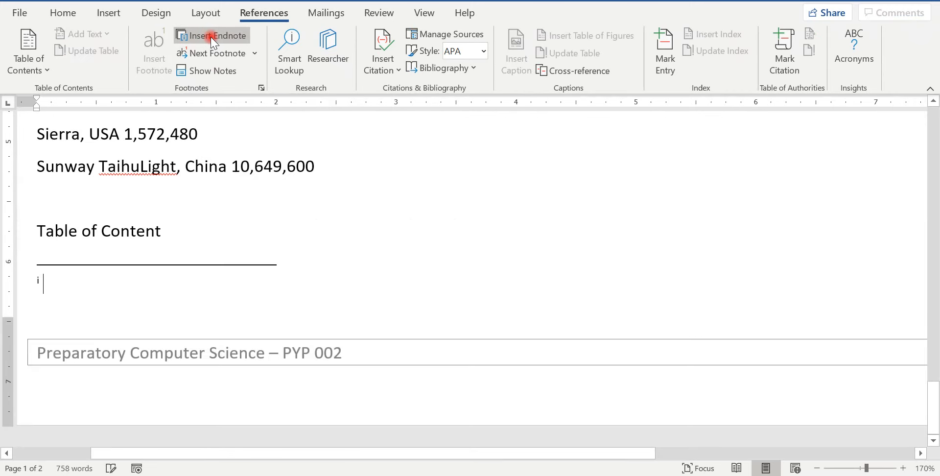
- Copy "Solid State Drive is a new generation of storage device" from exercise 6 in the PDF and paste it as the Word endnote text
{"action": "key", "text": "alt+Tab"}
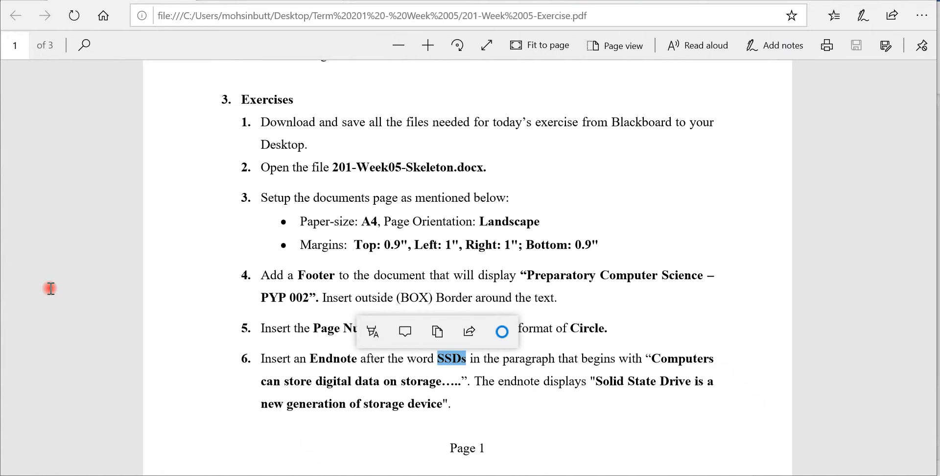
{"action": "double_click", "coordinate": [596, 386]}
{"action": "left_click_drag", "start_coordinate": [593, 387], "coordinate": [446, 406]}
{"action": "key", "text": "ctrl+c"}
{"action": "left_click", "coordinate": [599, 387]}
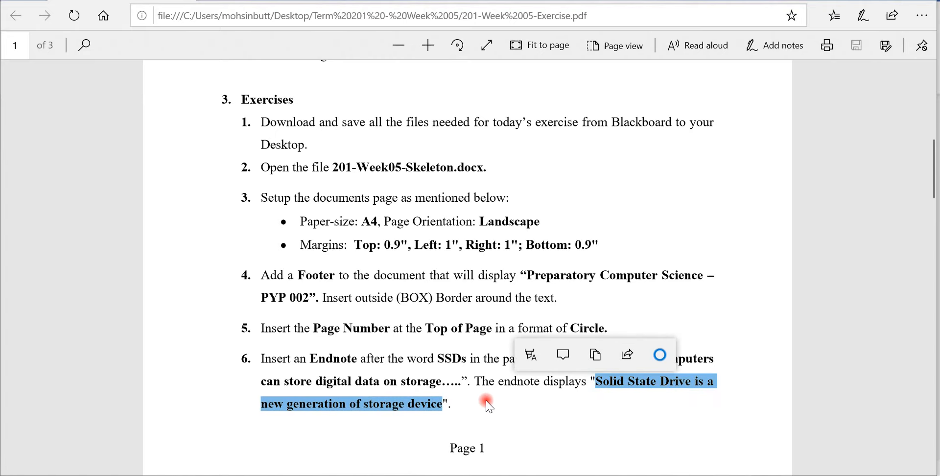
{"action": "key", "text": "alt+Tab"}
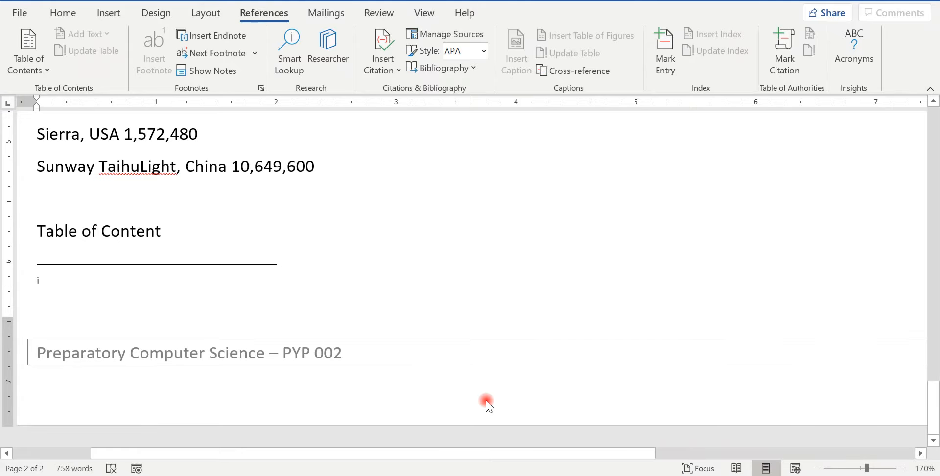
{"action": "key", "text": "ctrl+v"}
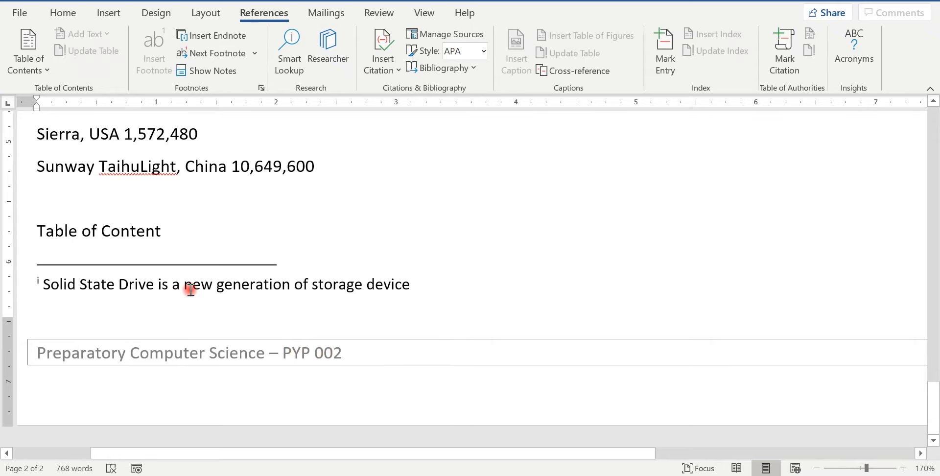
- Check the paragraph style specifications in exercise 7 of the PDF and place the Word cursor in the "Function of Computing Devices" line
{"action": "key", "text": "alt+Tab"}
{"action": "scroll", "coordinate": [191, 293], "scroll_direction": "down", "scroll_amount": 3}
{"action": "scroll", "coordinate": [191, 293], "scroll_direction": "down", "scroll_amount": 5}
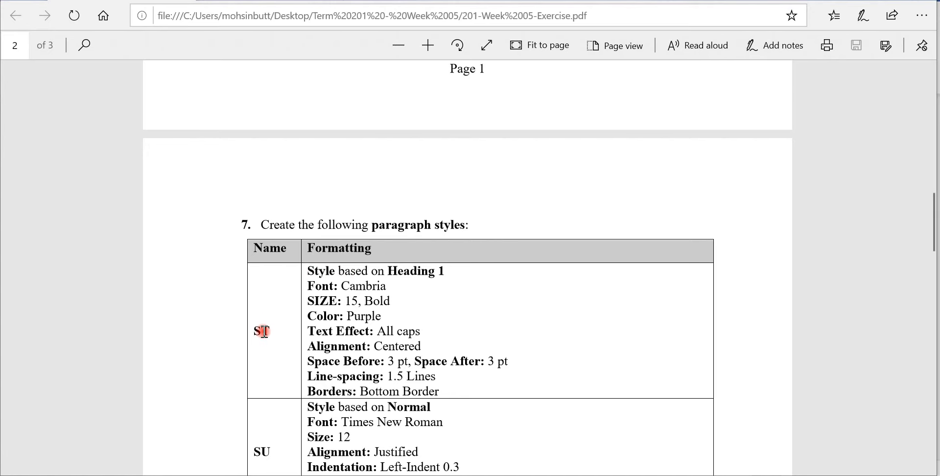
{"action": "key", "text": "alt+Tab"}
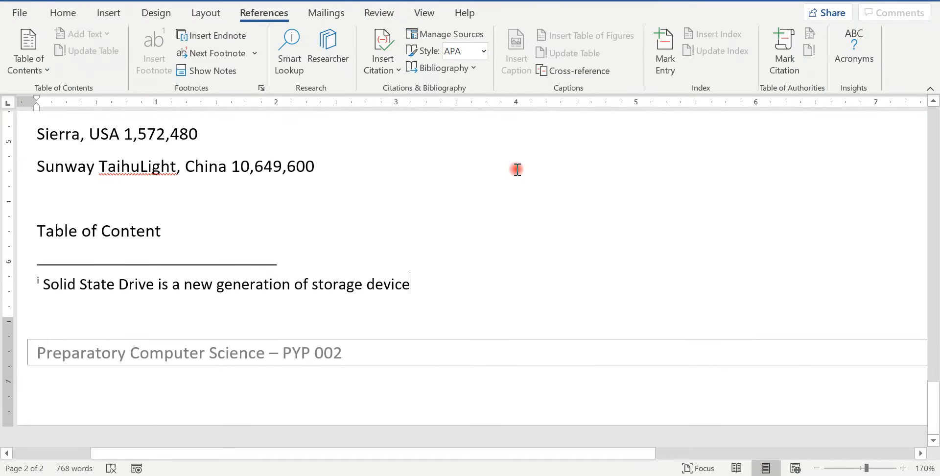
{"action": "left_click_drag", "start_coordinate": [932, 406], "coordinate": [932, 112]}
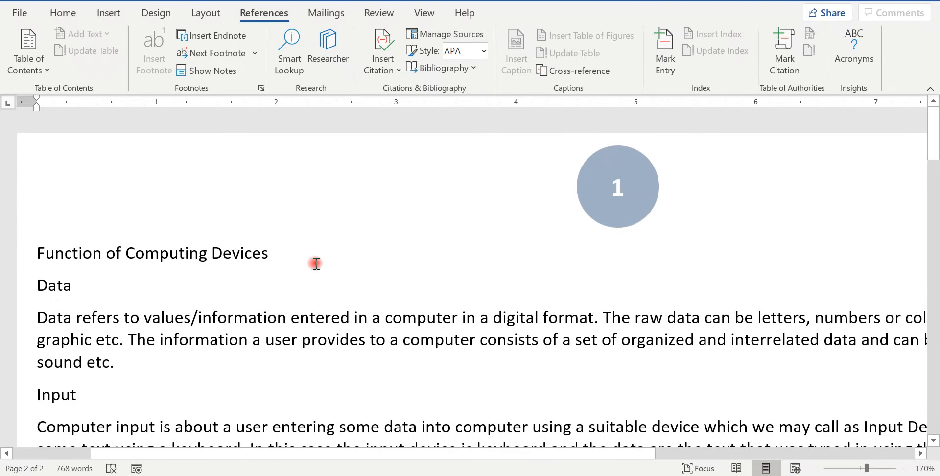
{"action": "left_click", "coordinate": [180, 252]}
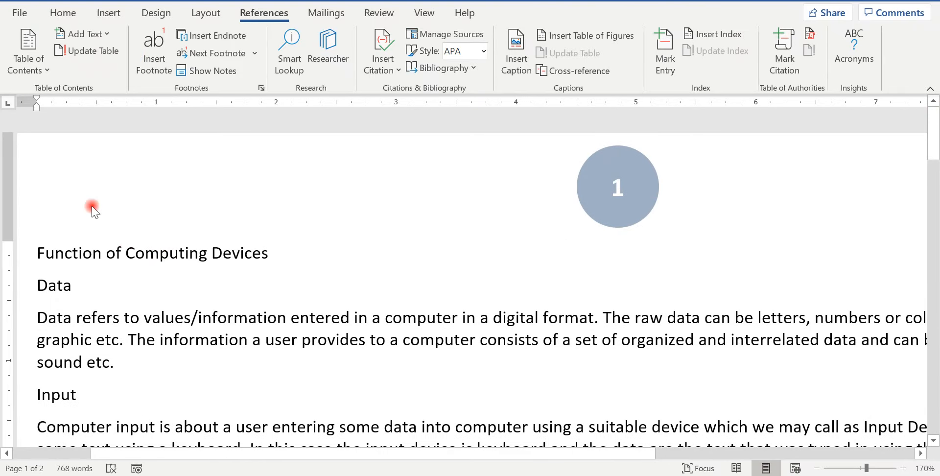
- Create a new paragraph style in Word from the "Function of Computing Devices" line and name it ST, as in exercise 7 of the PDF
{"action": "left_click", "coordinate": [61, 21]}
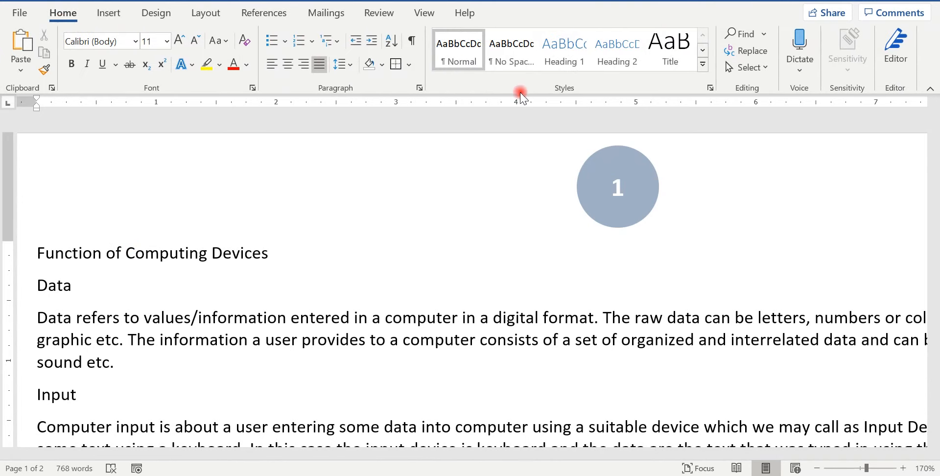
{"action": "left_click", "coordinate": [709, 88]}
{"action": "left_click_drag", "start_coordinate": [397, 283], "coordinate": [509, 406]}
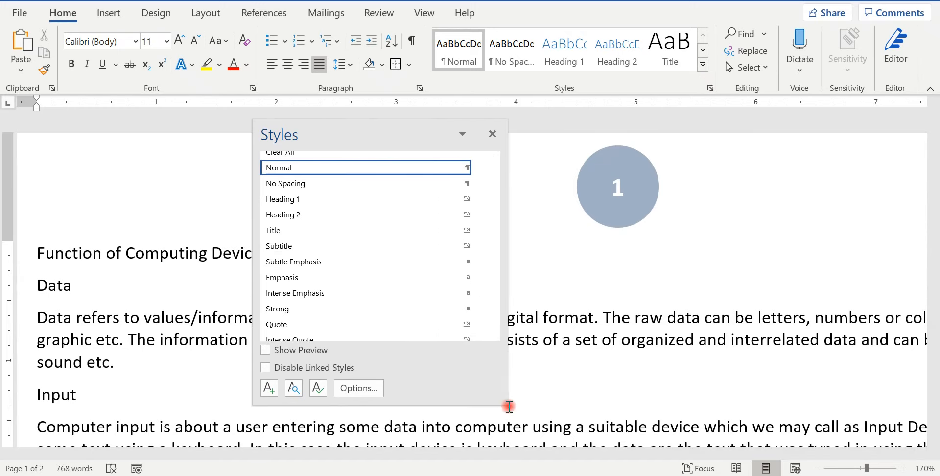
{"action": "left_click_drag", "start_coordinate": [346, 132], "coordinate": [764, 92]}
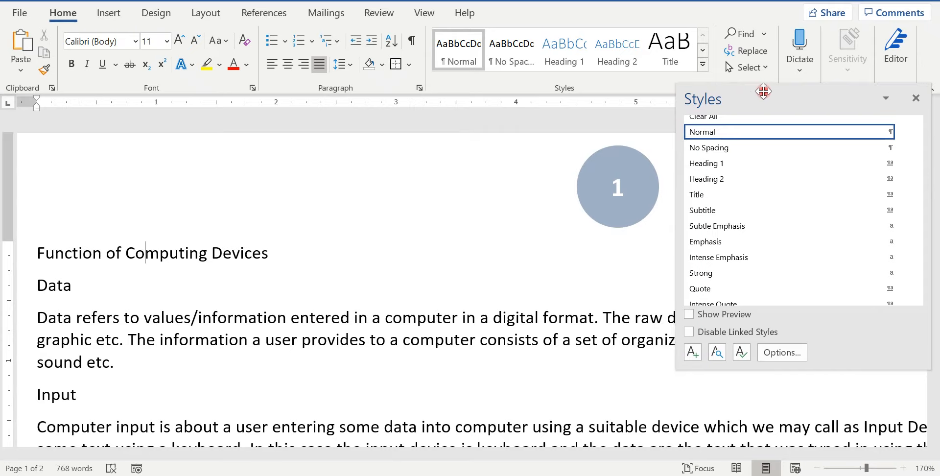
{"action": "left_click", "coordinate": [695, 356]}
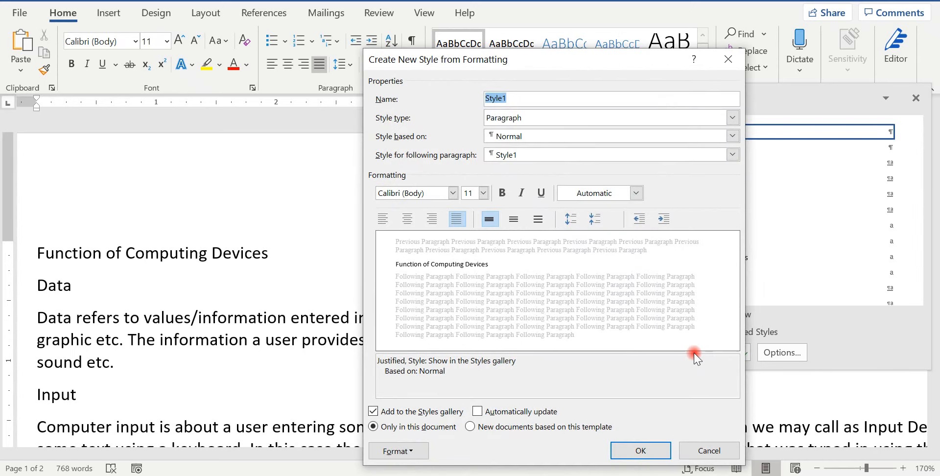
{"action": "key", "text": "alt+Tab"}
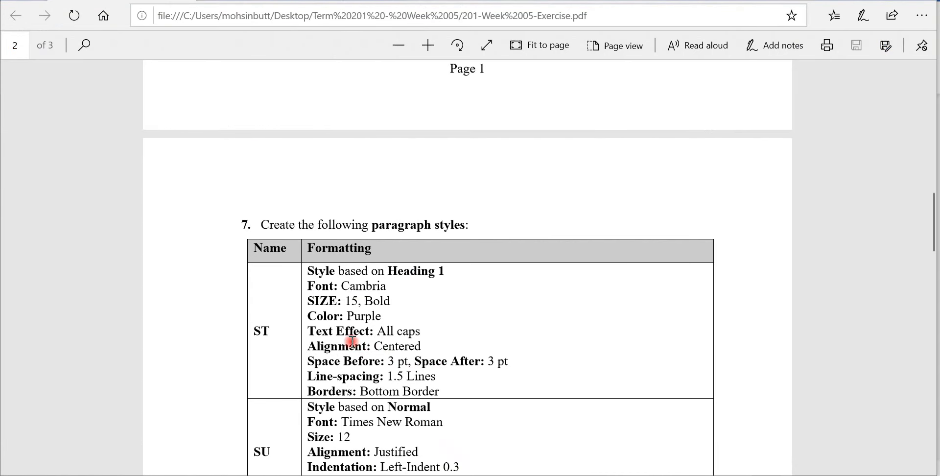
{"action": "key", "text": "alt+Tab"}
{"action": "type", "text": "S"}
- Check the base style for ST in the PDF and base the new Word style on Heading 1
{"action": "key", "text": "alt+Tab"}
{"action": "double_click", "coordinate": [409, 272]}
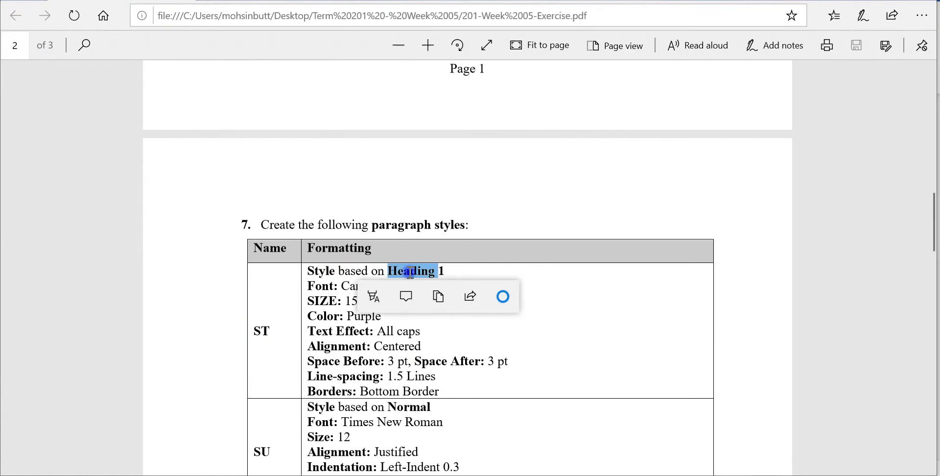
{"action": "key", "text": "alt+Tab"}
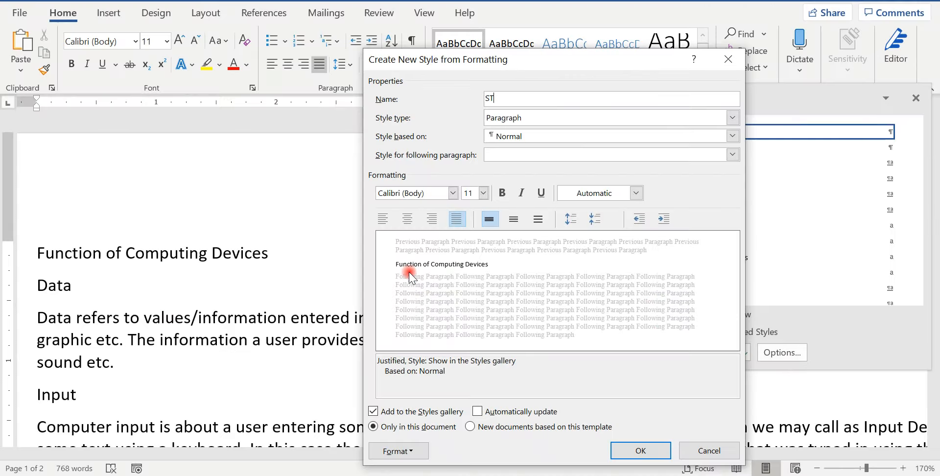
{"action": "left_click", "coordinate": [517, 138]}
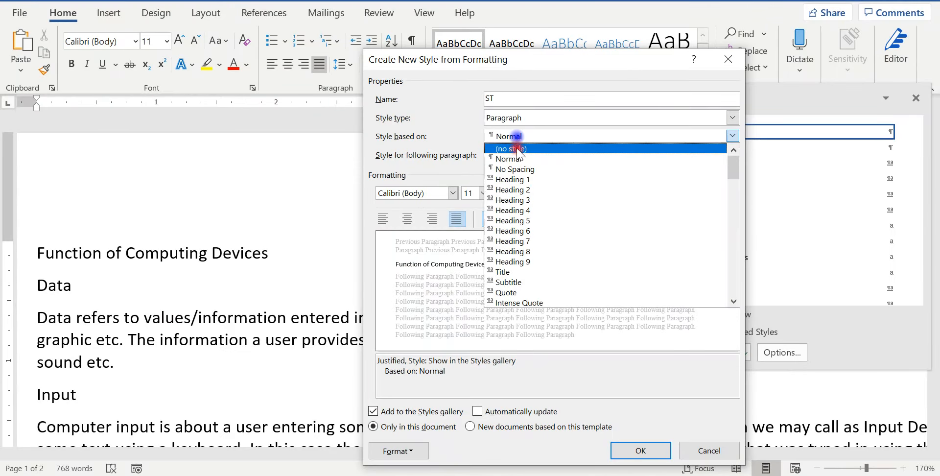
{"action": "left_click", "coordinate": [522, 180]}
- Look up the ST font specification in the PDF and set the Word style's font to Cambria, size 15, bold
{"action": "key", "text": "alt+Tab"}
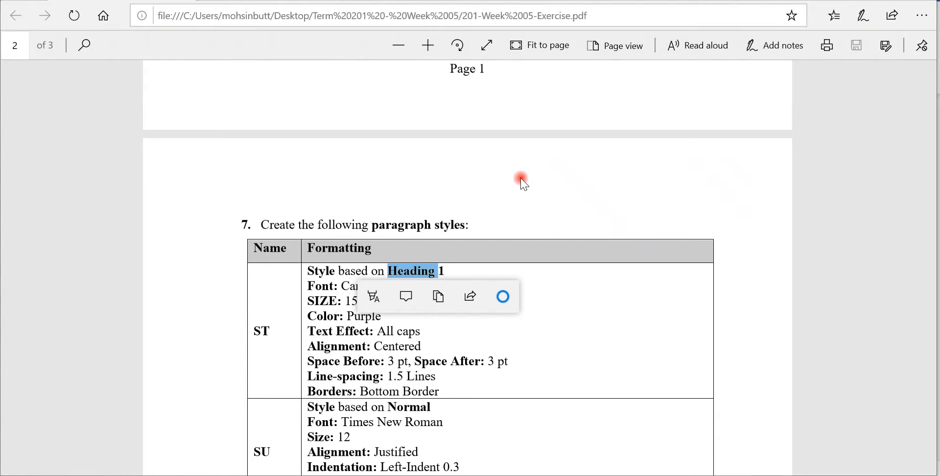
{"action": "left_click", "coordinate": [332, 285]}
{"action": "left_click", "coordinate": [341, 286]}
{"action": "left_click_drag", "start_coordinate": [348, 287], "coordinate": [395, 299]}
{"action": "key", "text": "alt+Tab"}
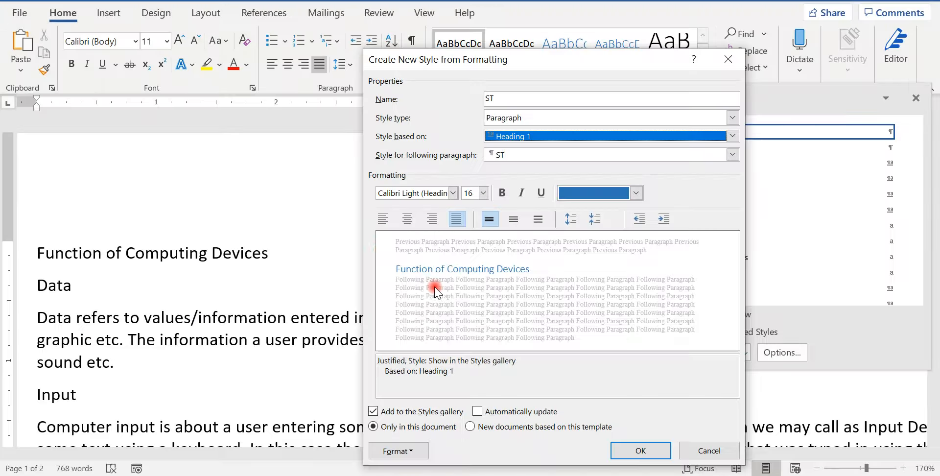
{"action": "left_click", "coordinate": [415, 194]}
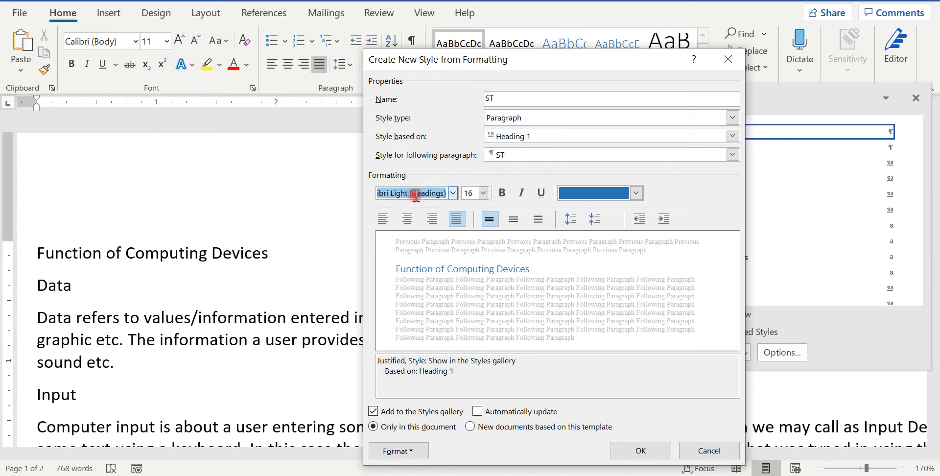
{"action": "type", "text": "Cambria"}
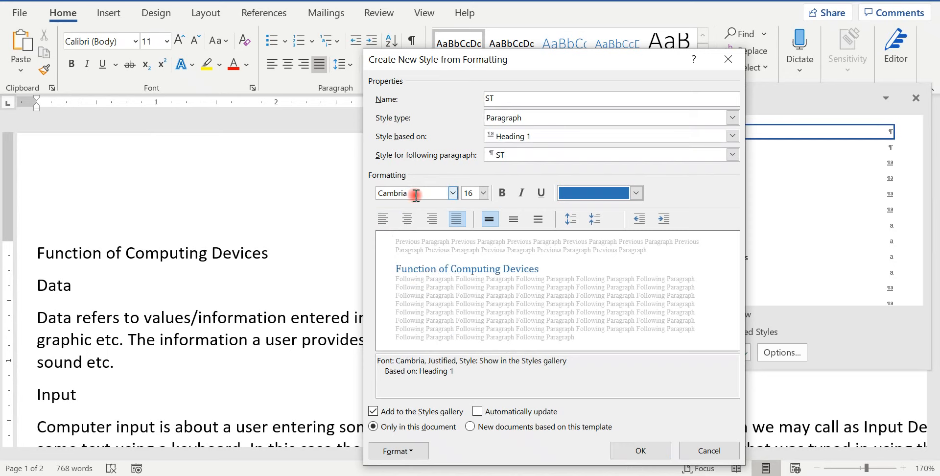
{"action": "key", "text": "Tab"}
{"action": "key", "text": "alt+Down"}
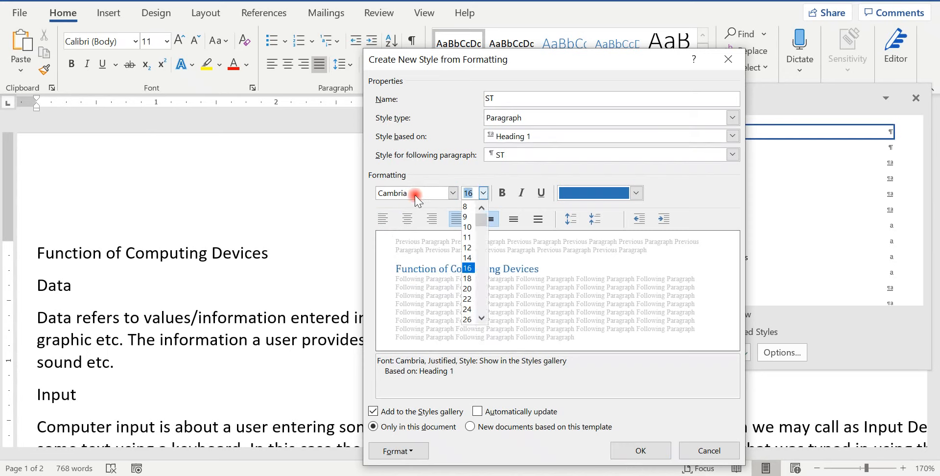
{"action": "type", "text": "15"}
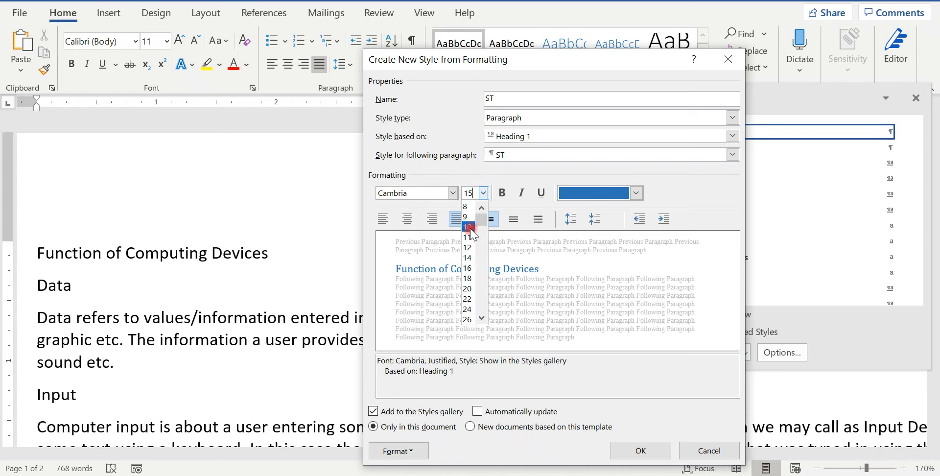
{"action": "left_click", "coordinate": [464, 177]}
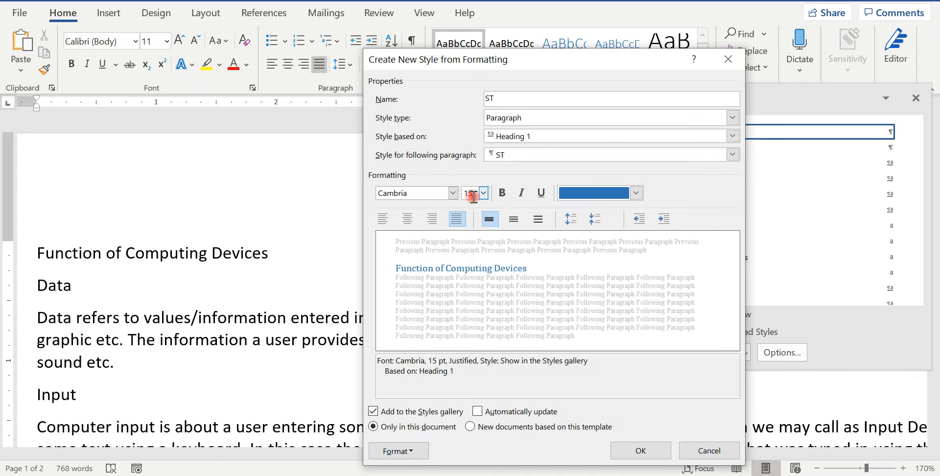
{"action": "left_click", "coordinate": [506, 195]}
- Check the ST color in the PDF and set the Word style's font color to the standard Purple
{"action": "key", "text": "alt+Tab"}
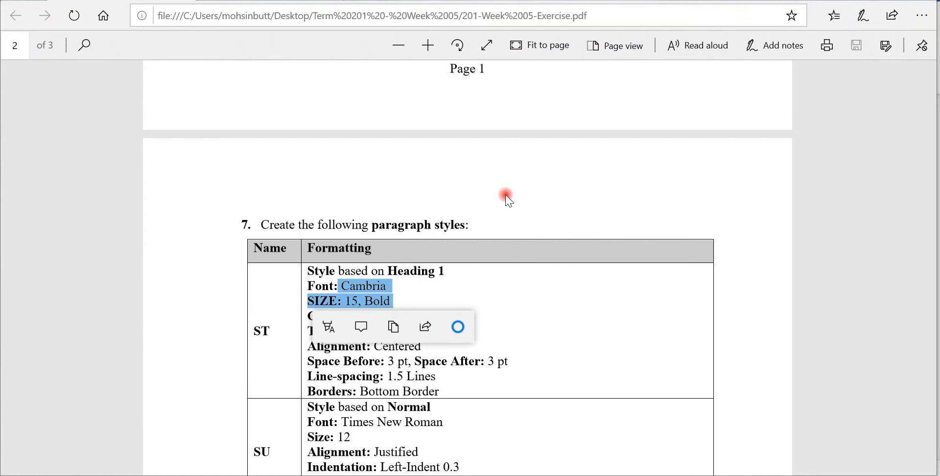
{"action": "left_click", "coordinate": [372, 289]}
{"action": "left_click_drag", "start_coordinate": [342, 318], "coordinate": [375, 321]}
{"action": "key", "text": "alt+Tab"}
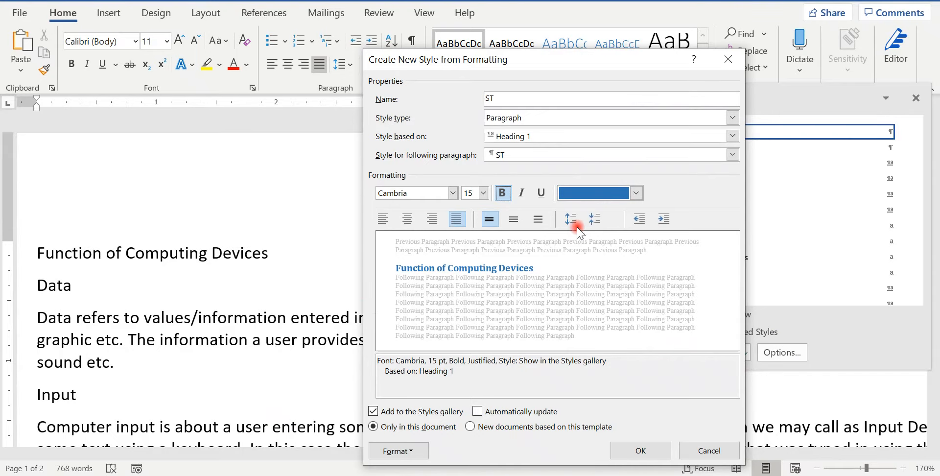
{"action": "left_click", "coordinate": [635, 193]}
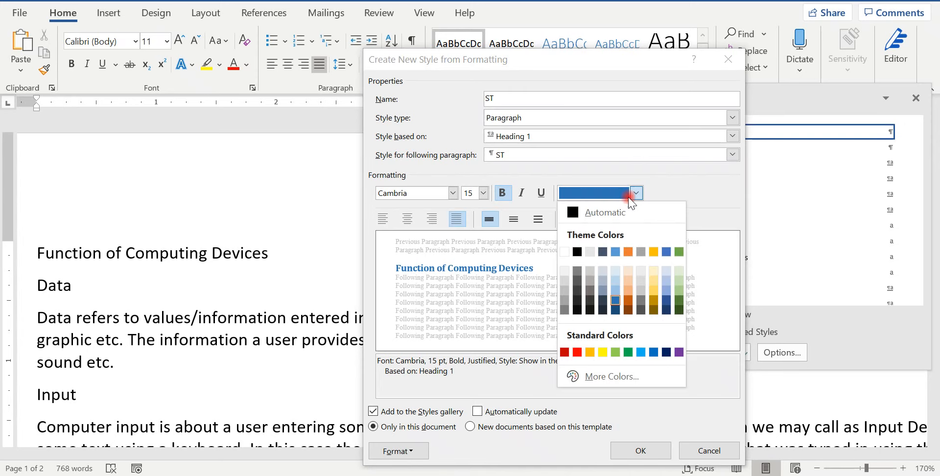
{"action": "left_click", "coordinate": [677, 352]}
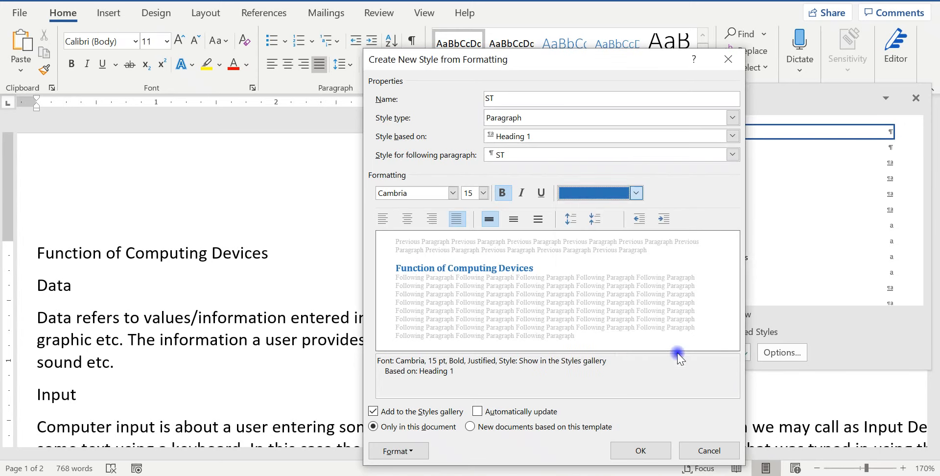
- Check the ST text effect in the PDF and apply the All caps font effect to the Word style
{"action": "key", "text": "alt+Tab"}
{"action": "left_click", "coordinate": [405, 303]}
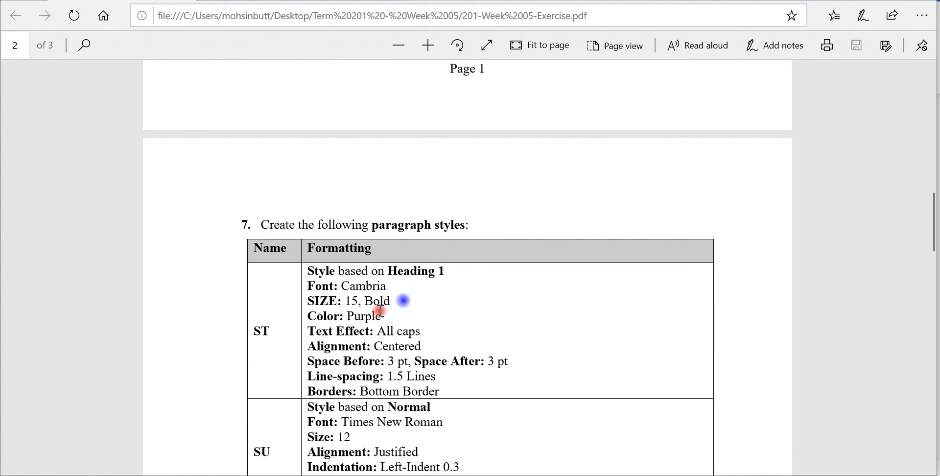
{"action": "left_click_drag", "start_coordinate": [308, 329], "coordinate": [420, 331]}
{"action": "key", "text": "alt+Tab"}
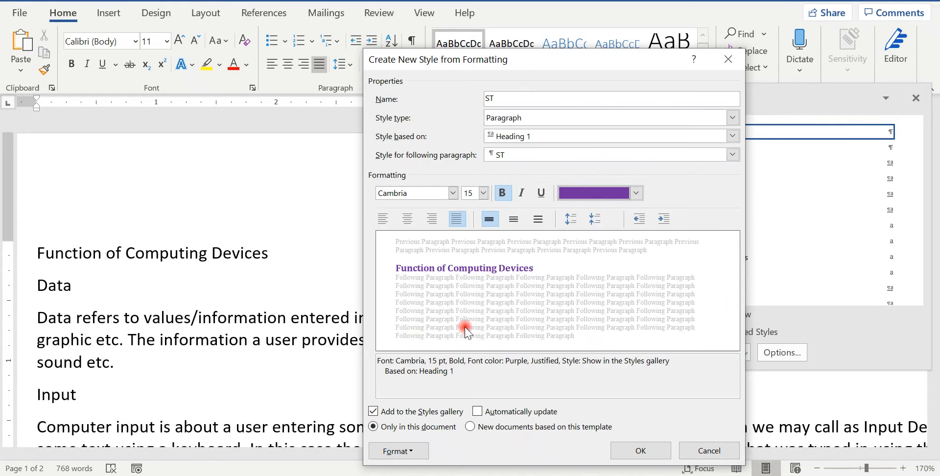
{"action": "left_click", "coordinate": [414, 451]}
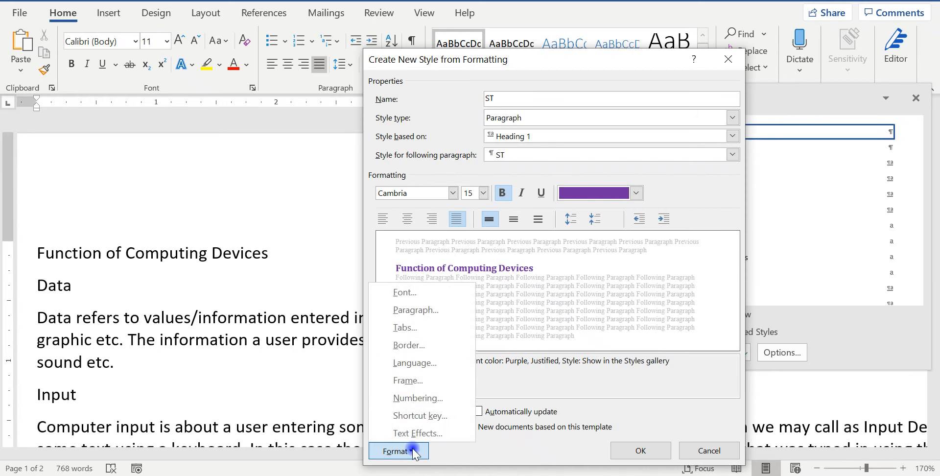
{"action": "left_click", "coordinate": [414, 292]}
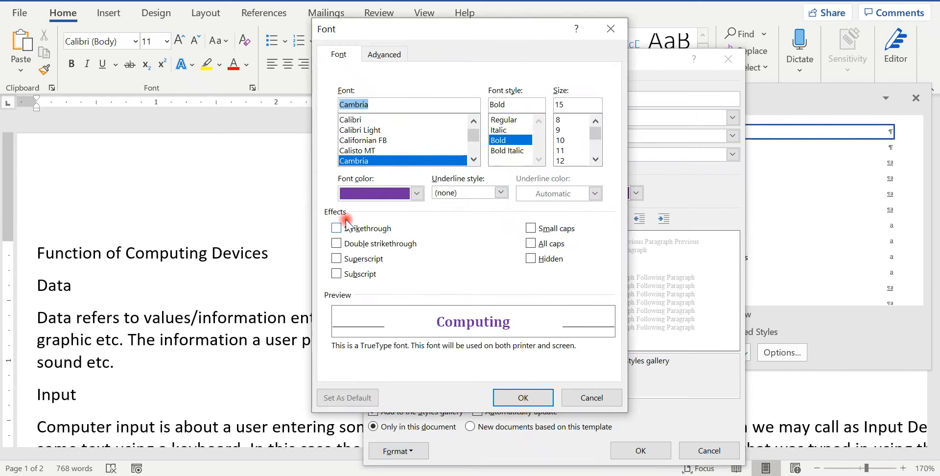
{"action": "left_click", "coordinate": [544, 245]}
{"action": "left_click", "coordinate": [509, 397]}
- Check the ST alignment in the PDF and set the Word style's alignment to Centered
{"action": "key", "text": "alt+Tab"}
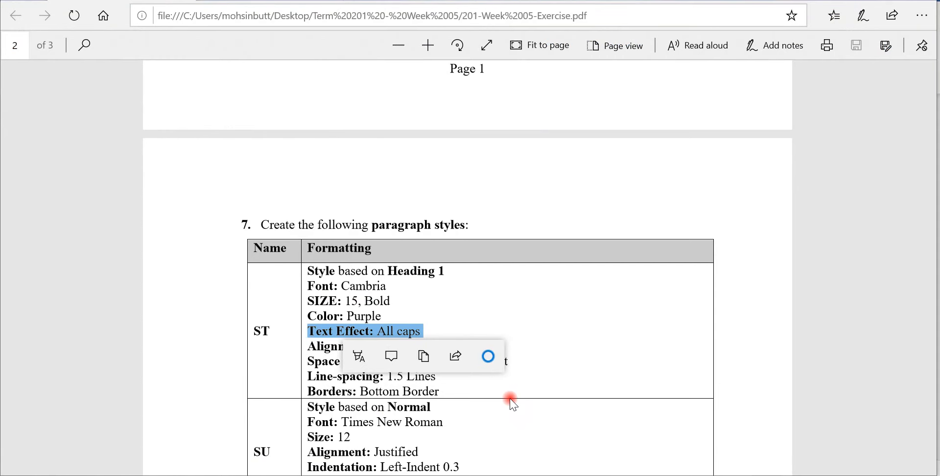
{"action": "left_click", "coordinate": [322, 360]}
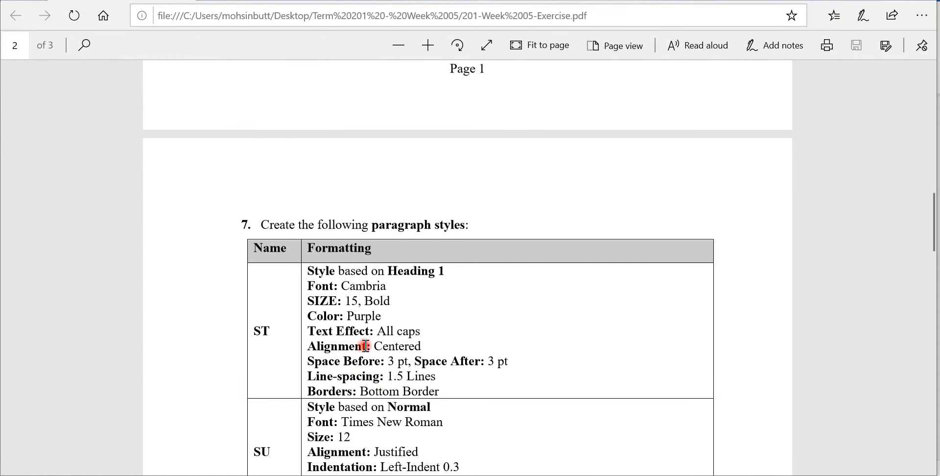
{"action": "key", "text": "alt+Tab"}
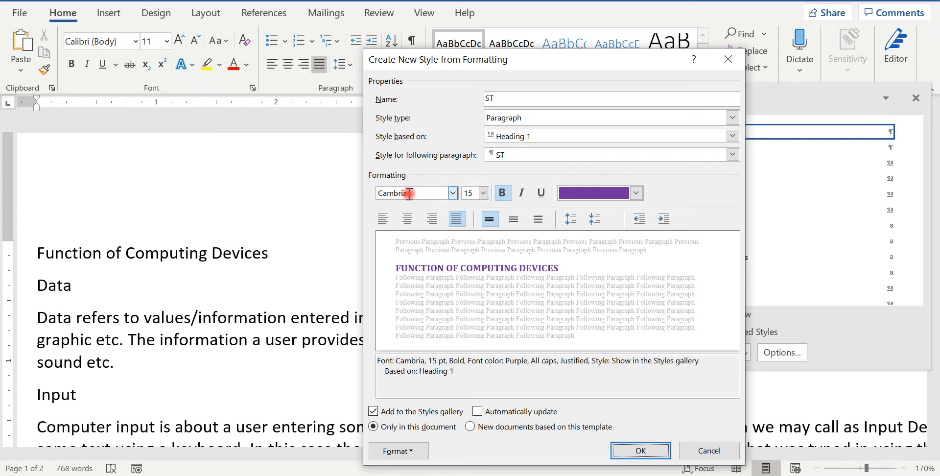
{"action": "left_click", "coordinate": [409, 219]}
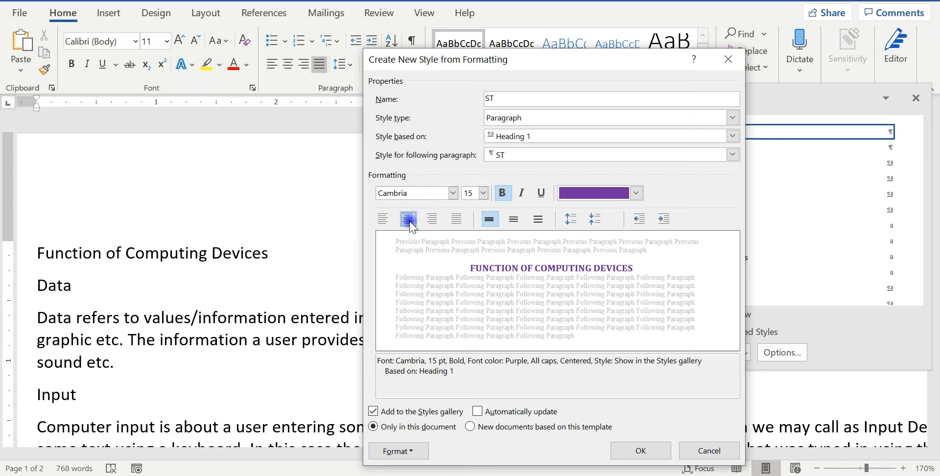
- Check the ST spacing in the PDF and set the Word style's spacing to 3 pt before, 3 pt after and 1.5 lines
{"action": "key", "text": "alt+Tab"}
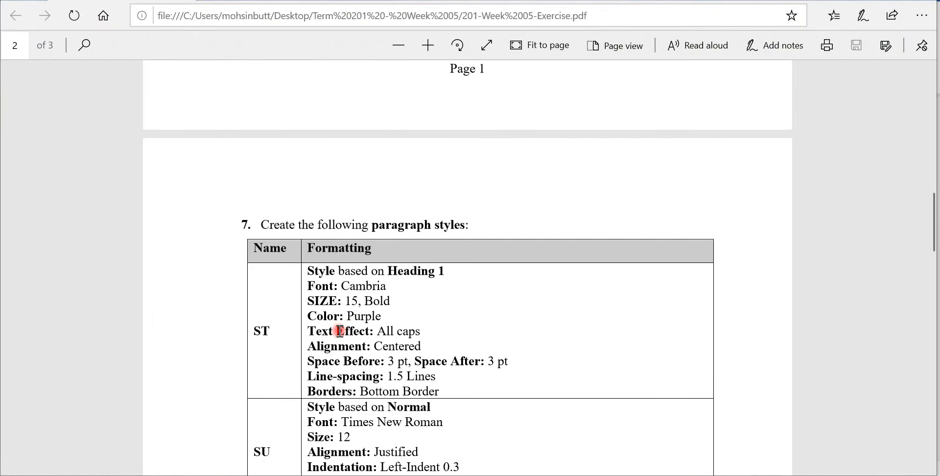
{"action": "left_click", "coordinate": [316, 359]}
{"action": "key", "text": "alt+Tab"}
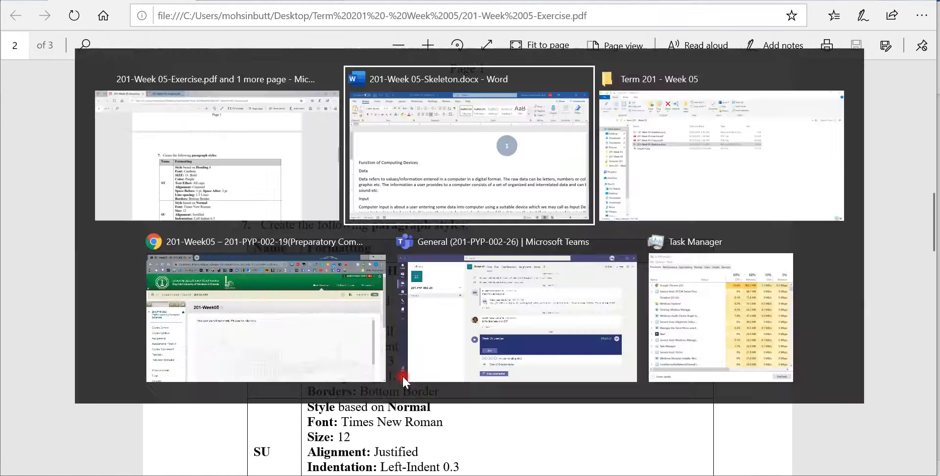
{"action": "left_click", "coordinate": [421, 445]}
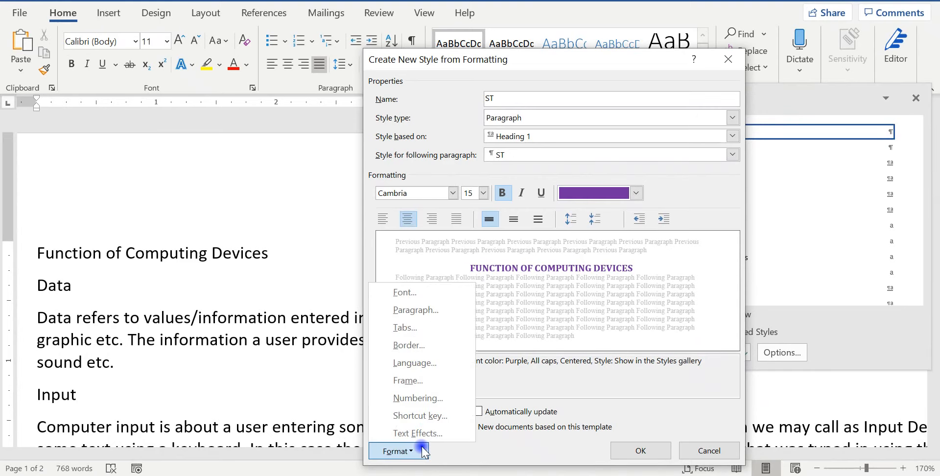
{"action": "left_click", "coordinate": [445, 307]}
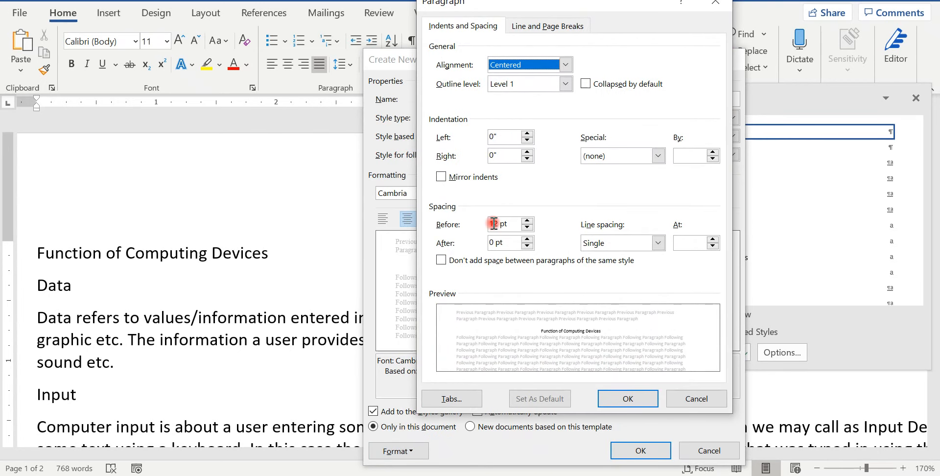
{"action": "left_click_drag", "start_coordinate": [497, 223], "coordinate": [489, 225]}
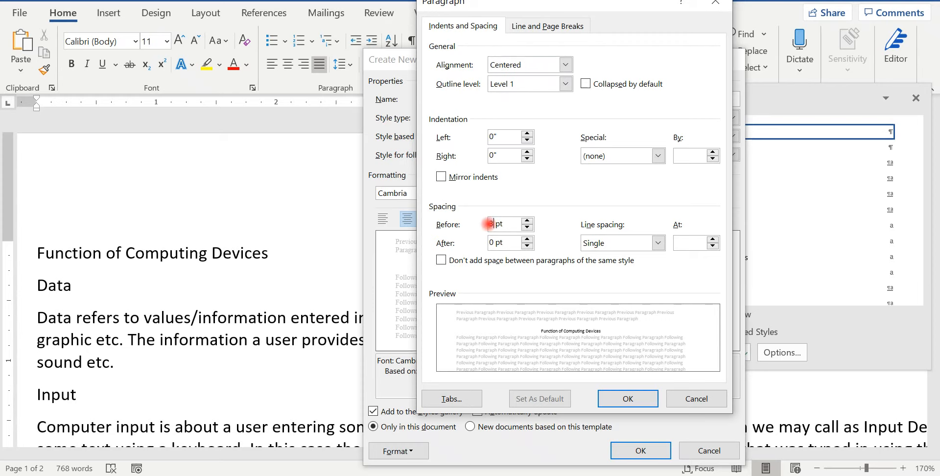
{"action": "key", "text": "Tab"}
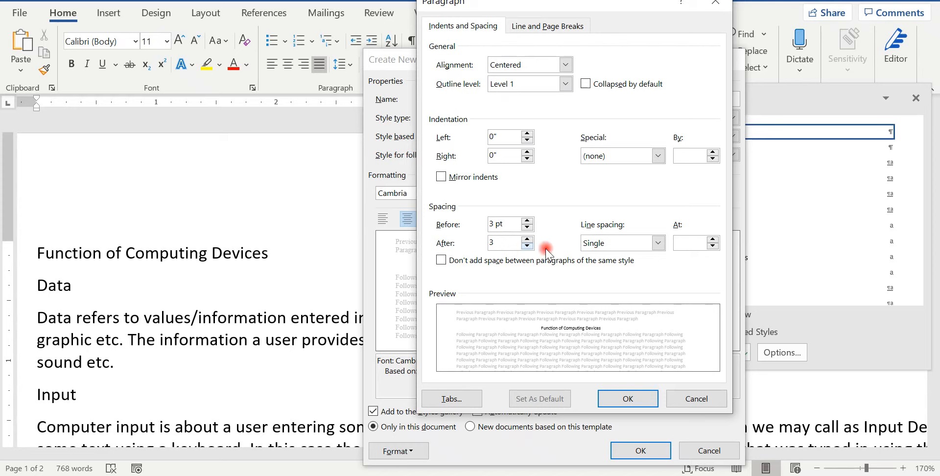
{"action": "left_click", "coordinate": [603, 243]}
{"action": "left_click", "coordinate": [605, 268]}
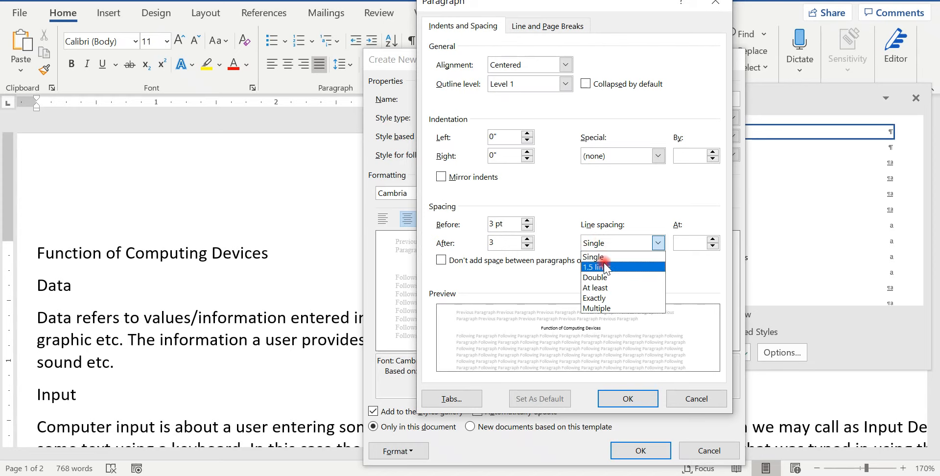
- Check the ST border specification in the PDF, accept the Word style's paragraph settings and add a bottom border to the style
{"action": "key", "text": "alt+Tab"}
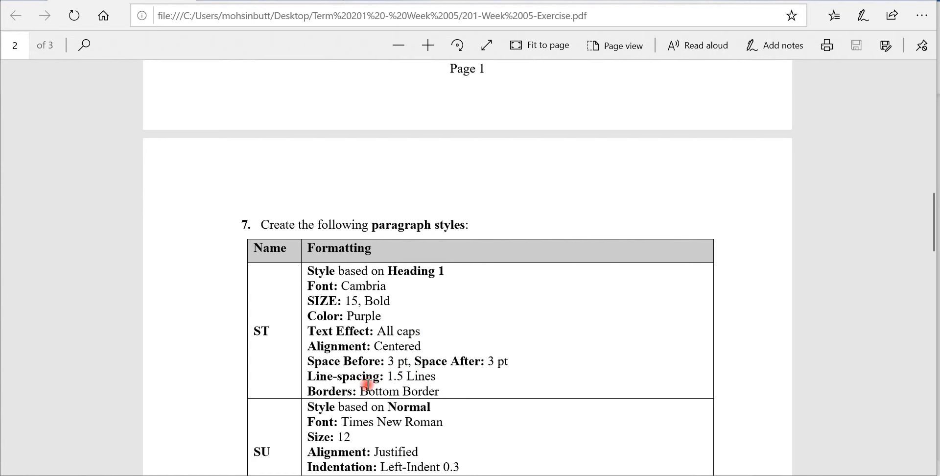
{"action": "left_click_drag", "start_coordinate": [317, 394], "coordinate": [390, 394]}
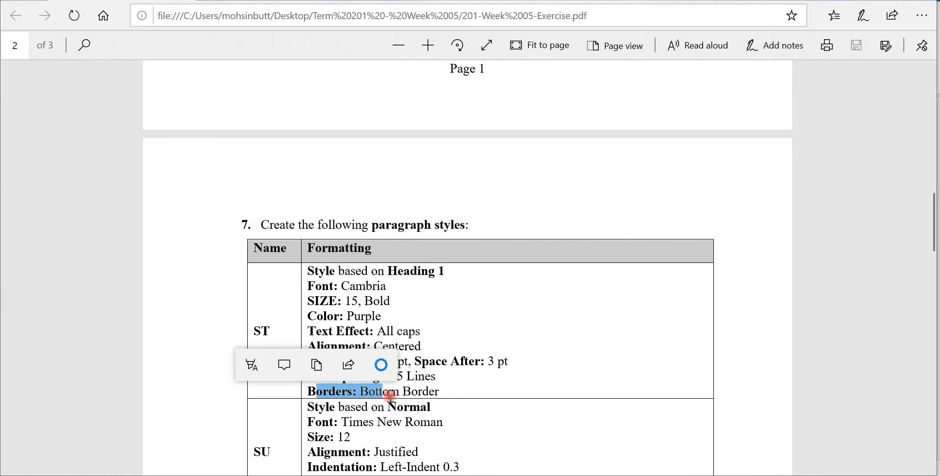
{"action": "key", "text": "alt+Tab"}
{"action": "left_click", "coordinate": [613, 397]}
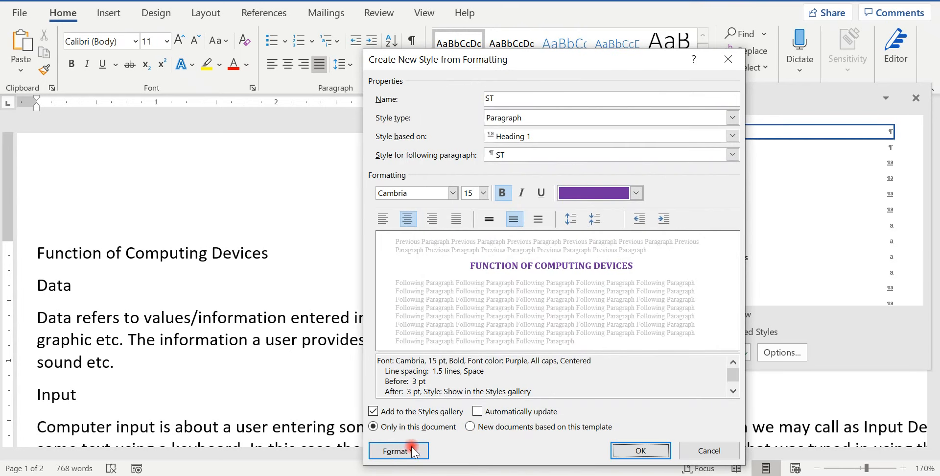
{"action": "left_click", "coordinate": [406, 450]}
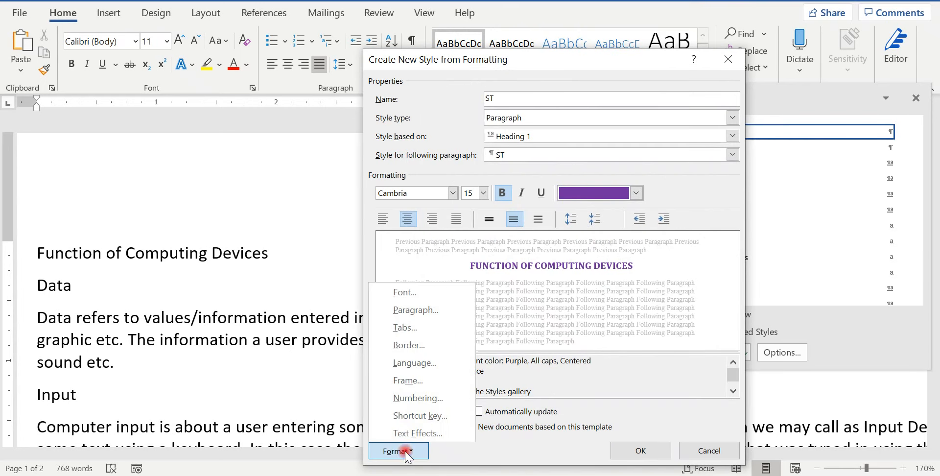
{"action": "left_click", "coordinate": [414, 346]}
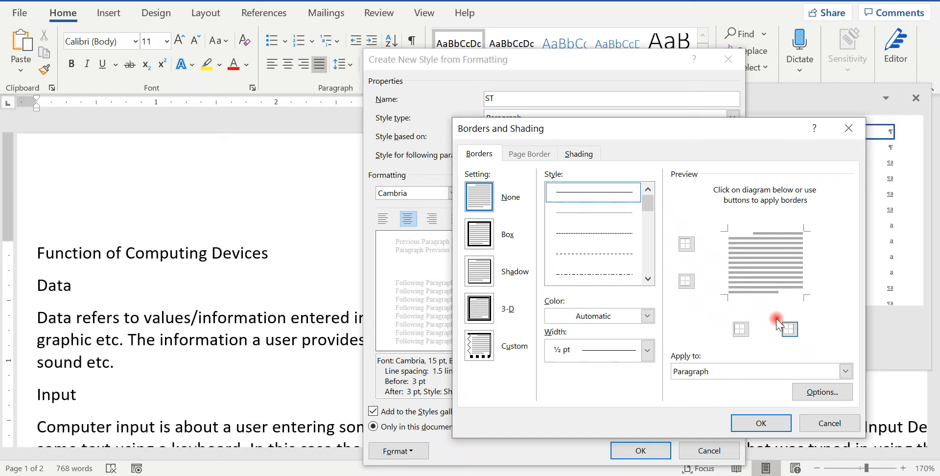
{"action": "left_click", "coordinate": [687, 281]}
- Keep the bottom border's Automatic color and ½ pt width, and finish creating the ST style
{"action": "left_click", "coordinate": [744, 422]}
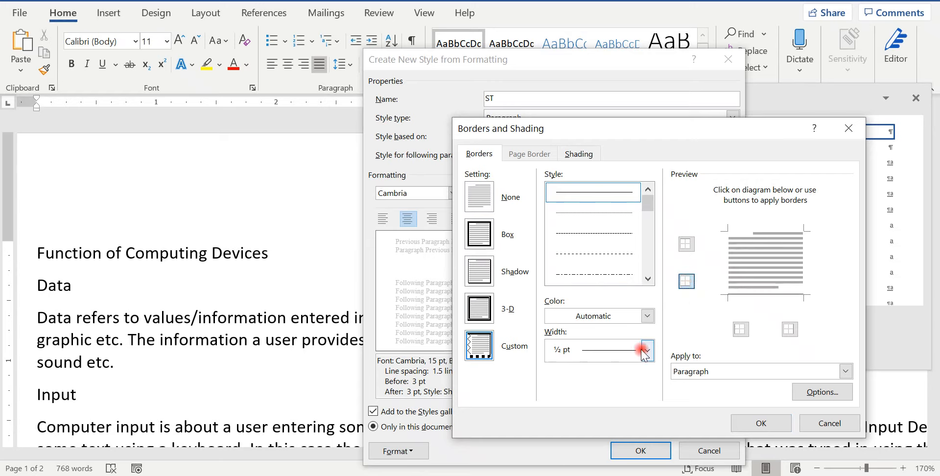
{"action": "left_click", "coordinate": [591, 317]}
{"action": "left_click", "coordinate": [591, 320]}
{"action": "left_click", "coordinate": [593, 353]}
{"action": "left_click", "coordinate": [594, 354]}
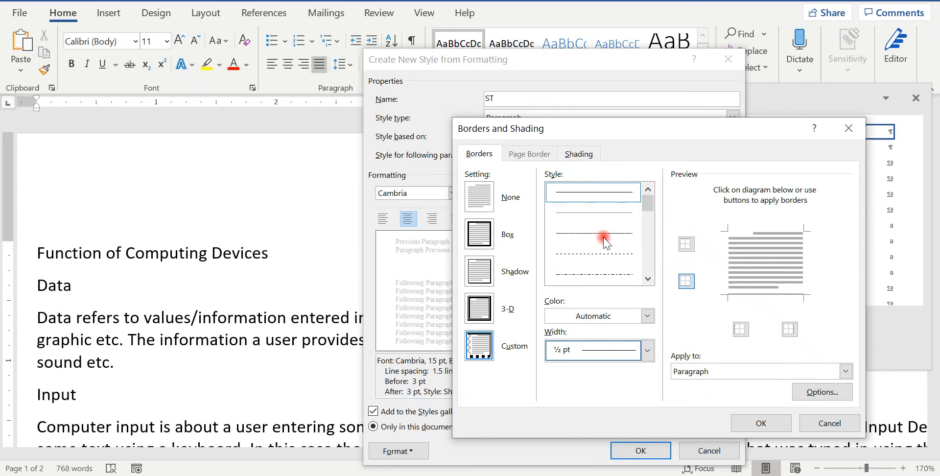
{"action": "left_click", "coordinate": [752, 420]}
{"action": "left_click", "coordinate": [639, 452]}
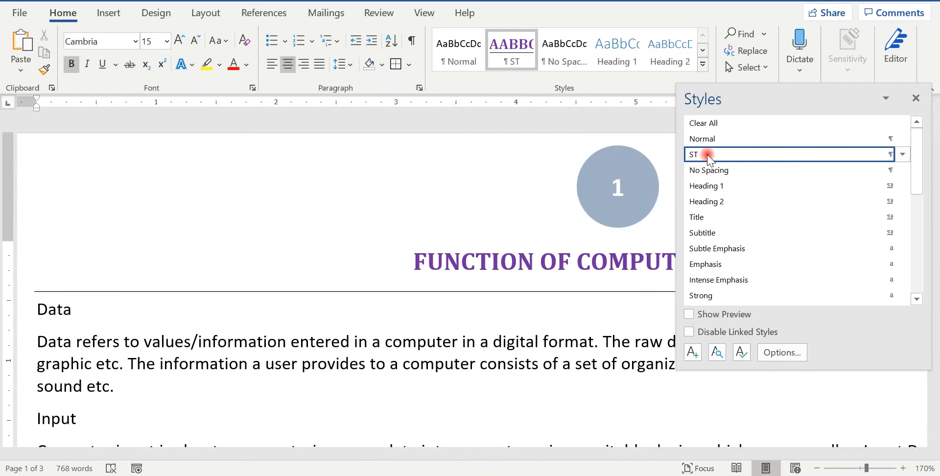
- Look up the SU style specification in the PDF and start a new Word paragraph style named SU based on Normal
{"action": "mouse_move", "coordinate": [694, 157]}
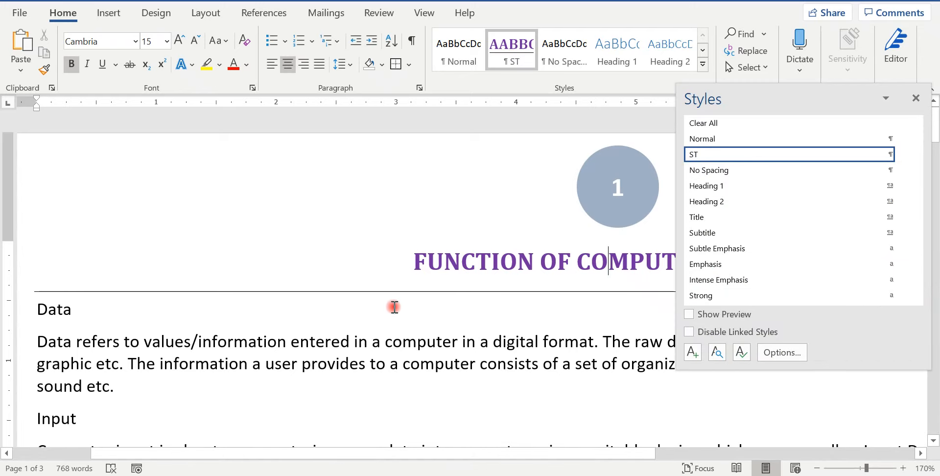
{"action": "key", "text": "alt+Tab"}
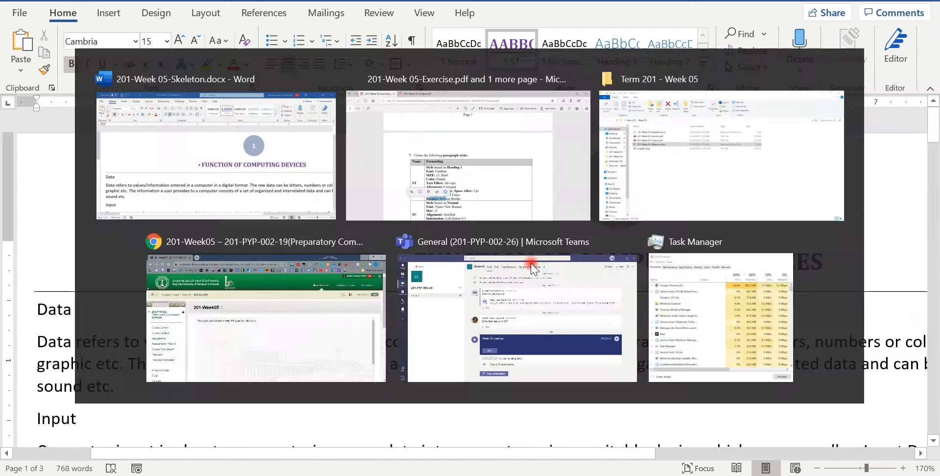
{"action": "left_click", "coordinate": [374, 304]}
{"action": "scroll", "coordinate": [375, 312], "scroll_direction": "down", "scroll_amount": 1}
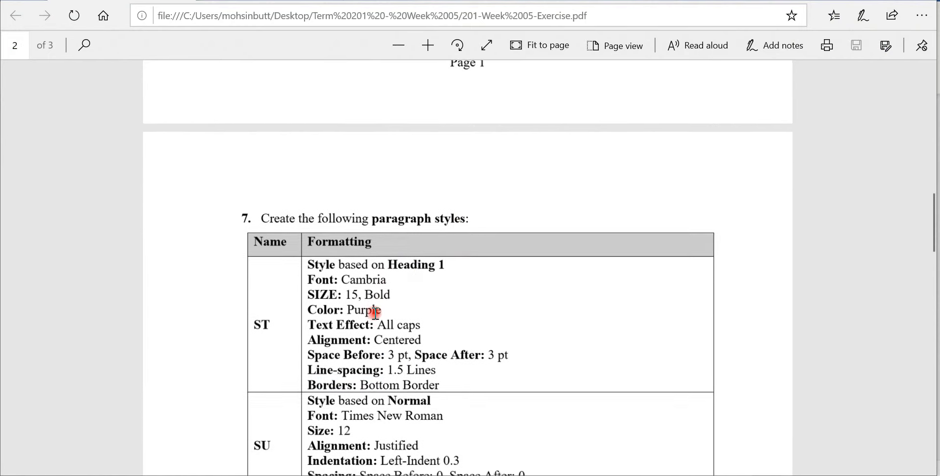
{"action": "scroll", "coordinate": [375, 311], "scroll_direction": "down", "scroll_amount": 4}
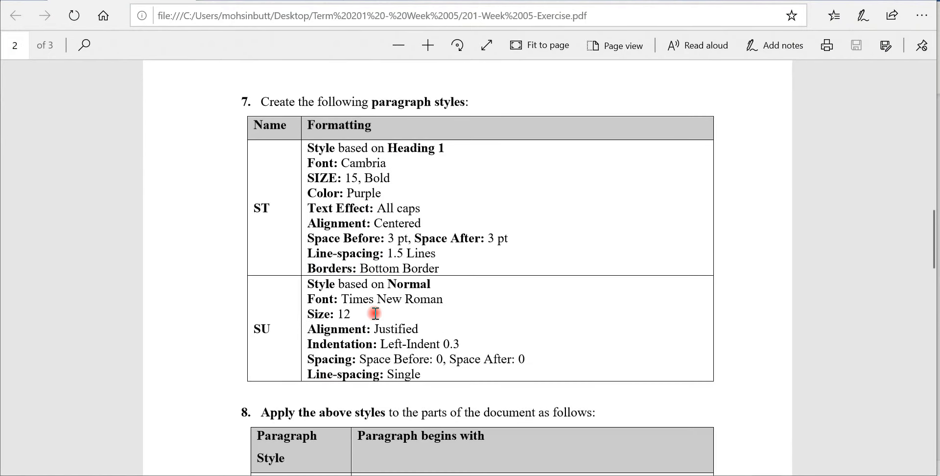
{"action": "double_click", "coordinate": [265, 327]}
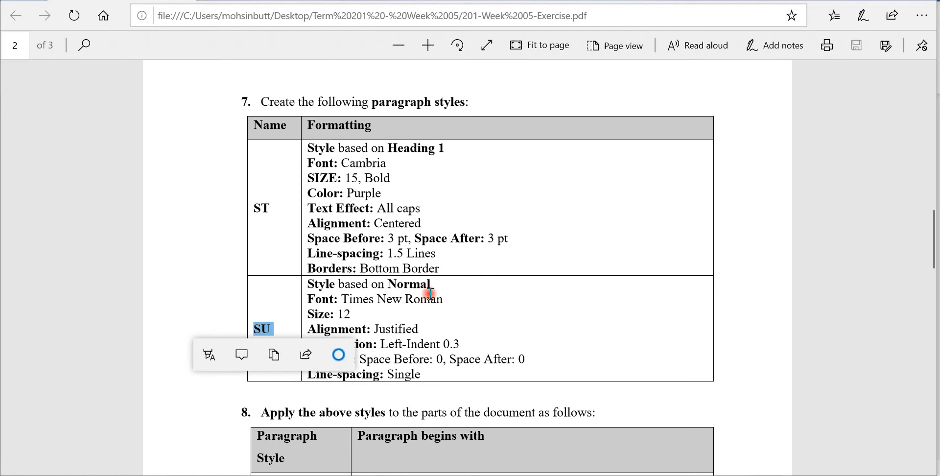
{"action": "key", "text": "alt+Tab"}
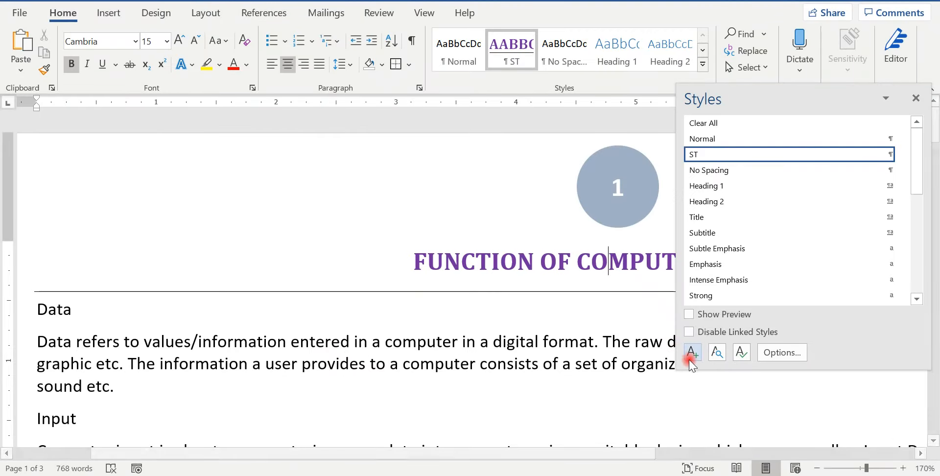
{"action": "left_click", "coordinate": [691, 359]}
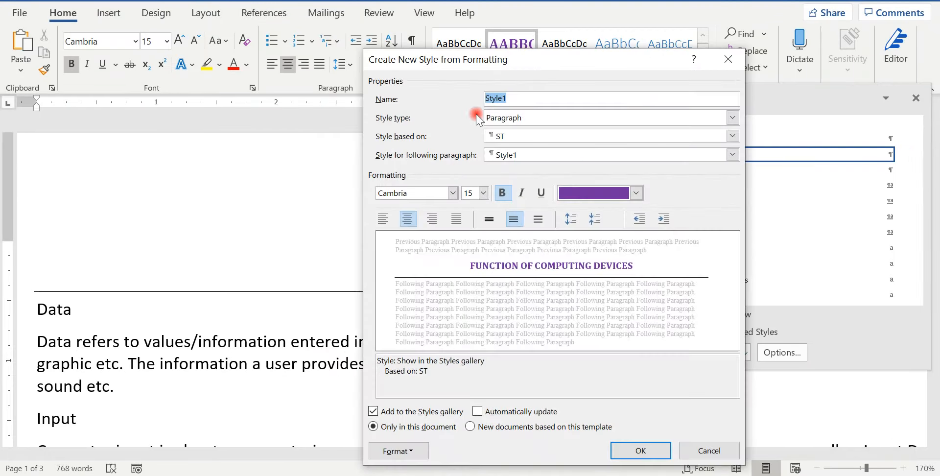
{"action": "type", "text": "SU"}
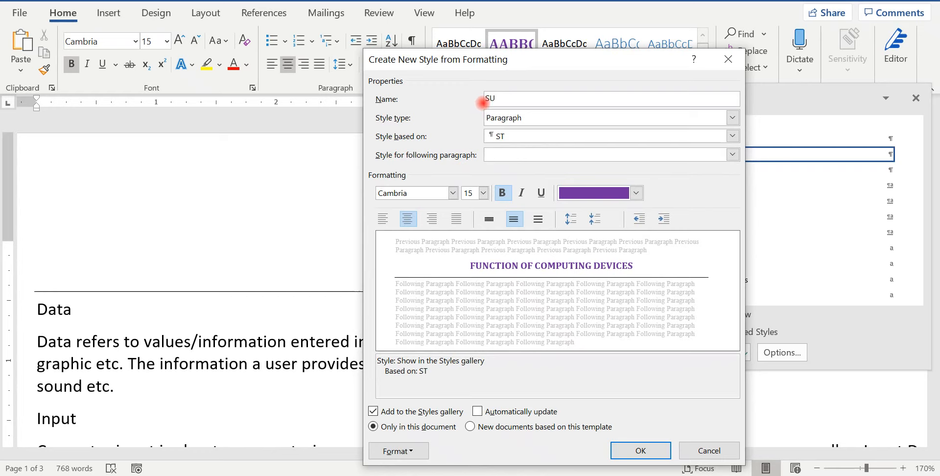
{"action": "left_click", "coordinate": [527, 137]}
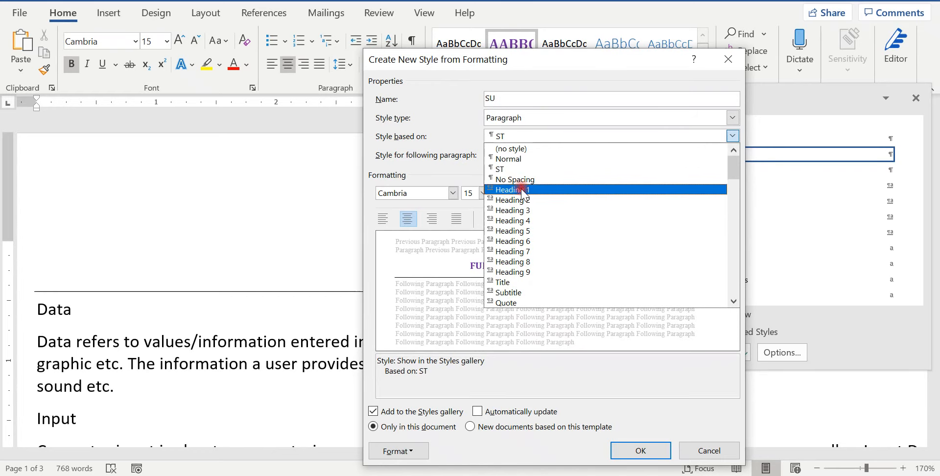
{"action": "left_click", "coordinate": [539, 158]}
- Set the SU style's font to Times New Roman, check the size in the PDF and set it to 12 in Word
{"action": "left_click", "coordinate": [423, 193]}
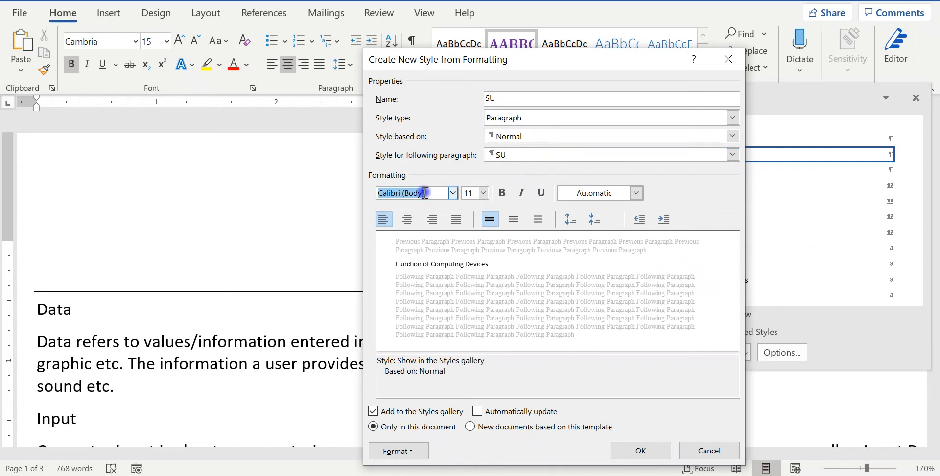
{"action": "type", "text": "T"}
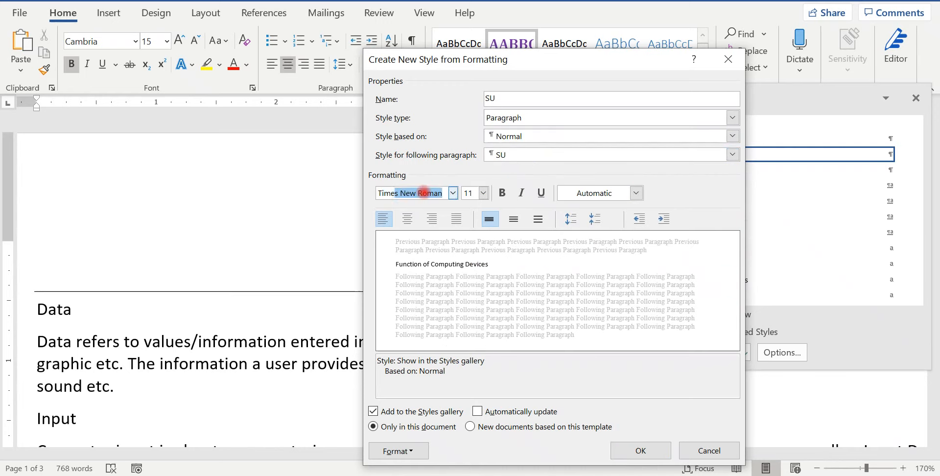
{"action": "type", "text": "ime"}
{"action": "key", "text": "Tab"}
{"action": "key", "text": "alt+Tab"}
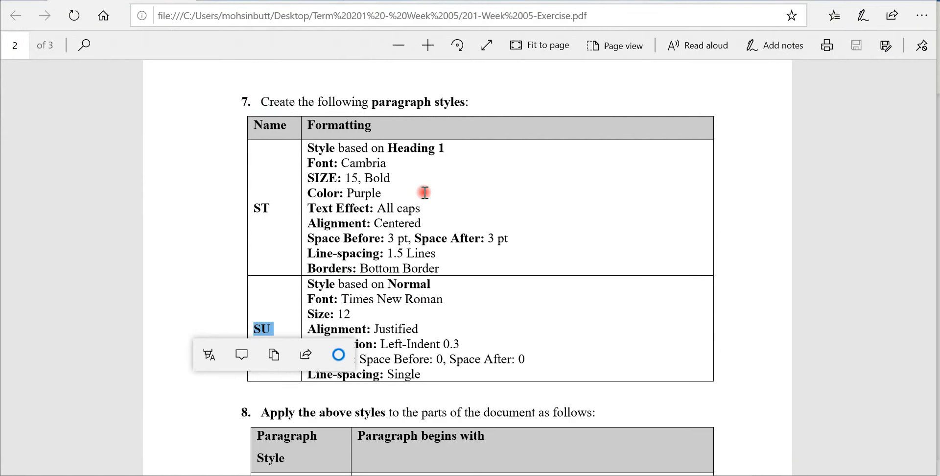
{"action": "left_click", "coordinate": [402, 321]}
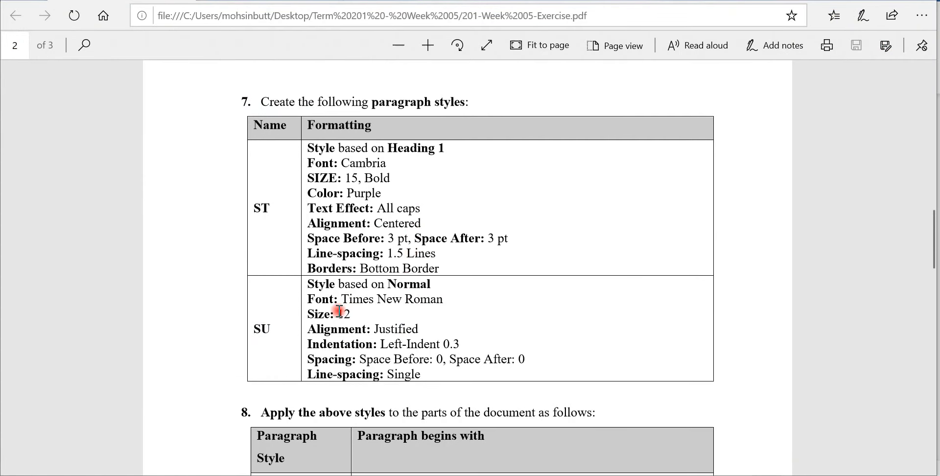
{"action": "key", "text": "alt+Tab"}
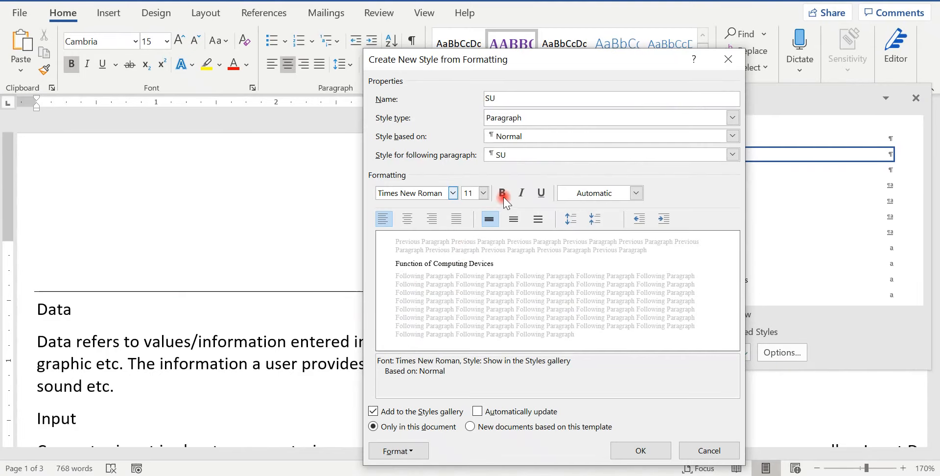
{"action": "key", "text": "Tab"}
- Check the SU alignment and indentation in the PDF and set the Word style to Justified with a 0.3" left indent
{"action": "key", "text": "alt+Tab"}
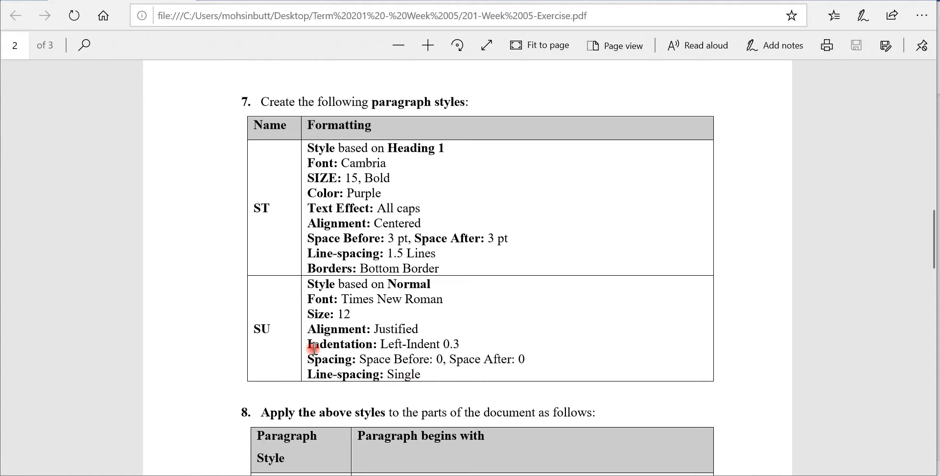
{"action": "key", "text": "alt+Tab"}
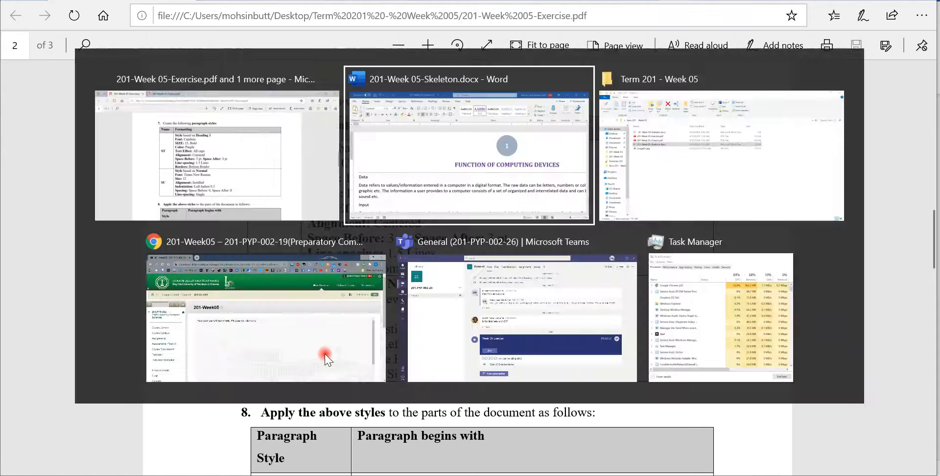
{"action": "left_click", "coordinate": [399, 451]}
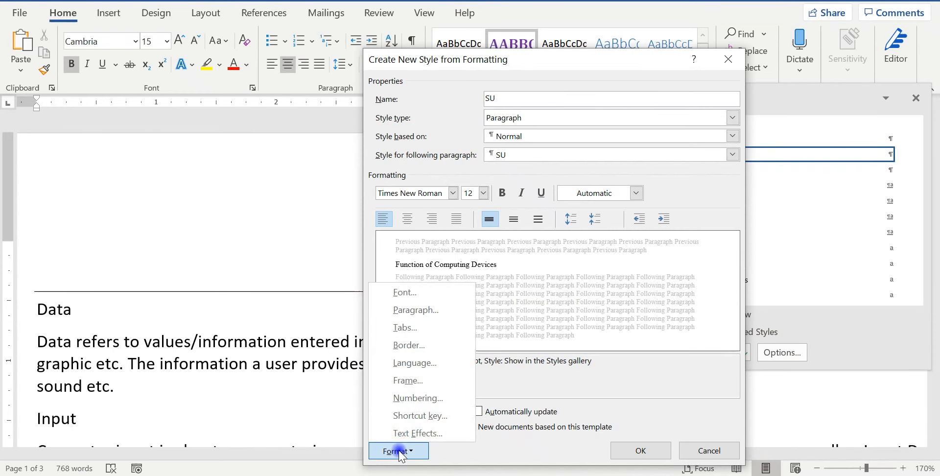
{"action": "left_click", "coordinate": [426, 310]}
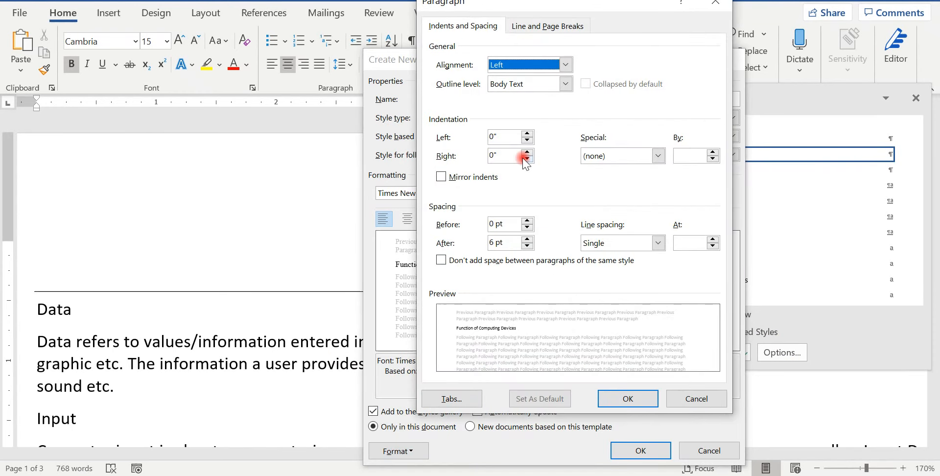
{"action": "left_click", "coordinate": [522, 71]}
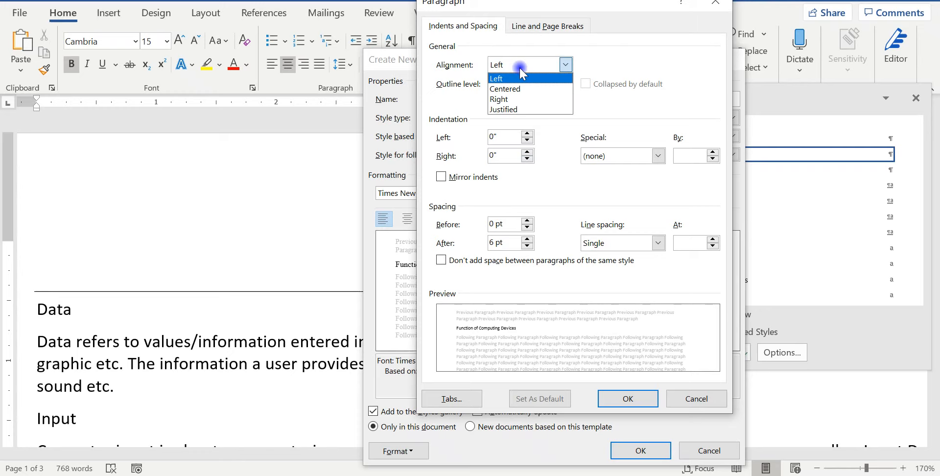
{"action": "left_click", "coordinate": [522, 104]}
{"action": "left_click", "coordinate": [529, 133]}
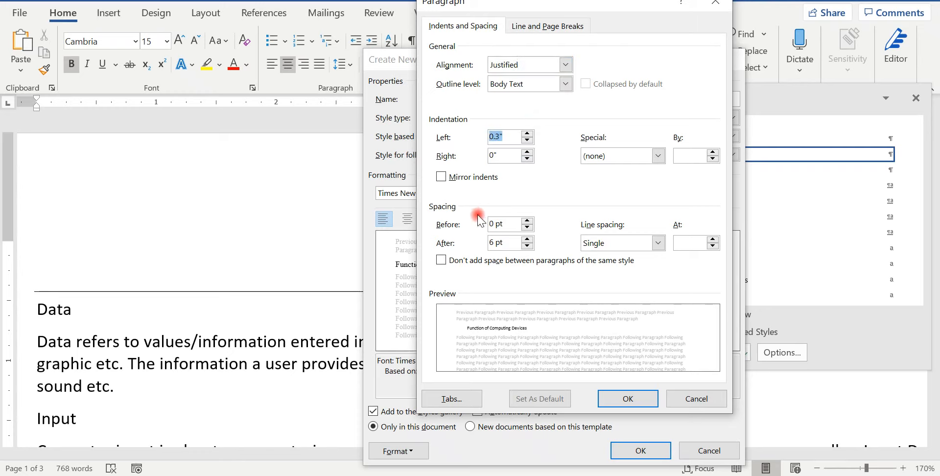
- Set the SU style's space after to 0 pt and finish creating the style
{"action": "left_click", "coordinate": [528, 246]}
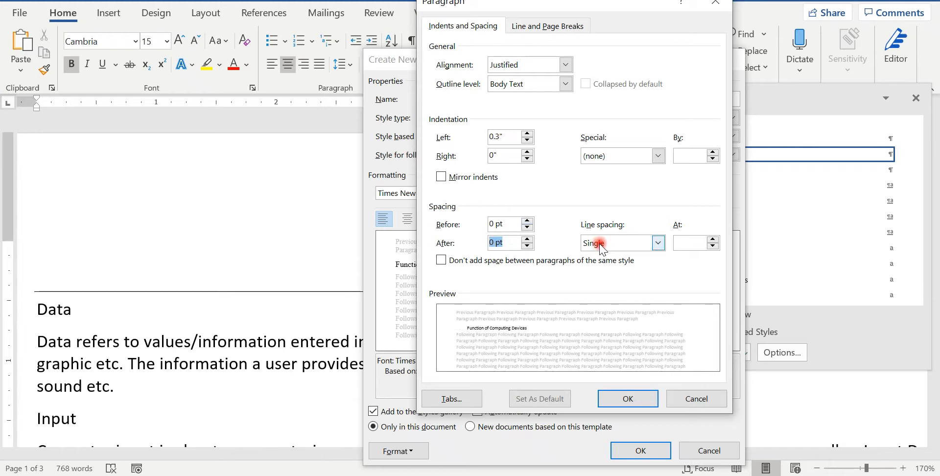
{"action": "left_click", "coordinate": [623, 399]}
{"action": "left_click", "coordinate": [638, 451]}
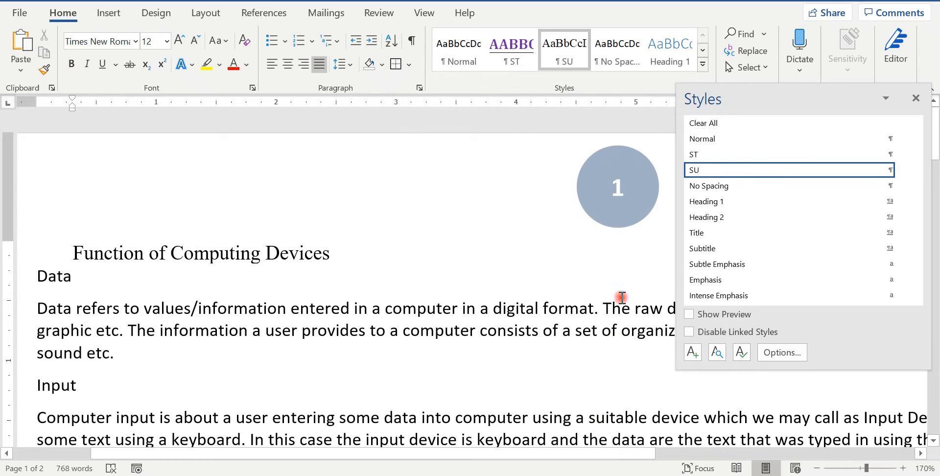
- Look up item 8 in the exercise PDF for which paragraphs take each style, and highlight the SU row
{"action": "mouse_move", "coordinate": [704, 174]}
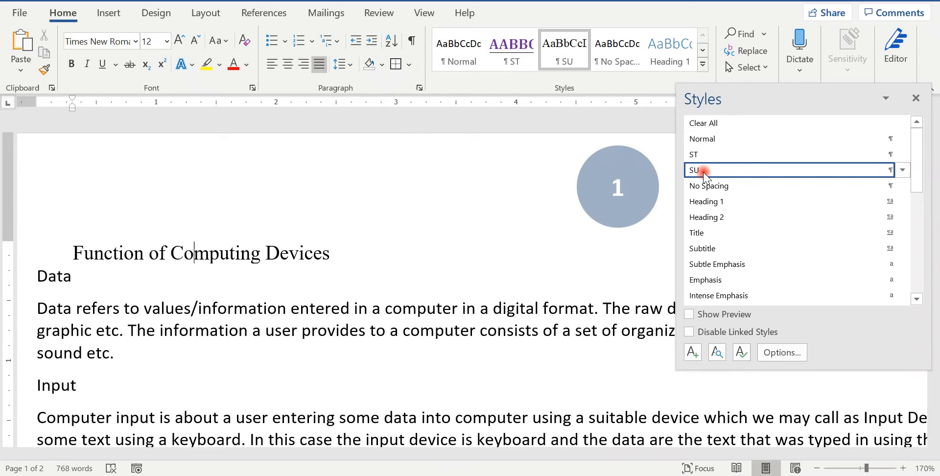
{"action": "key", "text": "alt+Tab"}
{"action": "scroll", "coordinate": [540, 252], "scroll_direction": "down", "scroll_amount": 2}
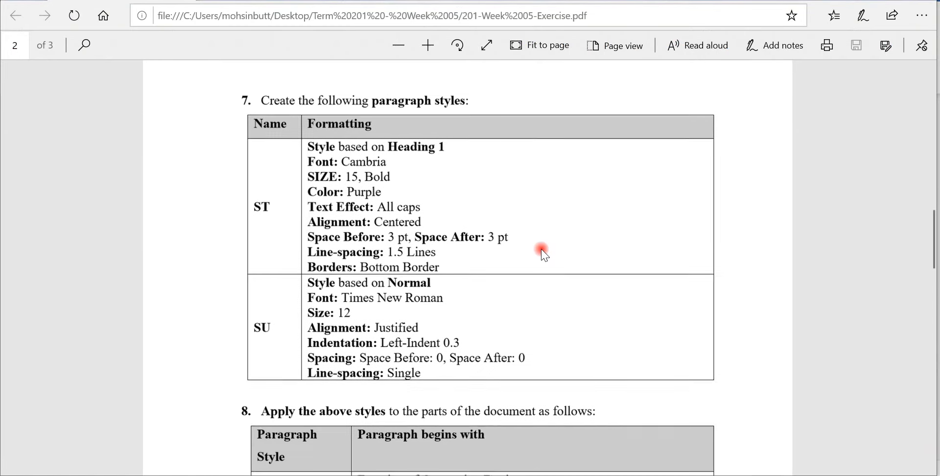
{"action": "scroll", "coordinate": [542, 251], "scroll_direction": "down", "scroll_amount": 3}
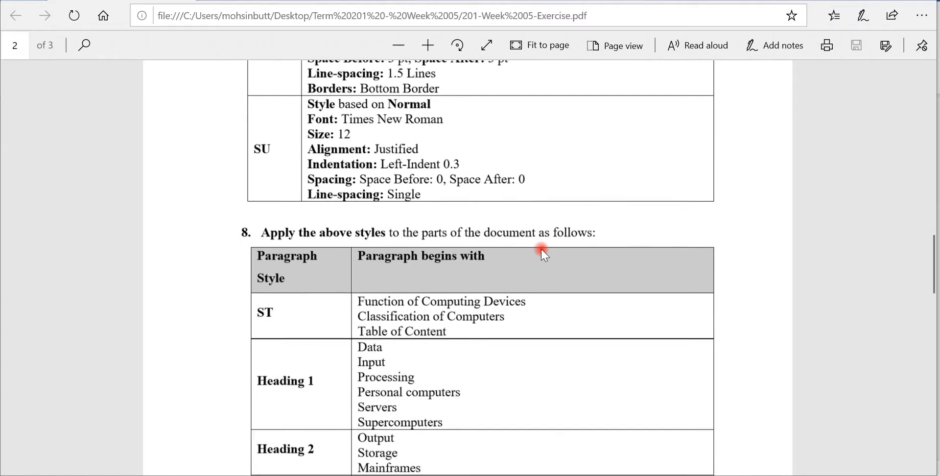
{"action": "scroll", "coordinate": [541, 250], "scroll_direction": "down", "scroll_amount": 2}
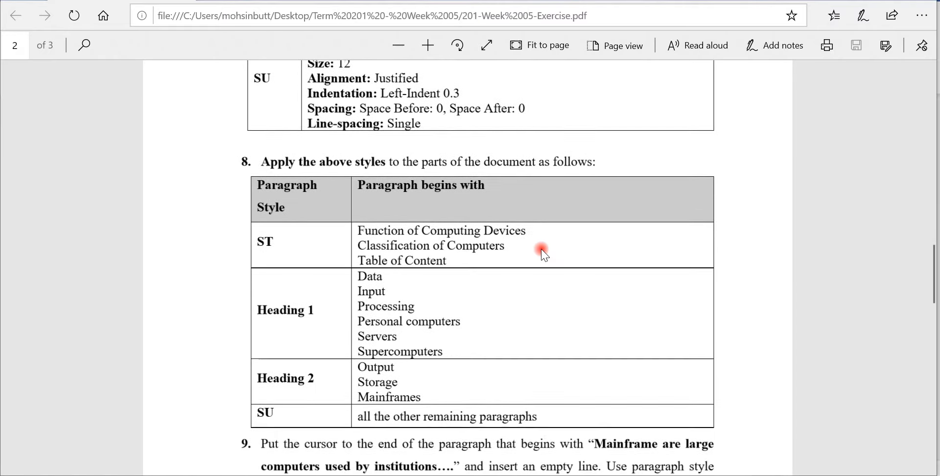
{"action": "scroll", "coordinate": [541, 252], "scroll_direction": "down", "scroll_amount": 1}
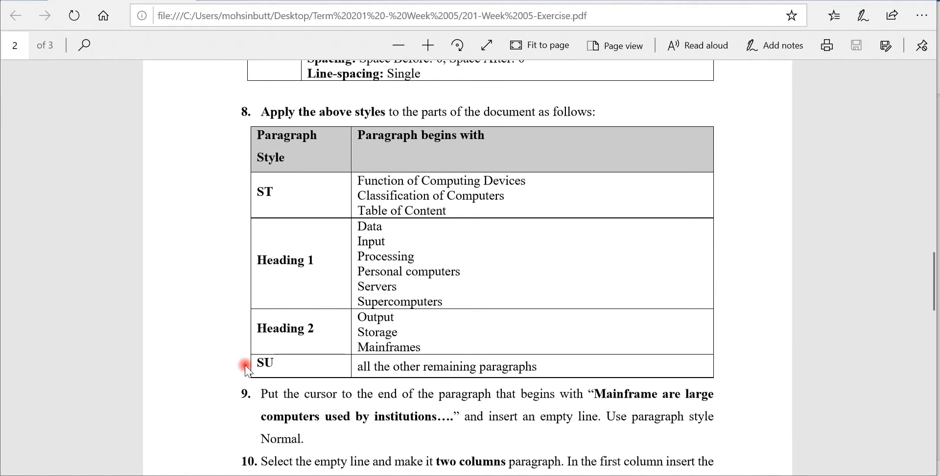
{"action": "left_click_drag", "start_coordinate": [269, 364], "coordinate": [537, 365]}
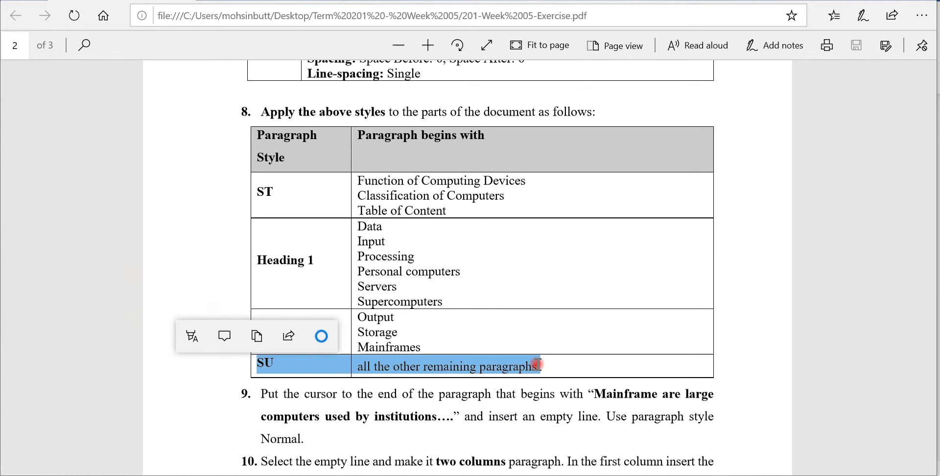
- Switch back to Word and select the entire document text
{"action": "key", "text": "alt+Tab"}
{"action": "left_click", "coordinate": [451, 309]}
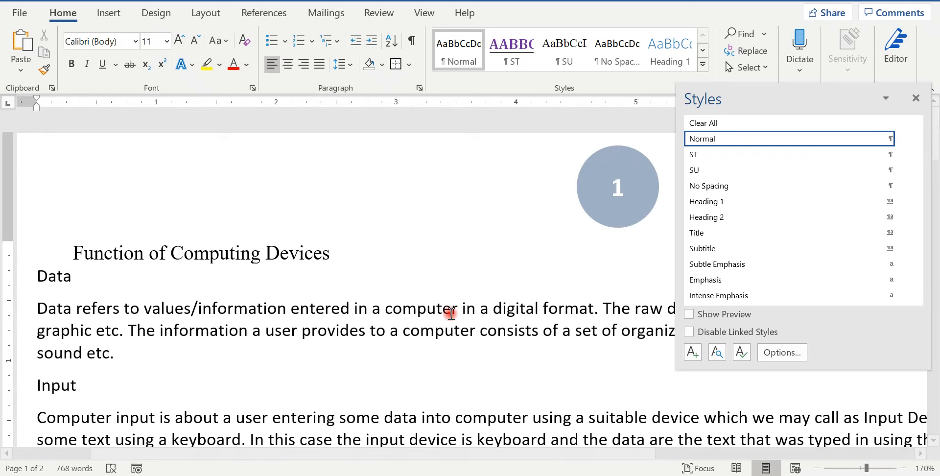
{"action": "key", "text": "ctrl+a"}
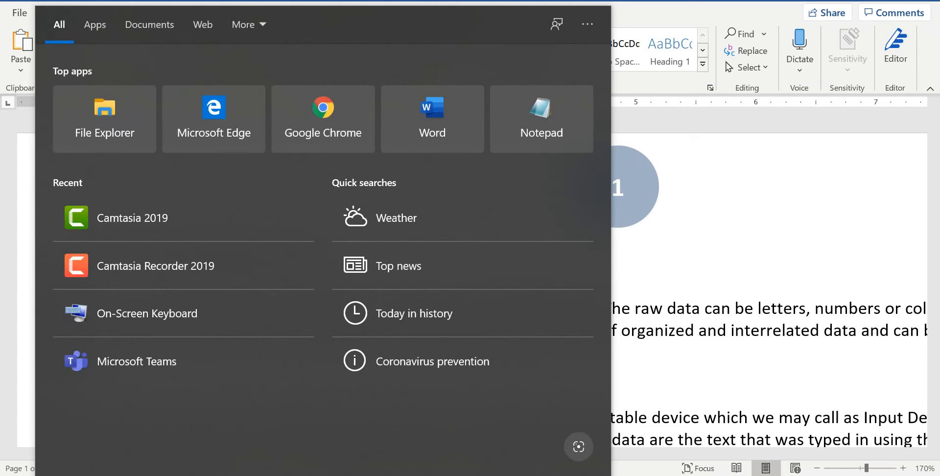
- Open the On-Screen Keyboard, point out the Ctrl and A keys, and minimize it
{"action": "type", "text": "ons"}
{"action": "key", "text": "Return"}
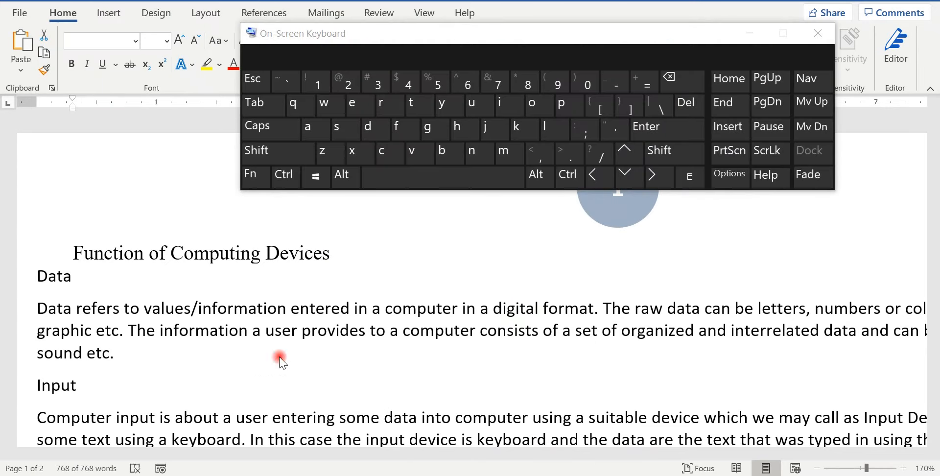
{"action": "left_click", "coordinate": [284, 179]}
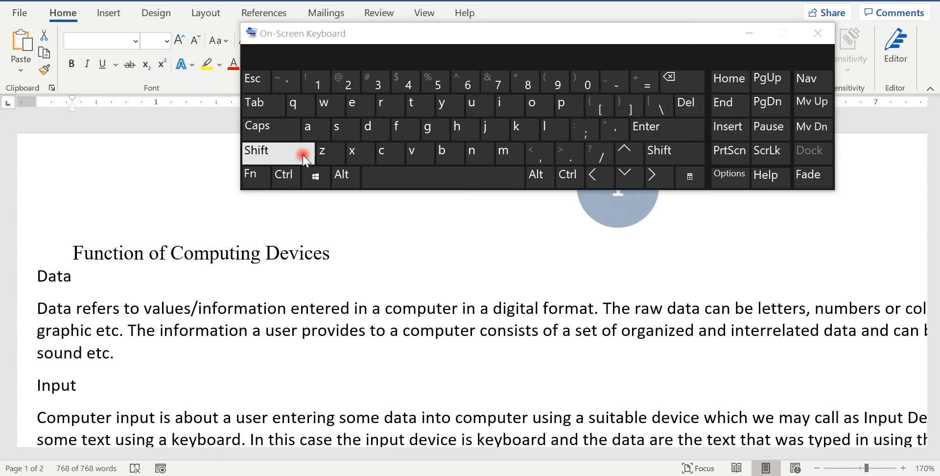
{"action": "left_click", "coordinate": [294, 178]}
{"action": "left_click", "coordinate": [318, 133]}
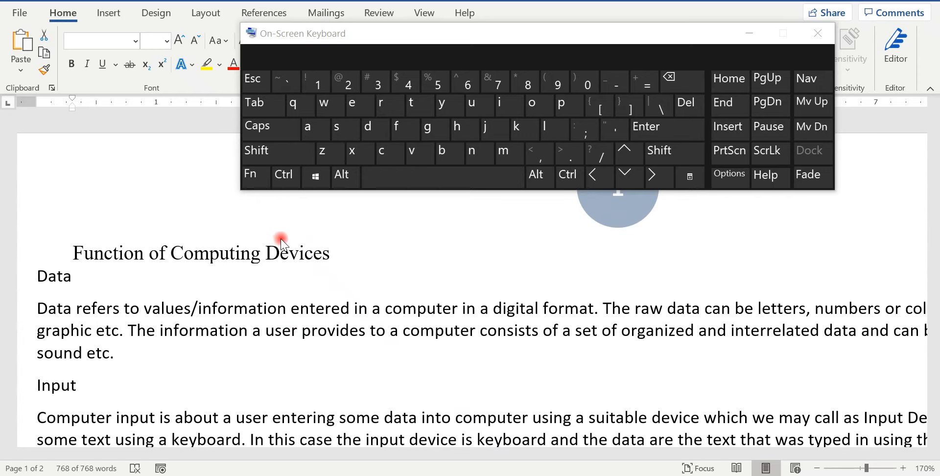
{"action": "left_click", "coordinate": [288, 177]}
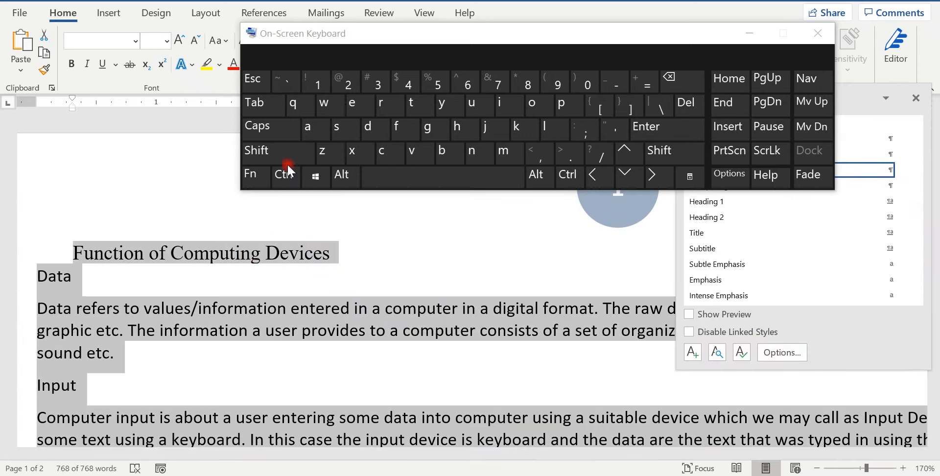
{"action": "left_click", "coordinate": [303, 150]}
{"action": "left_click", "coordinate": [311, 134]}
{"action": "left_click", "coordinate": [749, 33]}
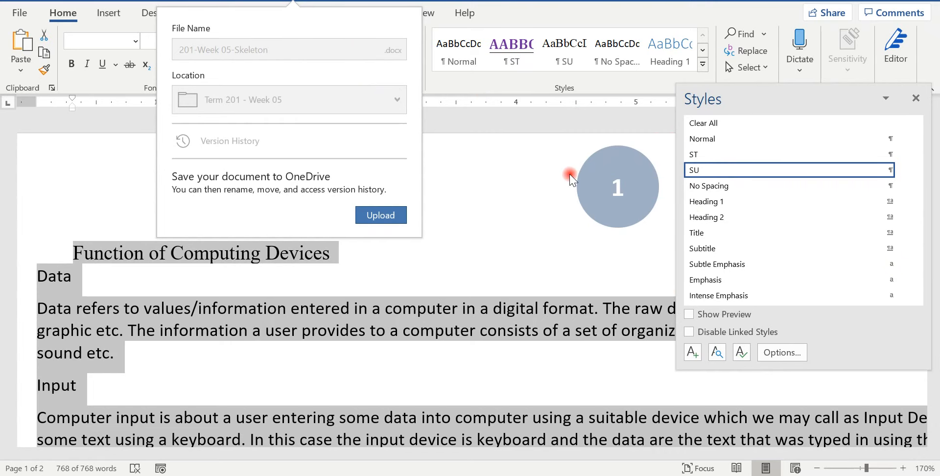
- Apply the SU style to the entire selected document, and briefly bring up and minimize the On-Screen Keyboard
{"action": "left_click", "coordinate": [696, 170]}
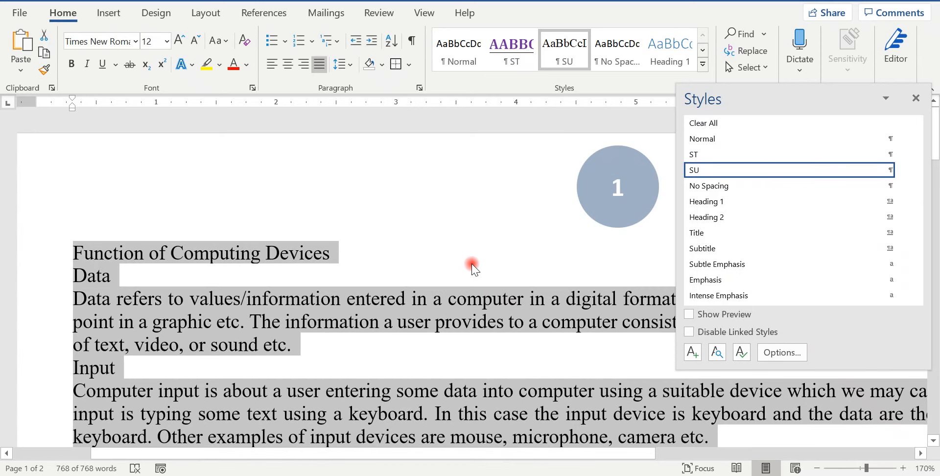
{"action": "key", "text": "ctrl+alt+shift+s"}
{"action": "key", "text": "ctrl+super+o"}
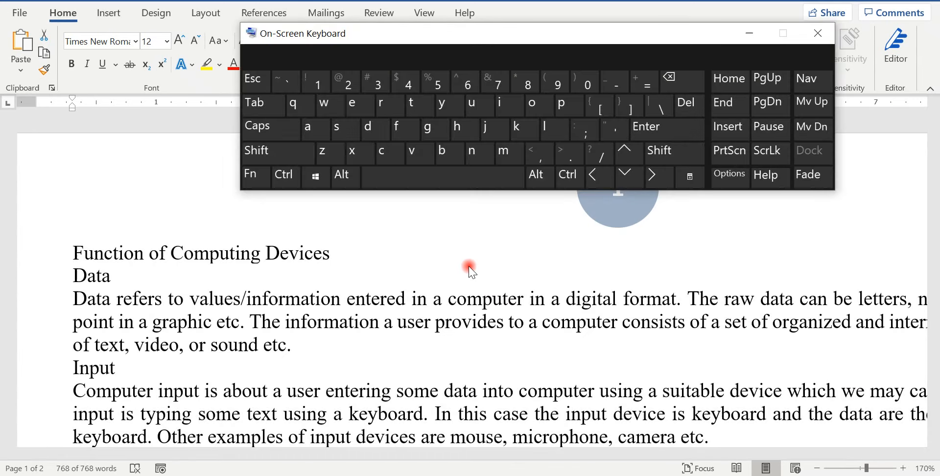
{"action": "left_click", "coordinate": [751, 33]}
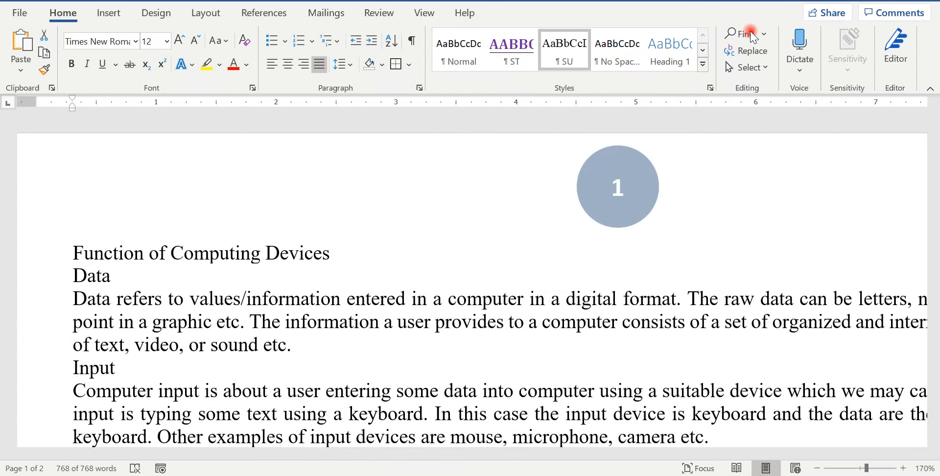
- Switch to the exercise PDF and check which headings take the ST style
{"action": "key", "text": "alt+Tab"}
{"action": "key", "text": "alt+Tab"}
{"action": "key", "text": "alt+Tab"}
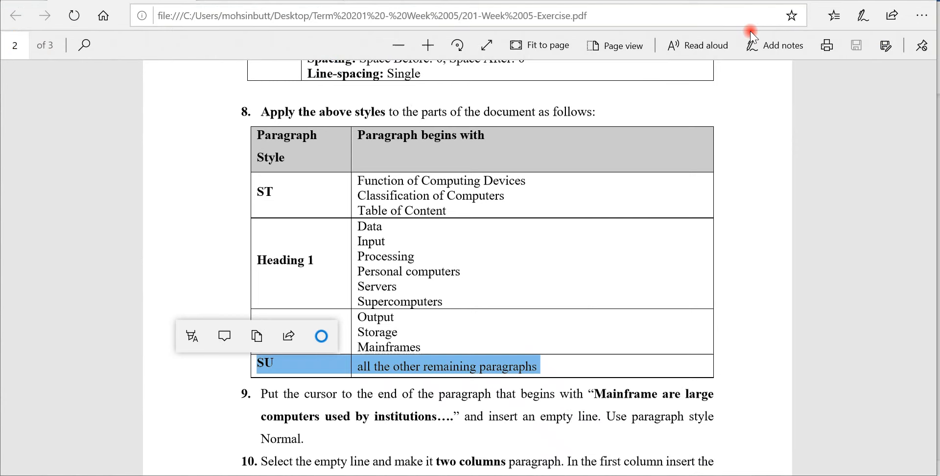
{"action": "double_click", "coordinate": [261, 193]}
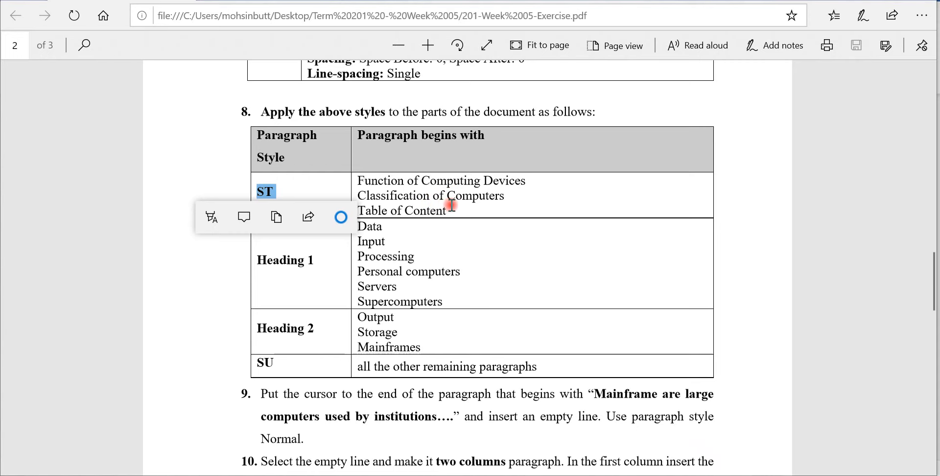
- Bring up the On-Screen Keyboard, return to Word and close the keyboard
{"action": "key", "text": "ctrl+super+o"}
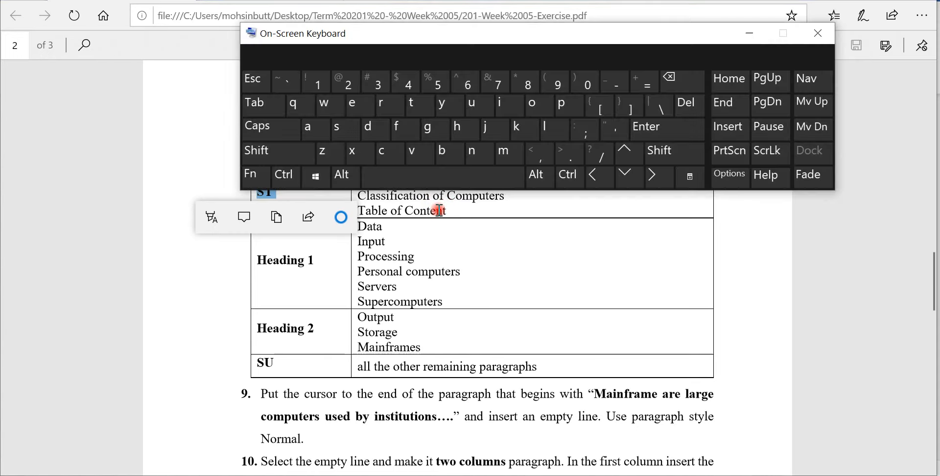
{"action": "key", "text": "alt+Tab"}
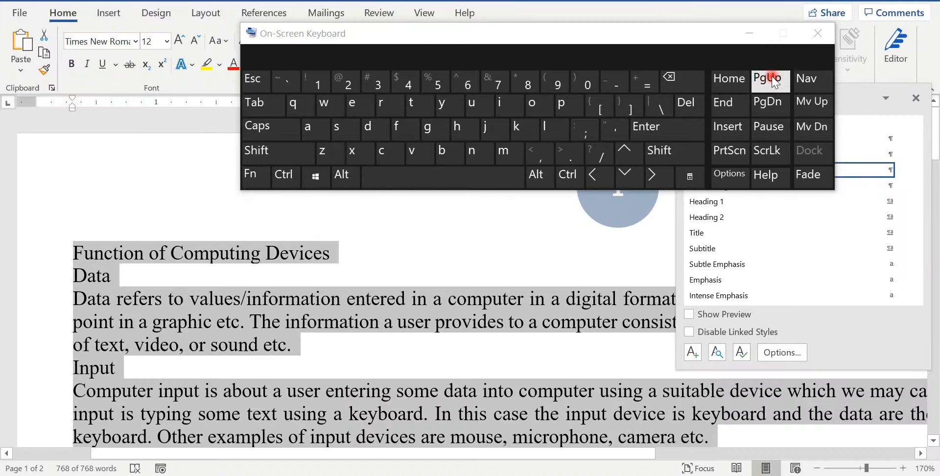
{"action": "left_click", "coordinate": [817, 33]}
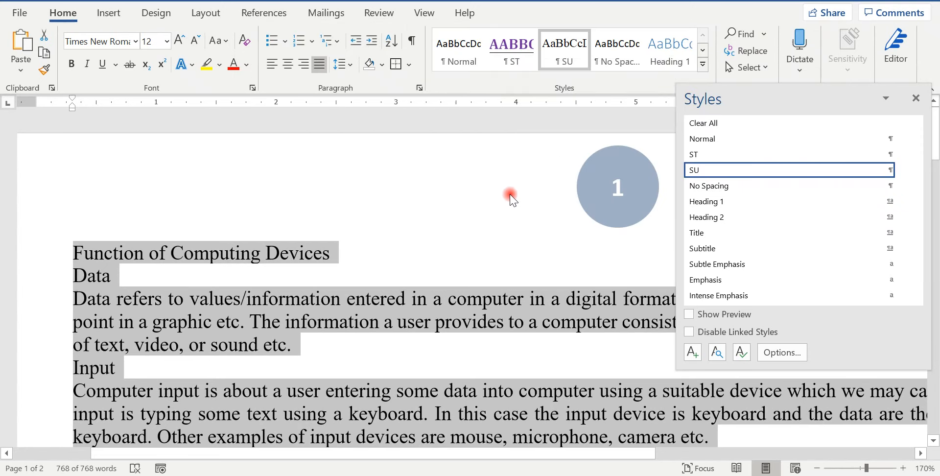
- Select the headings Function of Computing Devices, Classification of Computers and Table of Content together and apply the ST style
{"action": "left_click", "coordinate": [258, 247]}
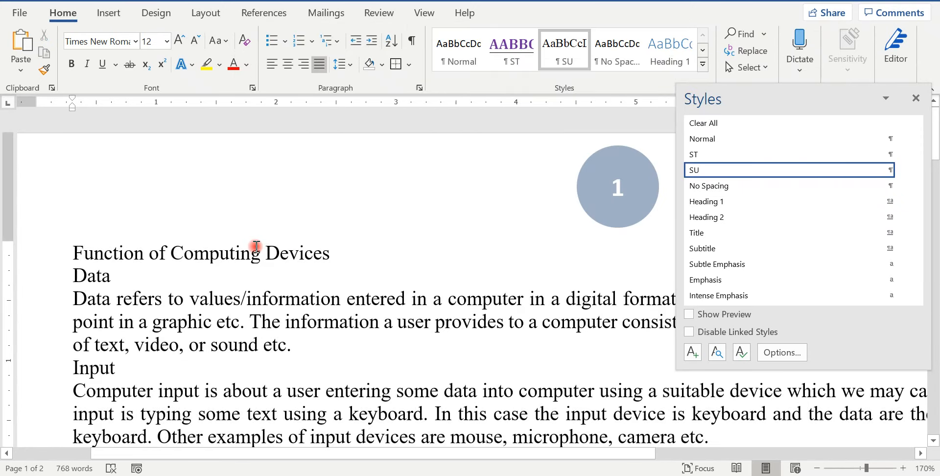
{"action": "triple_click", "coordinate": [256, 245]}
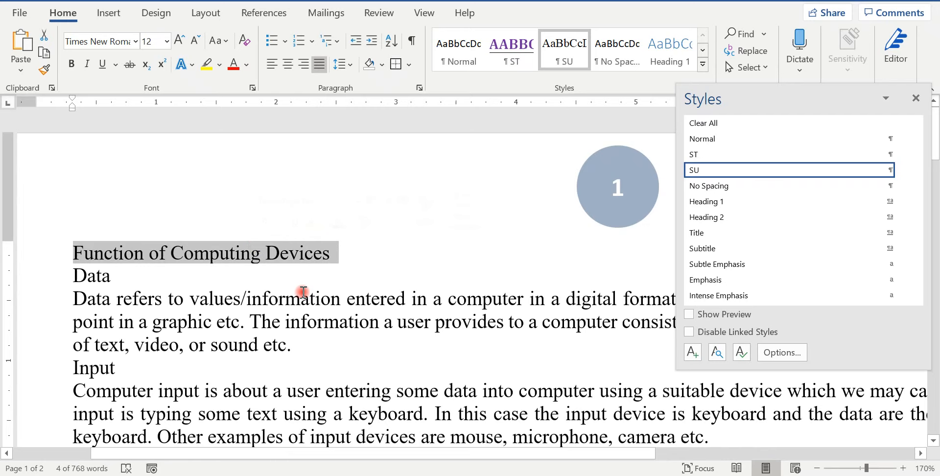
{"action": "scroll", "coordinate": [303, 292], "scroll_direction": "down", "scroll_amount": 3}
{"action": "scroll", "coordinate": [304, 292], "scroll_direction": "down", "scroll_amount": 5}
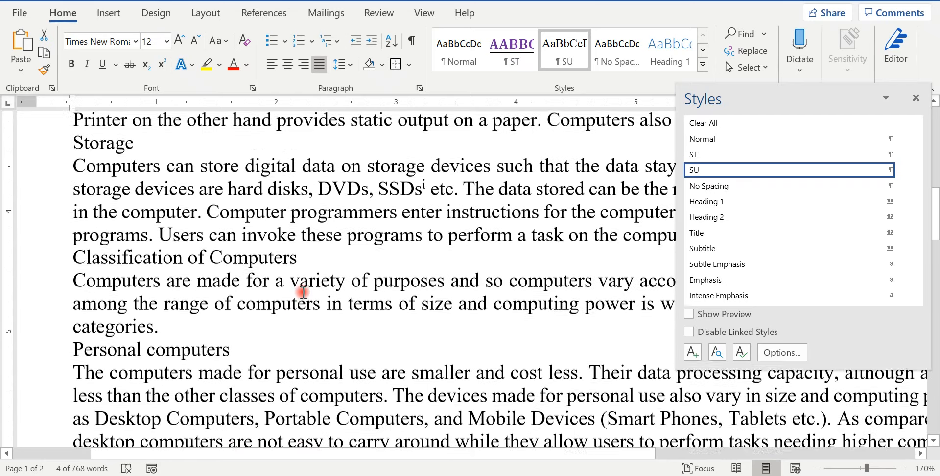
{"action": "triple_click", "coordinate": [248, 252]}
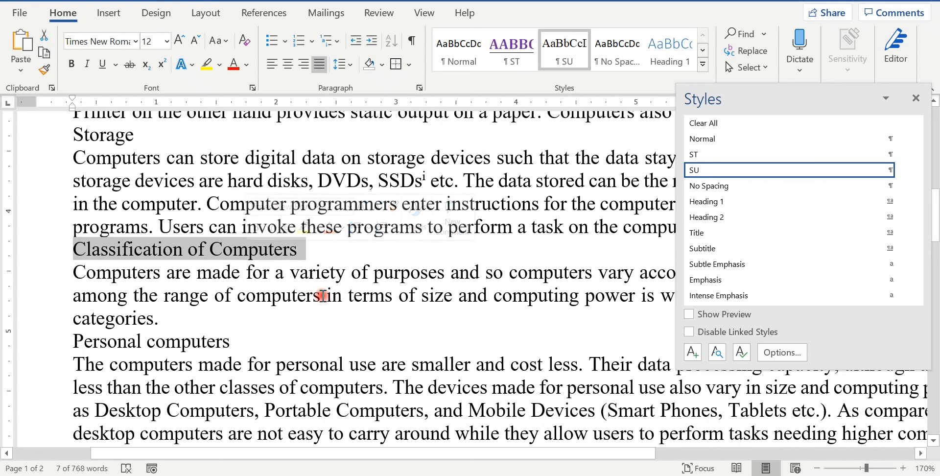
{"action": "scroll", "coordinate": [322, 295], "scroll_direction": "down", "scroll_amount": 8}
{"action": "scroll", "coordinate": [323, 296], "scroll_direction": "down", "scroll_amount": 10}
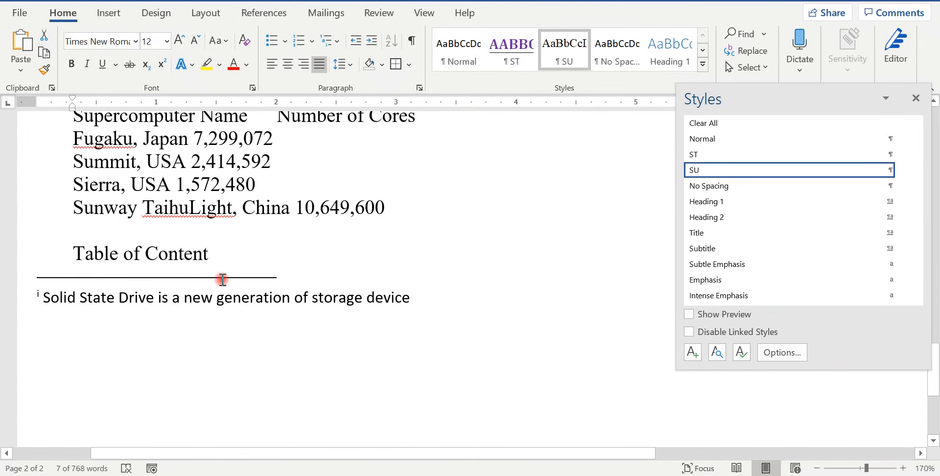
{"action": "triple_click", "coordinate": [195, 263]}
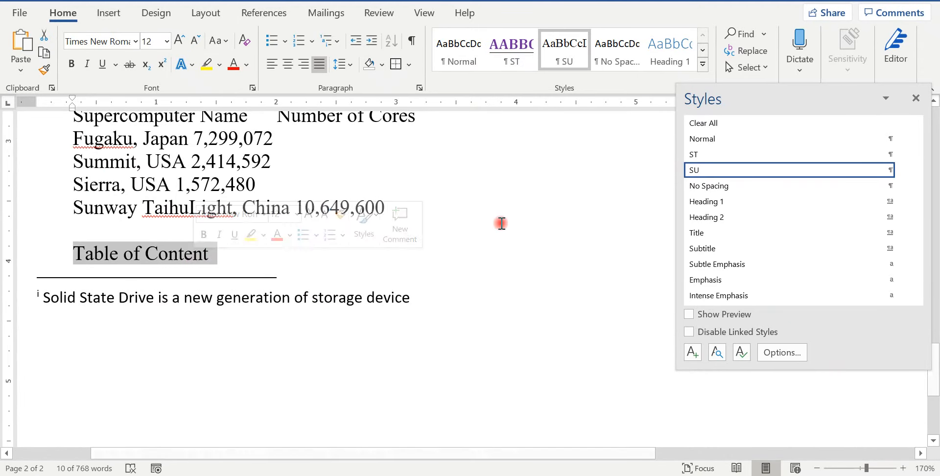
{"action": "left_click", "coordinate": [699, 155]}
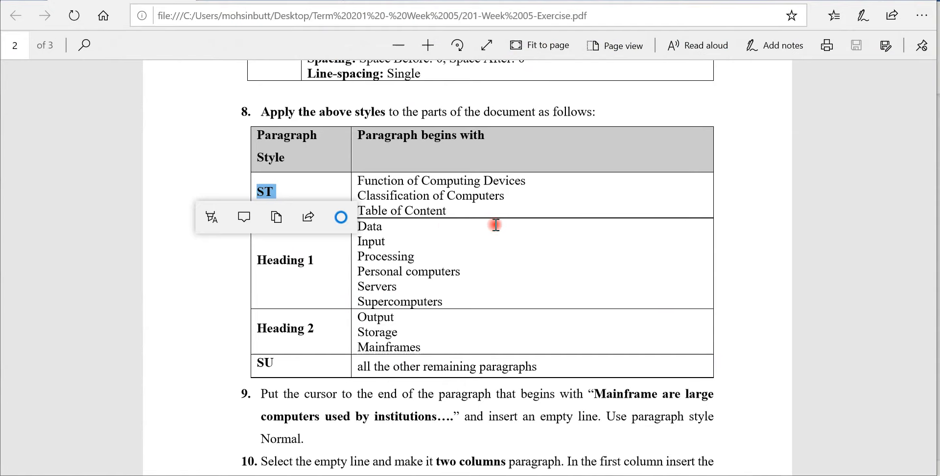
- Select the headings Data, Input, Processing, Personal computers, Servers and Supercomputers together, as listed in the exercise PDF, and apply the Heading 1 style
{"action": "left_click", "coordinate": [420, 234]}
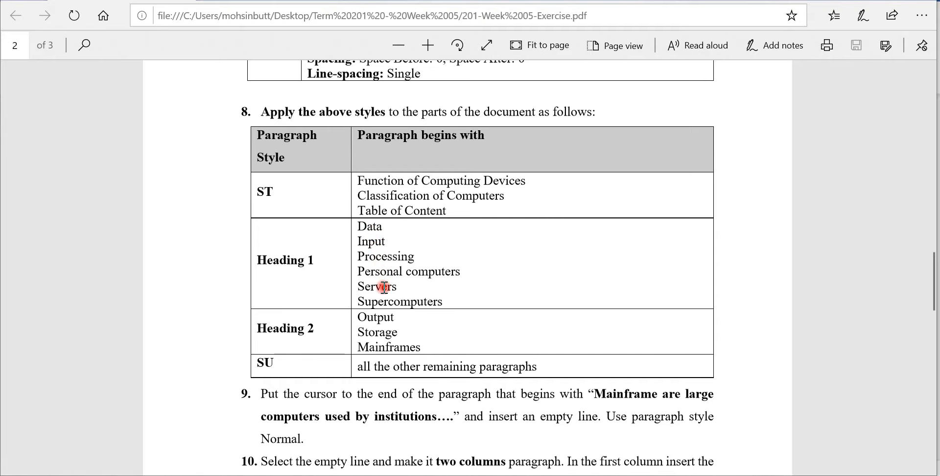
{"action": "key", "text": "alt+Tab"}
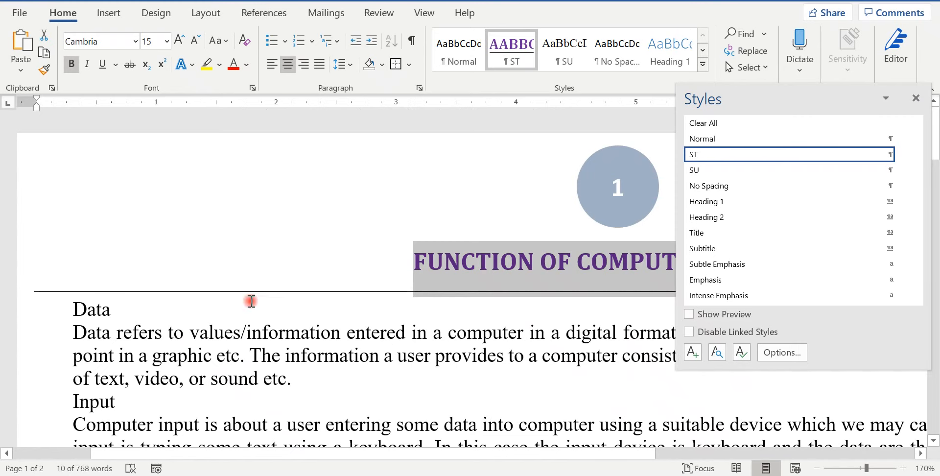
{"action": "double_click", "coordinate": [99, 309]}
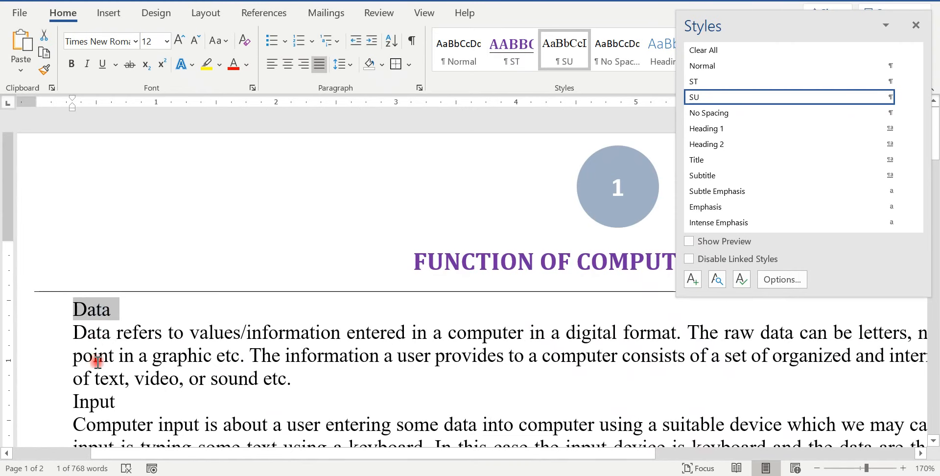
{"action": "double_click", "coordinate": [96, 400], "text": "ctrl"}
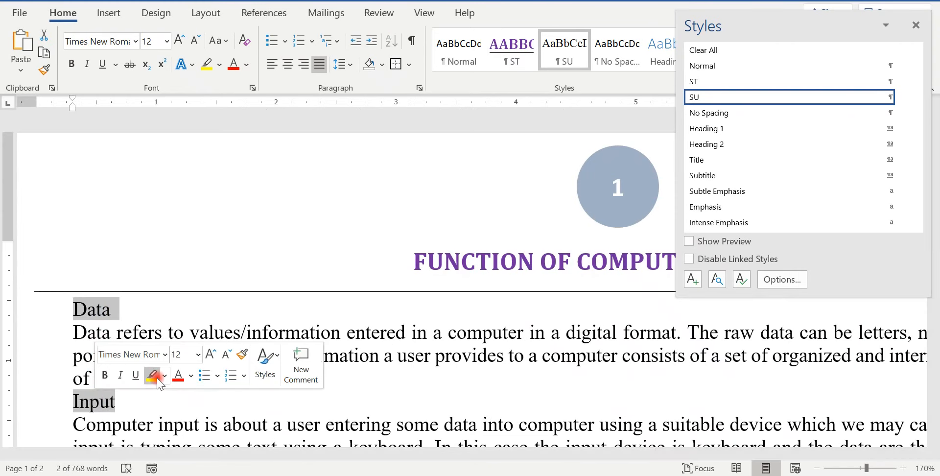
{"action": "scroll", "coordinate": [157, 377], "scroll_direction": "down", "scroll_amount": 1}
{"action": "scroll", "coordinate": [158, 376], "scroll_direction": "down", "scroll_amount": 5}
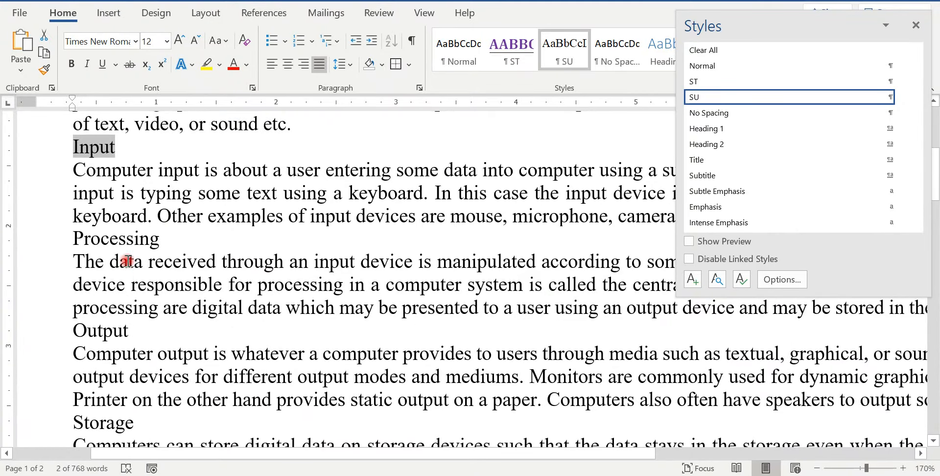
{"action": "double_click", "coordinate": [130, 244], "text": "ctrl"}
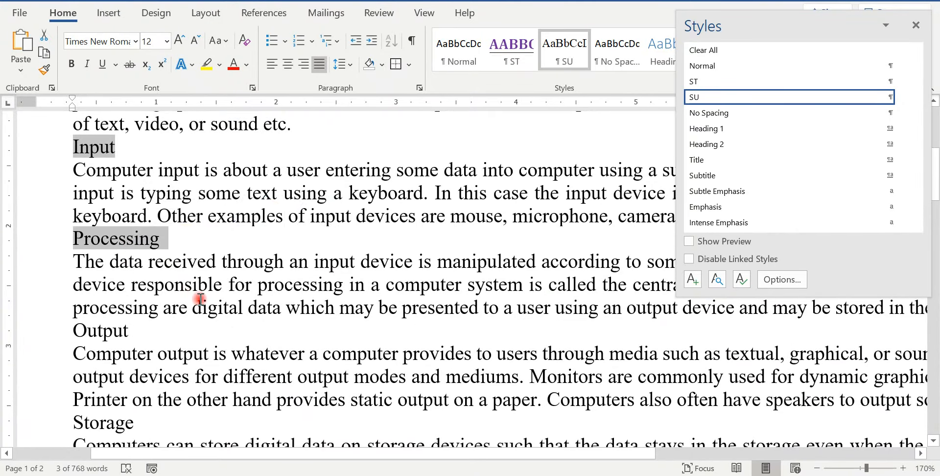
{"action": "scroll", "coordinate": [201, 298], "scroll_direction": "down", "scroll_amount": 10}
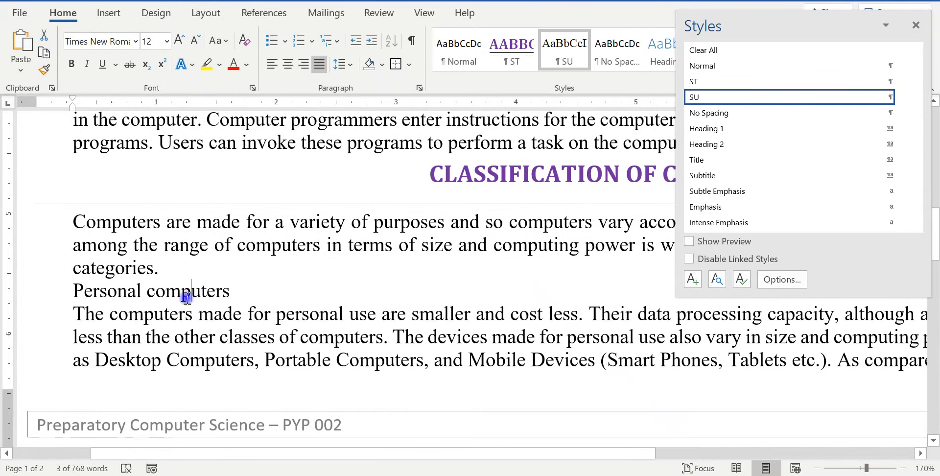
{"action": "left_click", "coordinate": [190, 296], "text": "ctrl"}
{"action": "scroll", "coordinate": [210, 308], "scroll_direction": "down", "scroll_amount": 3}
{"action": "scroll", "coordinate": [210, 311], "scroll_direction": "down", "scroll_amount": 12}
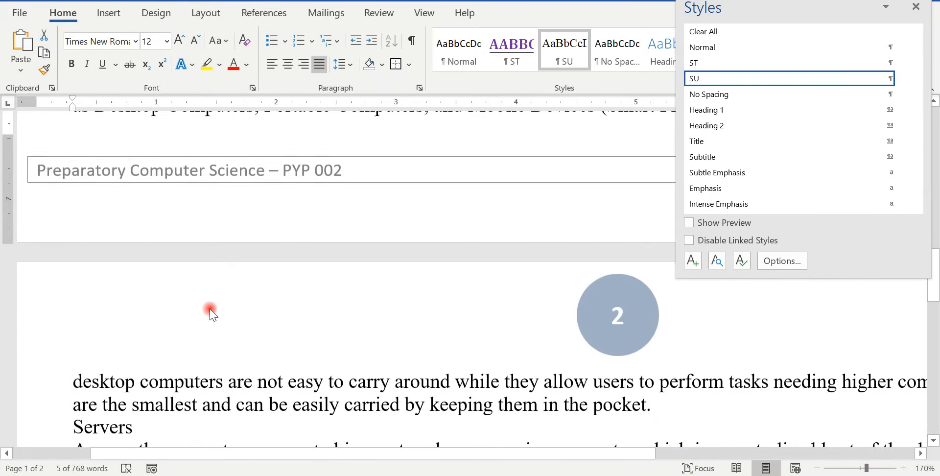
{"action": "scroll", "coordinate": [210, 308], "scroll_direction": "up", "scroll_amount": 3}
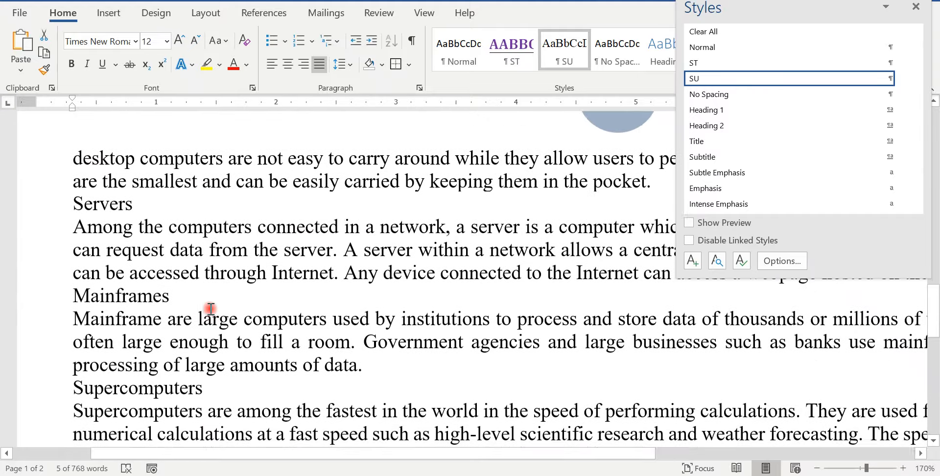
{"action": "key", "text": "alt+Tab"}
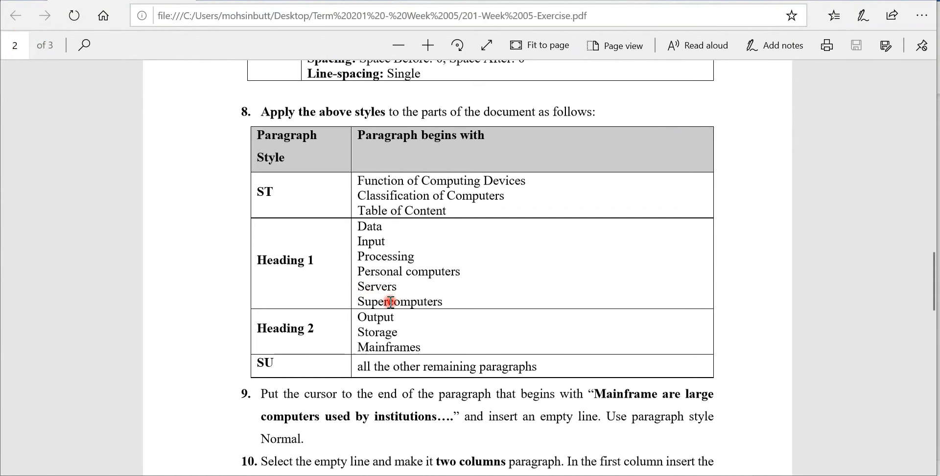
{"action": "key", "text": "alt+Tab"}
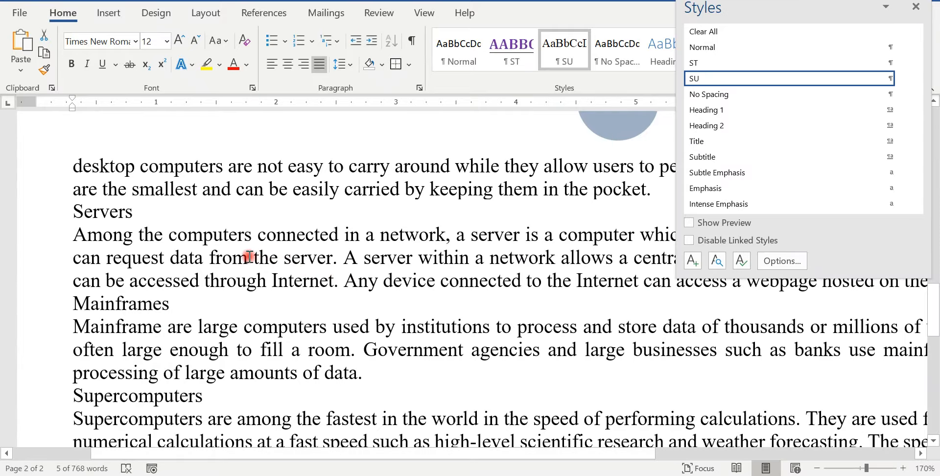
{"action": "double_click", "coordinate": [111, 215]}
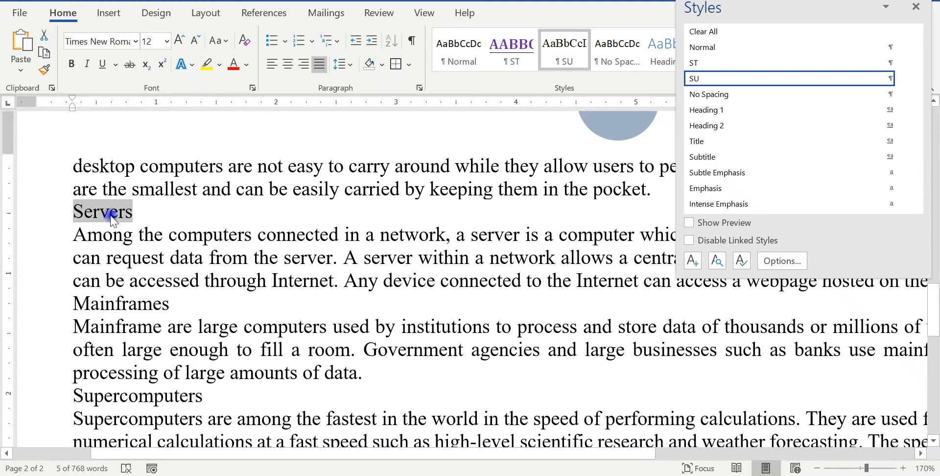
{"action": "double_click", "coordinate": [117, 396], "text": "ctrl"}
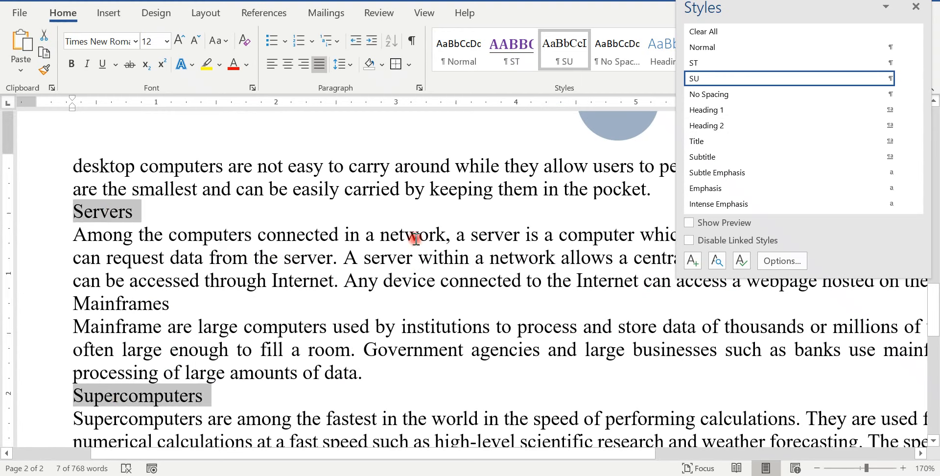
{"action": "left_click", "coordinate": [717, 115]}
{"action": "left_click", "coordinate": [716, 118]}
- Select the headings Mainframes, Output and Storage together, as listed in the exercise PDF, apply the Heading 2 style and close the Styles pane
{"action": "key", "text": "alt+Tab"}
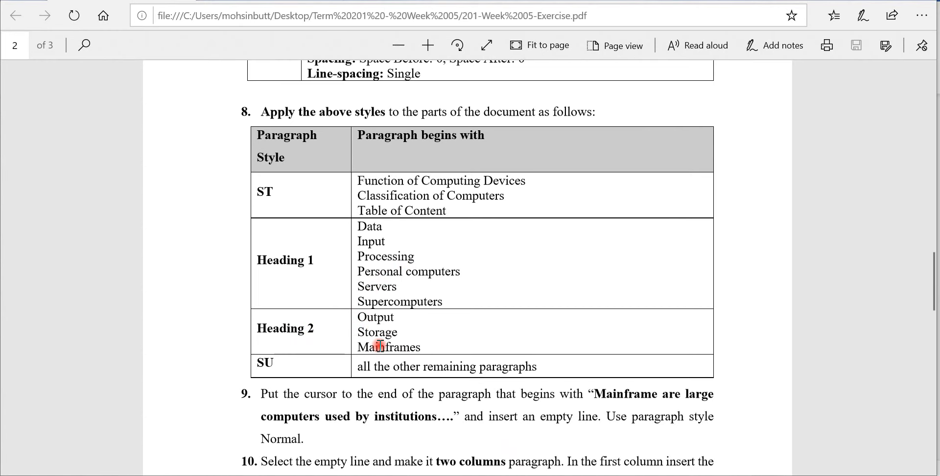
{"action": "key", "text": "alt+Tab"}
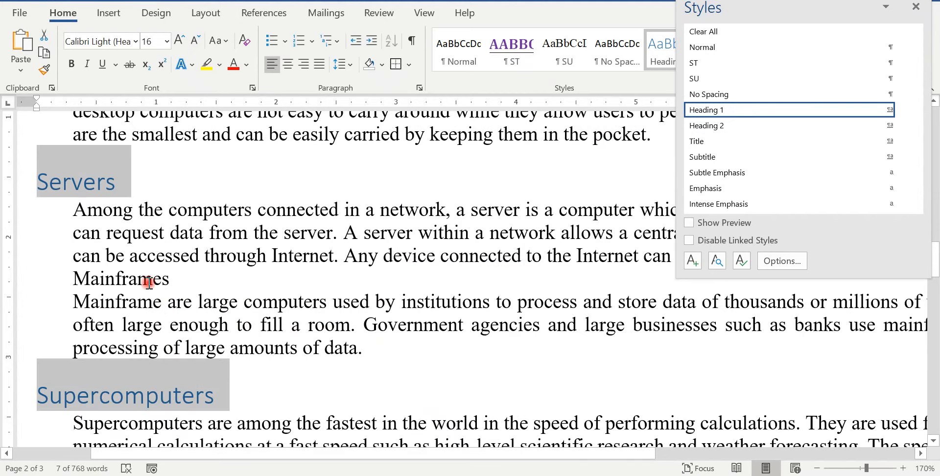
{"action": "double_click", "coordinate": [125, 278]}
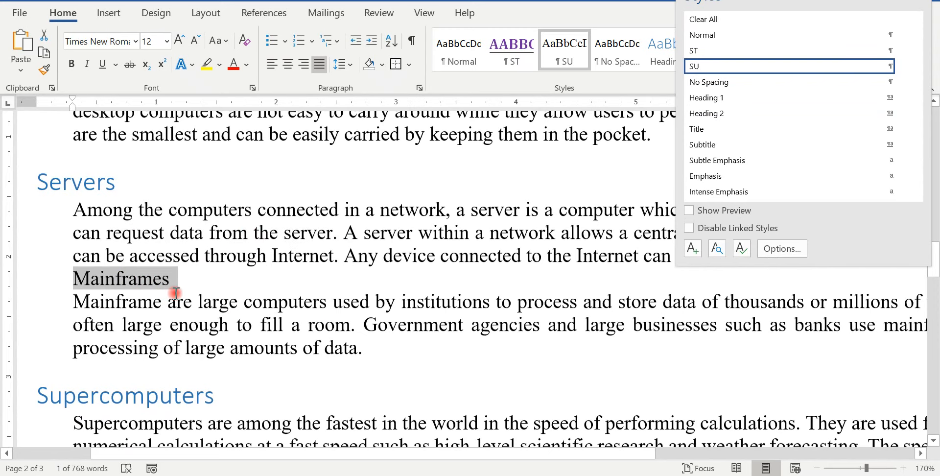
{"action": "scroll", "coordinate": [175, 294], "scroll_direction": "up", "scroll_amount": 4}
{"action": "scroll", "coordinate": [175, 294], "scroll_direction": "up", "scroll_amount": 8}
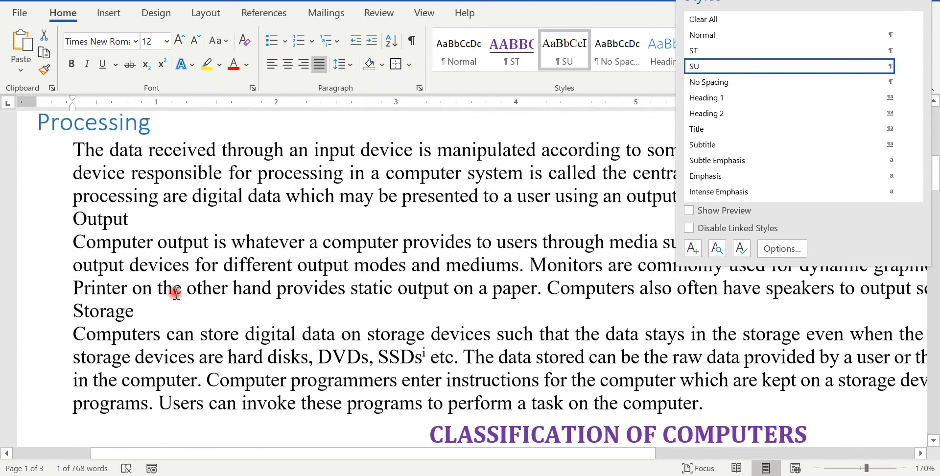
{"action": "double_click", "coordinate": [101, 224]}
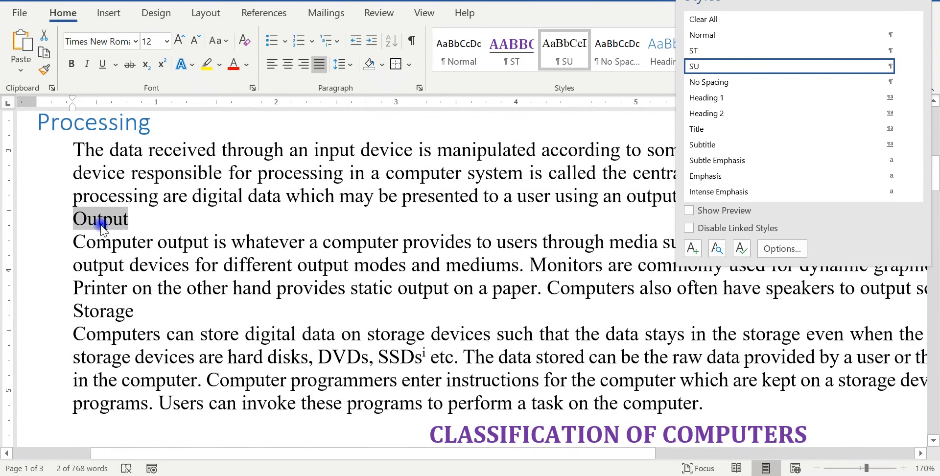
{"action": "double_click", "coordinate": [105, 312], "text": "ctrl"}
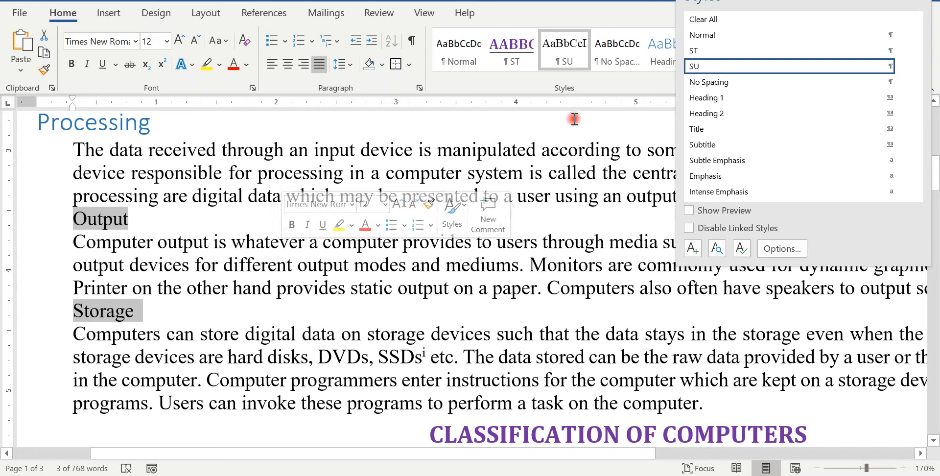
{"action": "left_click", "coordinate": [720, 115]}
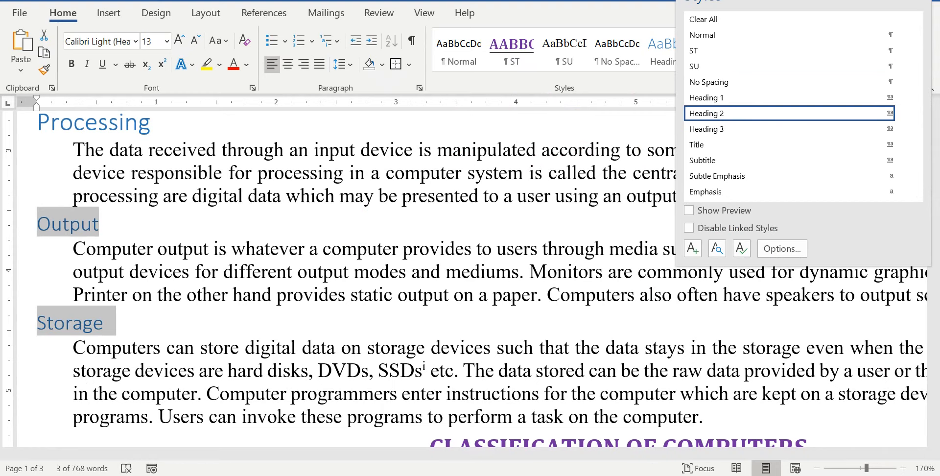
{"action": "left_click", "coordinate": [919, 4]}
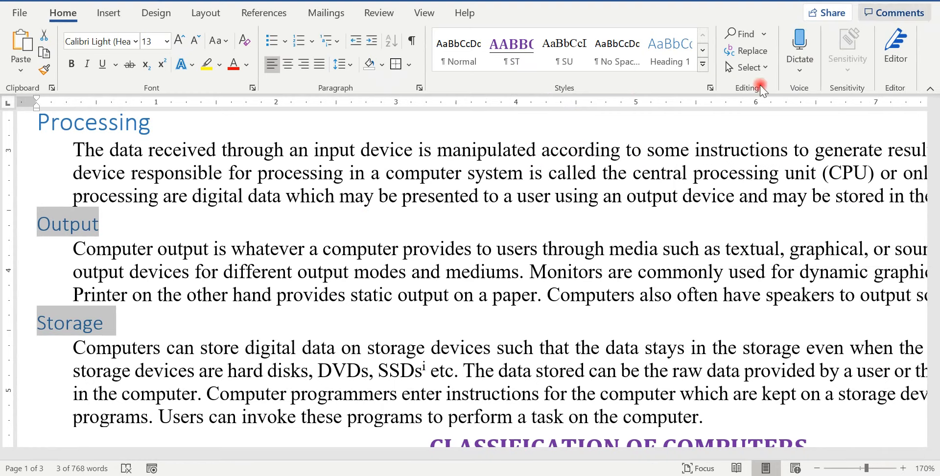
- Switch to the exercise PDF and read instruction 9 below the style table
{"action": "key", "text": "alt+Tab"}
{"action": "scroll", "coordinate": [300, 381], "scroll_direction": "down", "scroll_amount": 1}
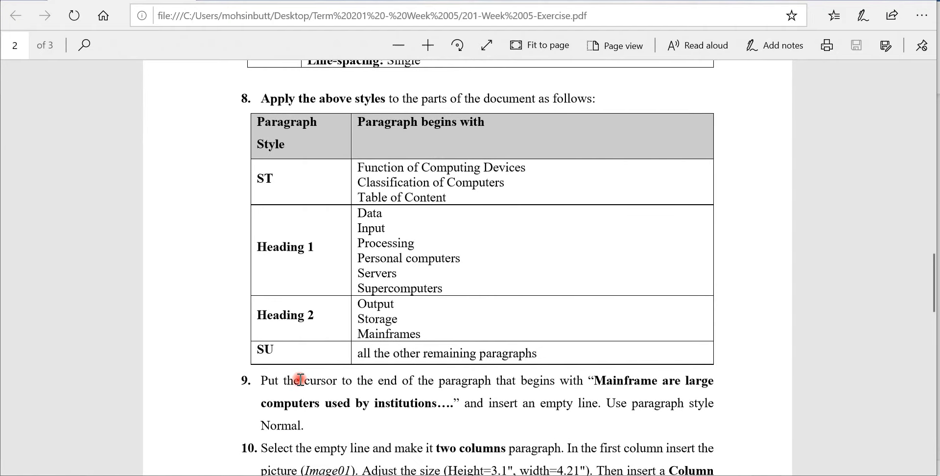
{"action": "scroll", "coordinate": [300, 380], "scroll_direction": "down", "scroll_amount": 1}
{"action": "scroll", "coordinate": [300, 380], "scroll_direction": "down", "scroll_amount": 2}
{"action": "scroll", "coordinate": [300, 380], "scroll_direction": "down", "scroll_amount": 3}
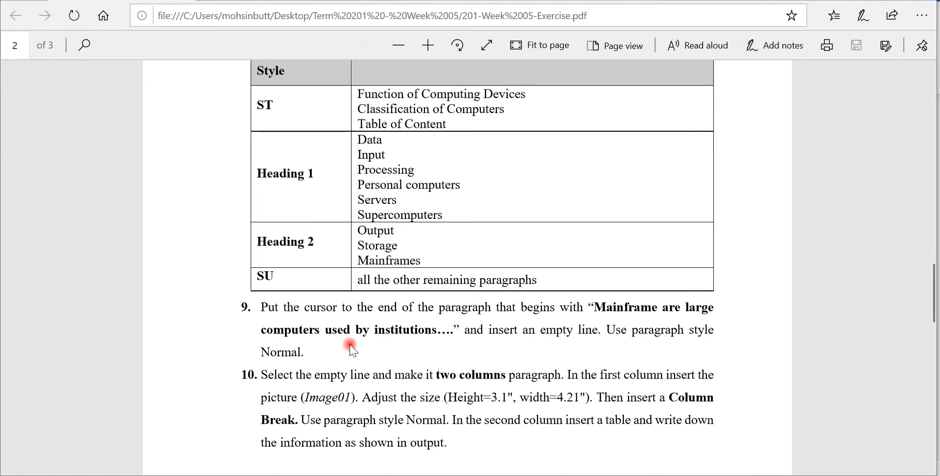
- Return to Word, insert an empty line after the paragraph beginning "Mainframe are large computers" and apply the Normal style to it
{"action": "key", "text": "alt+Tab"}
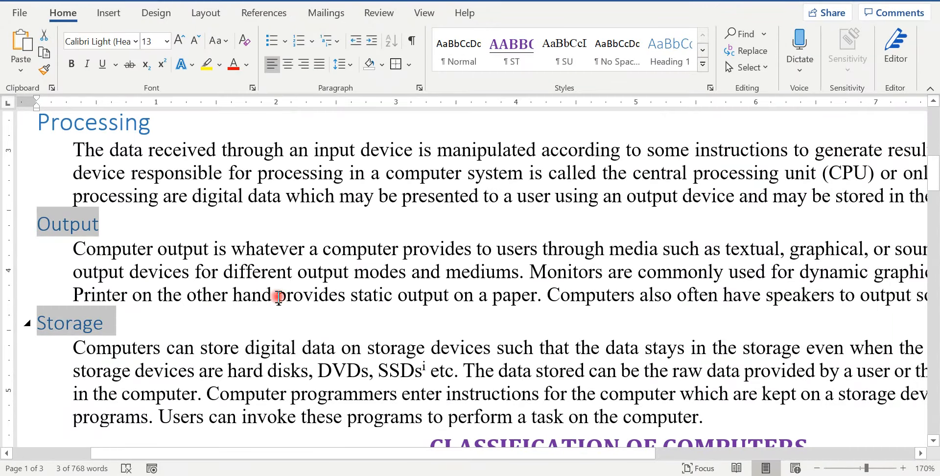
{"action": "scroll", "coordinate": [257, 273], "scroll_direction": "down", "scroll_amount": 12}
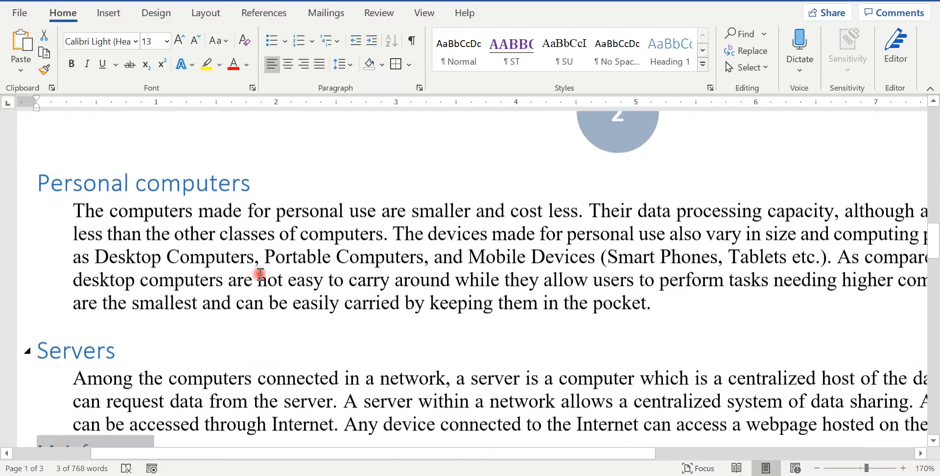
{"action": "scroll", "coordinate": [260, 273], "scroll_direction": "down", "scroll_amount": 3}
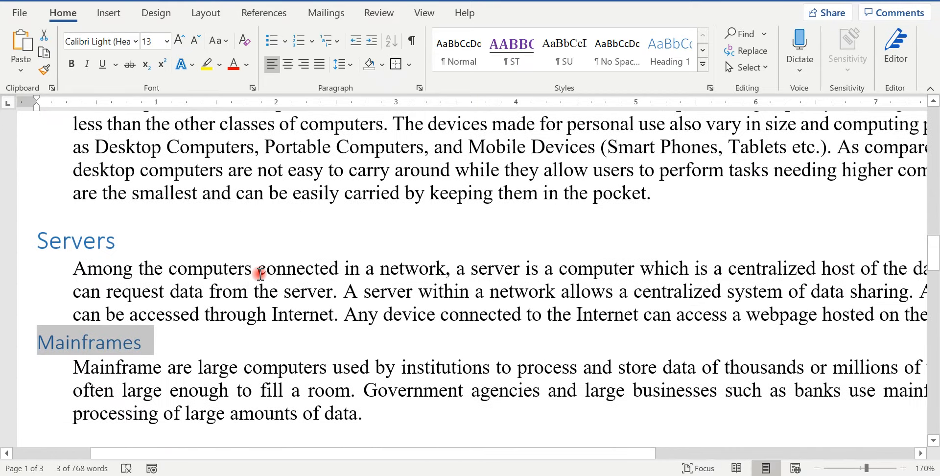
{"action": "left_click", "coordinate": [179, 373]}
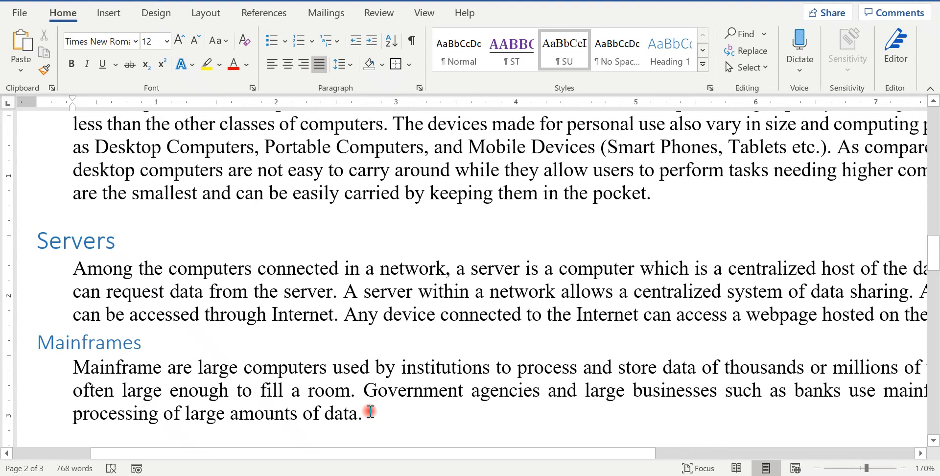
{"action": "key", "text": "alt+Tab"}
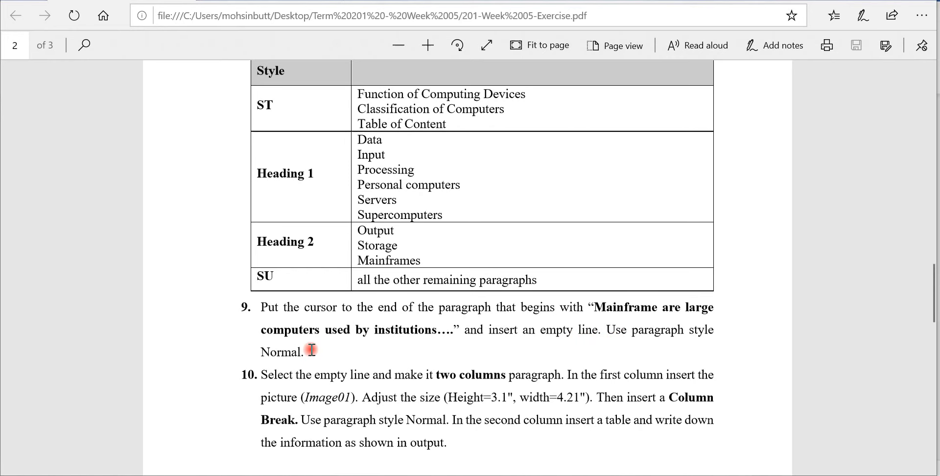
{"action": "key", "text": "alt+Tab"}
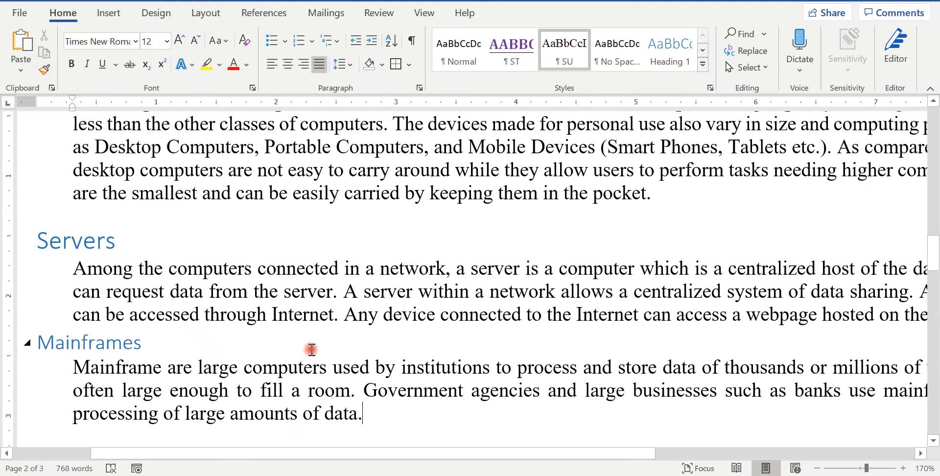
{"action": "key", "text": "Return"}
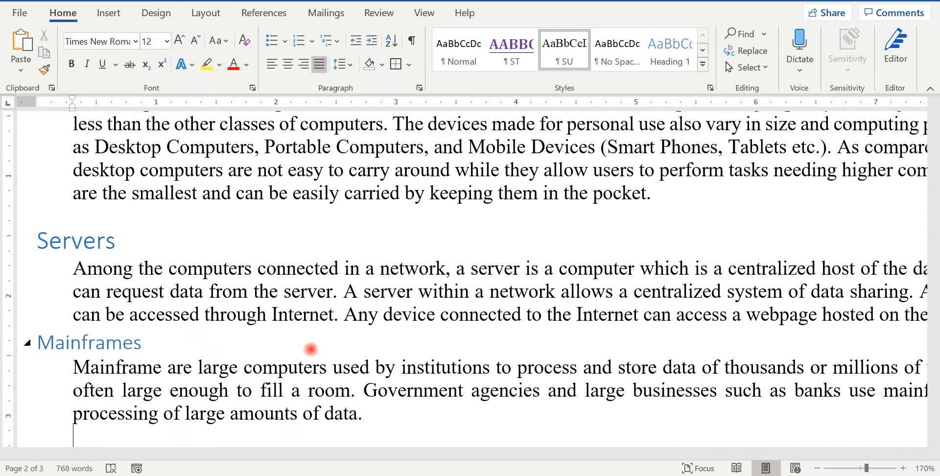
{"action": "scroll", "coordinate": [310, 349], "scroll_direction": "down", "scroll_amount": 3}
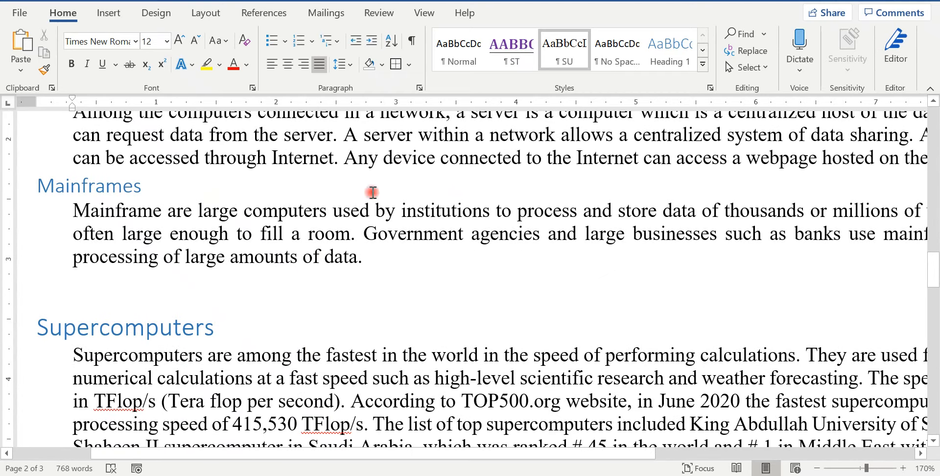
{"action": "left_click", "coordinate": [460, 54]}
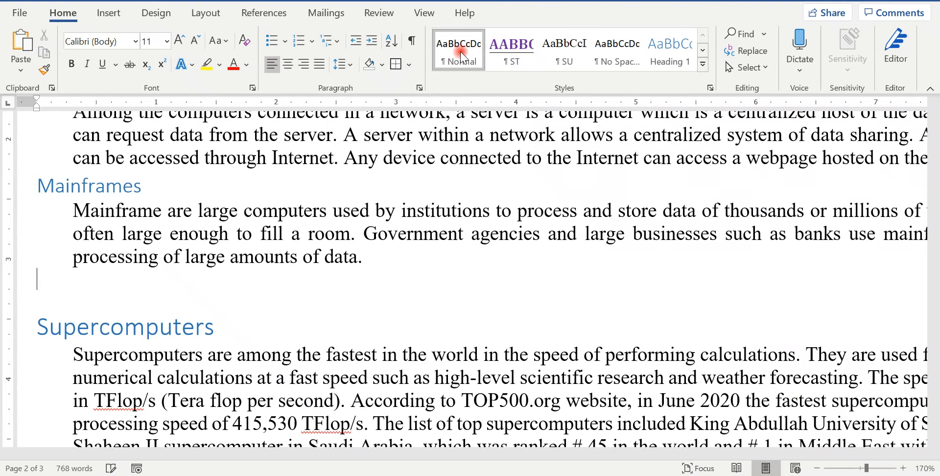
- Check instruction 10 in the exercise PDF, then format the empty line below the Mainframes paragraph in Word as two columns
{"action": "left_click", "coordinate": [40, 282]}
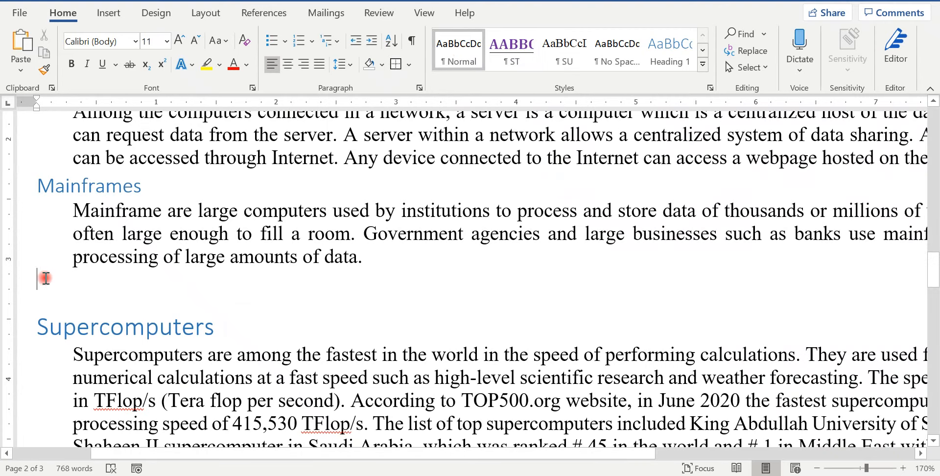
{"action": "key", "text": "alt+Tab"}
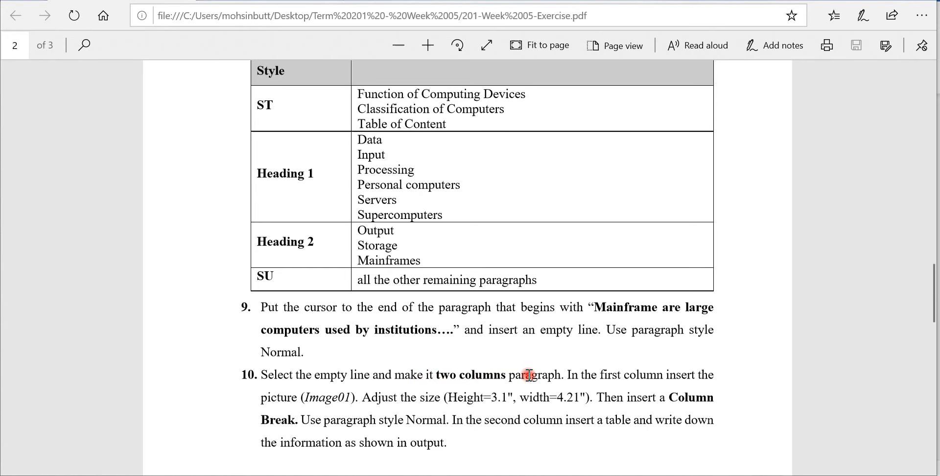
{"action": "key", "text": "alt+Tab"}
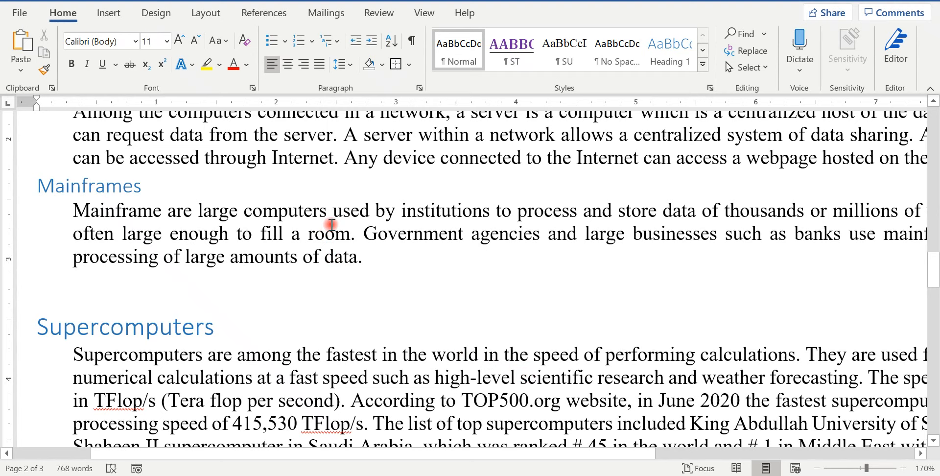
{"action": "left_click", "coordinate": [210, 17]}
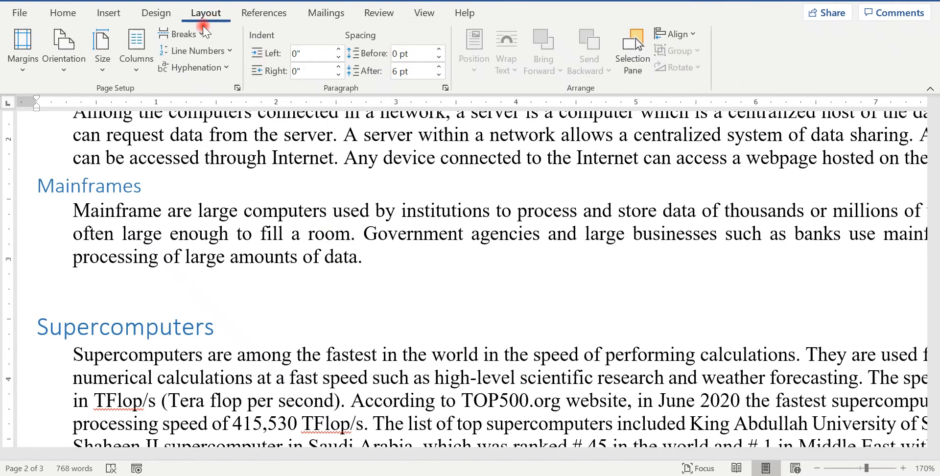
{"action": "left_click", "coordinate": [146, 66]}
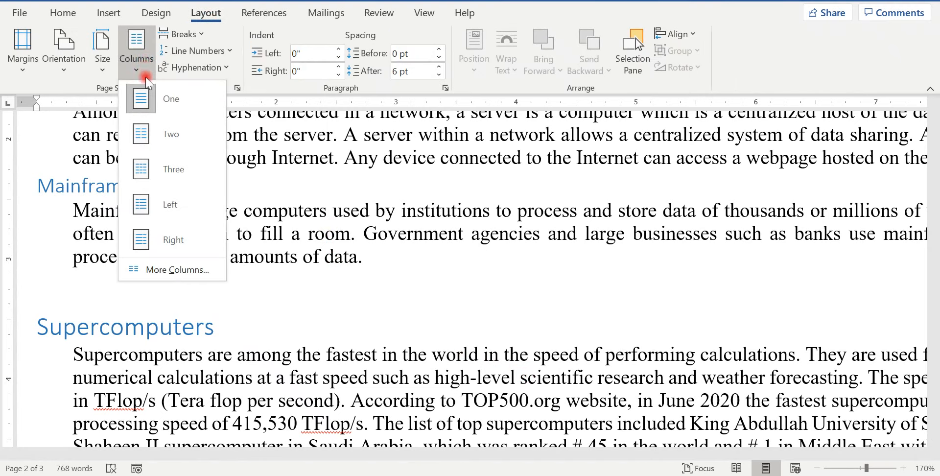
{"action": "left_click", "coordinate": [369, 219]}
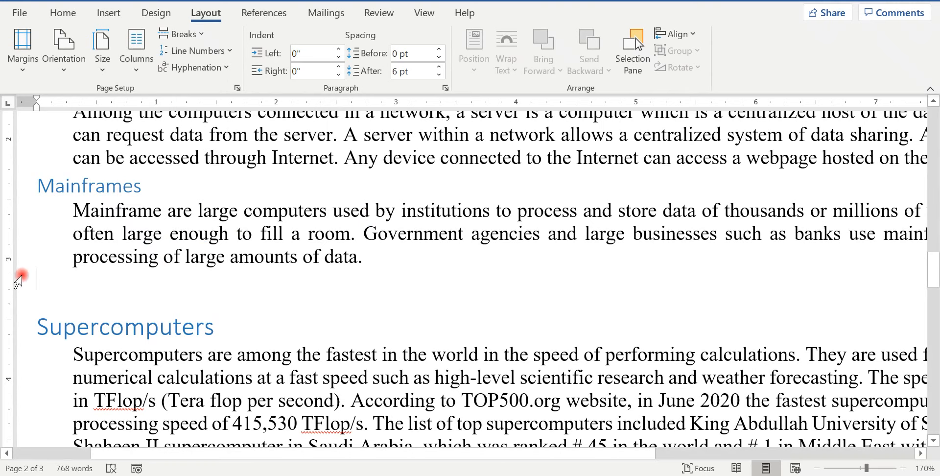
{"action": "mouse_move", "coordinate": [46, 278]}
{"action": "left_mouse_down"}
{"action": "mouse_move", "coordinate": [66, 282]}
{"action": "mouse_move", "coordinate": [33, 283]}
{"action": "left_mouse_up"}
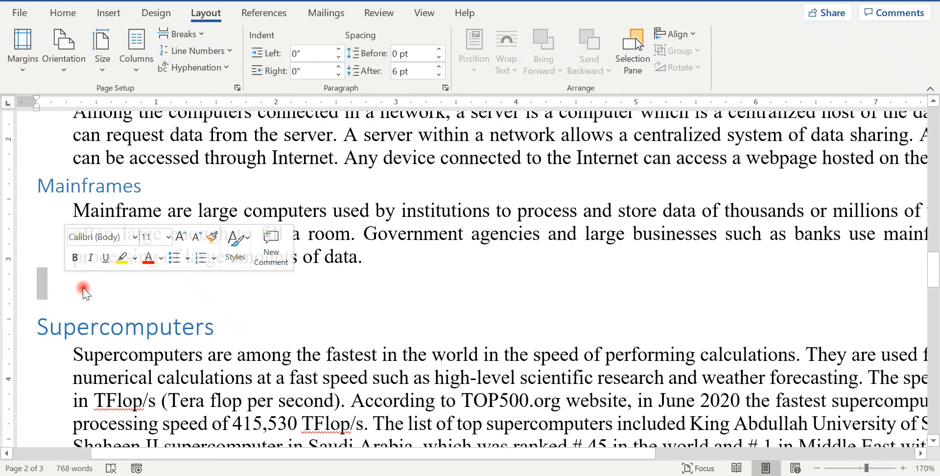
{"action": "left_click", "coordinate": [136, 54]}
{"action": "left_click", "coordinate": [162, 128]}
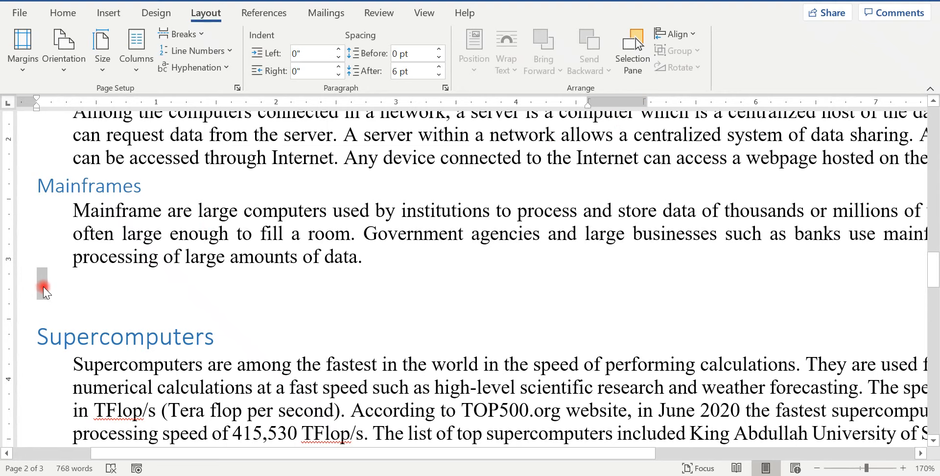
- Following instruction 10 in the exercise PDF, insert image01.jpg from the Desktop folder "Term 201 - Week 05" into the first column
{"action": "key", "text": "alt+Tab"}
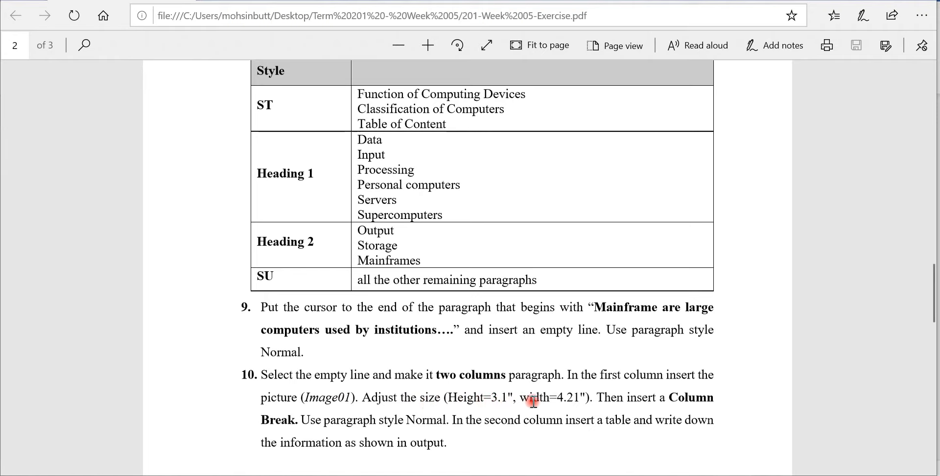
{"action": "key", "text": "alt+Tab"}
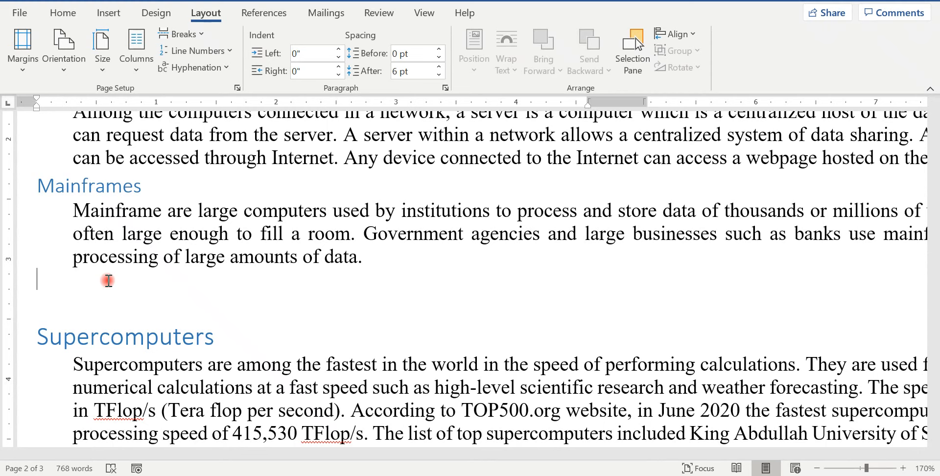
{"action": "left_click", "coordinate": [109, 13]}
{"action": "left_click", "coordinate": [147, 54]}
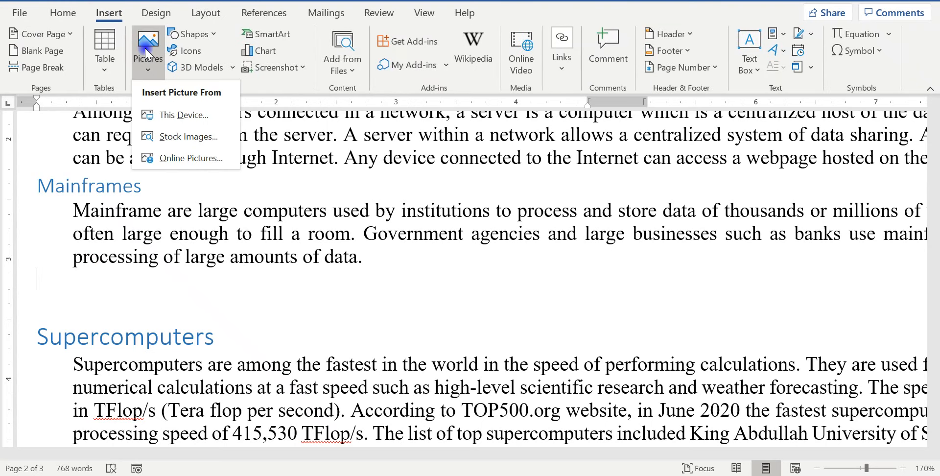
{"action": "left_click", "coordinate": [169, 117]}
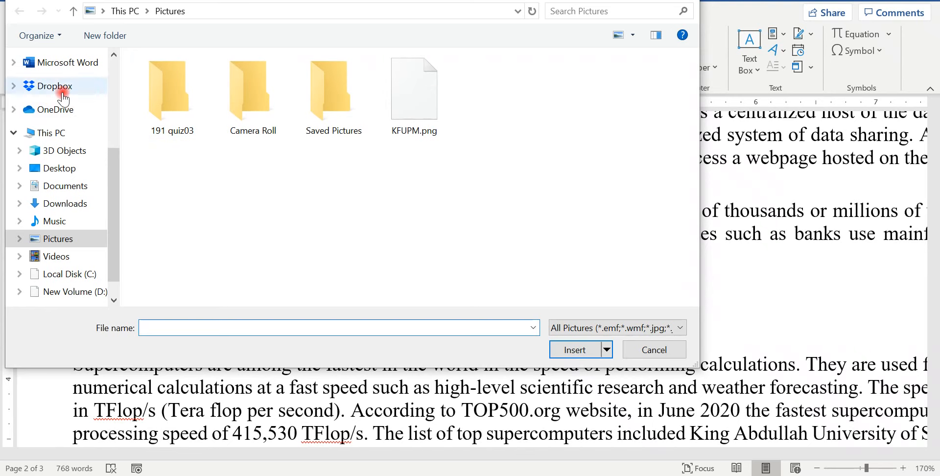
{"action": "left_click", "coordinate": [57, 168]}
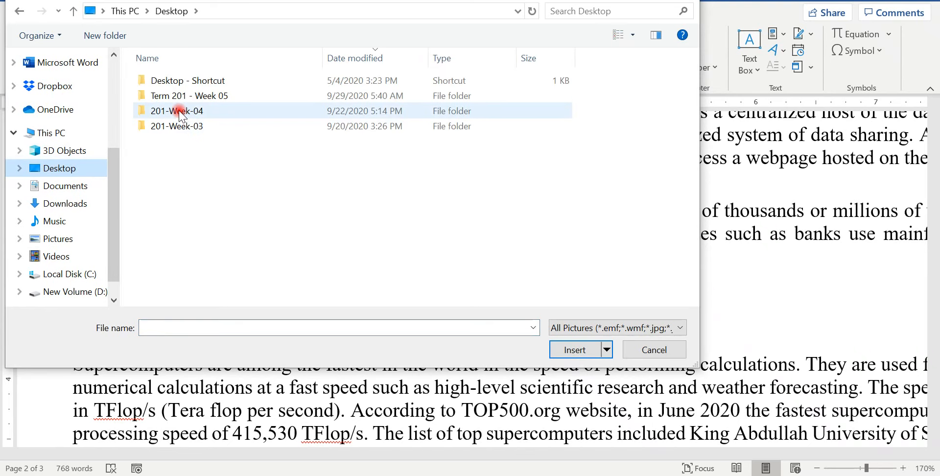
{"action": "double_click", "coordinate": [179, 96]}
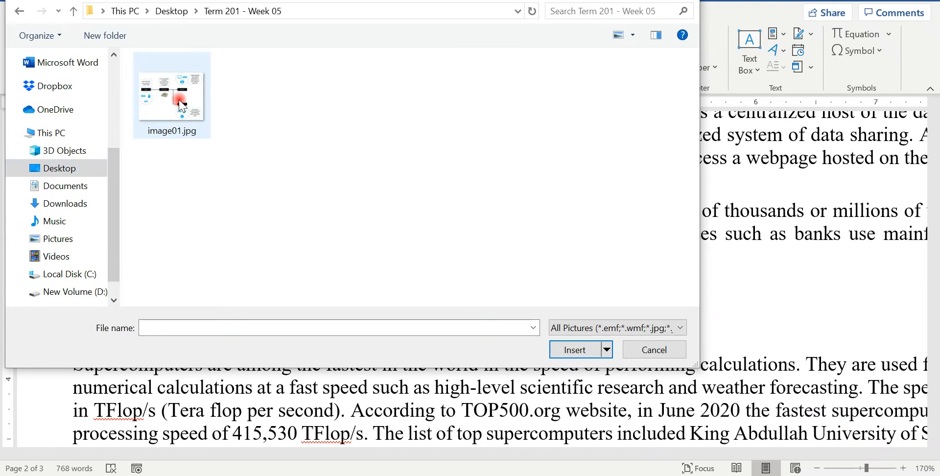
{"action": "double_click", "coordinate": [182, 106]}
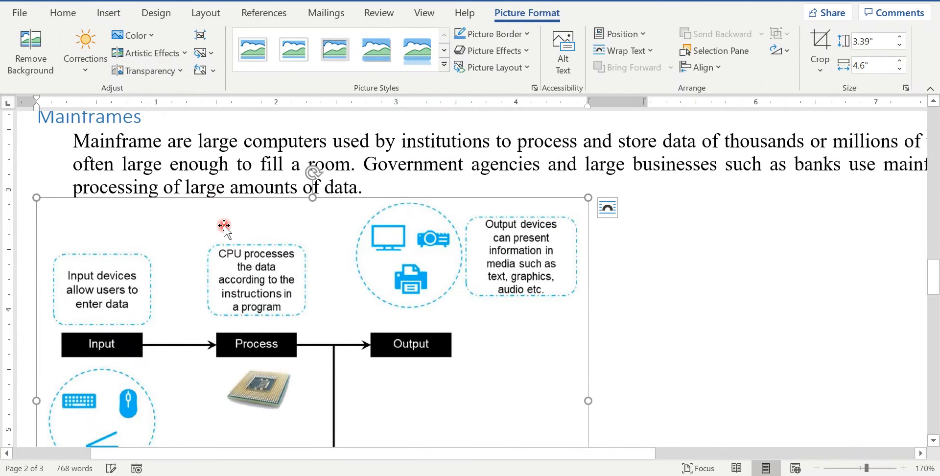
- Check the required picture size in the exercise PDF, unlock the picture's aspect ratio and set its height to 3.1" and width to 4.21"
{"action": "key", "text": "alt+Tab"}
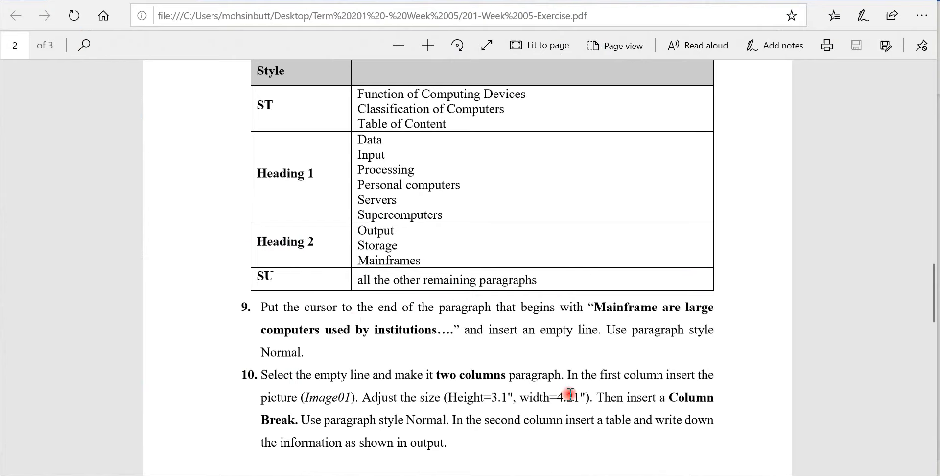
{"action": "key", "text": "alt+Tab"}
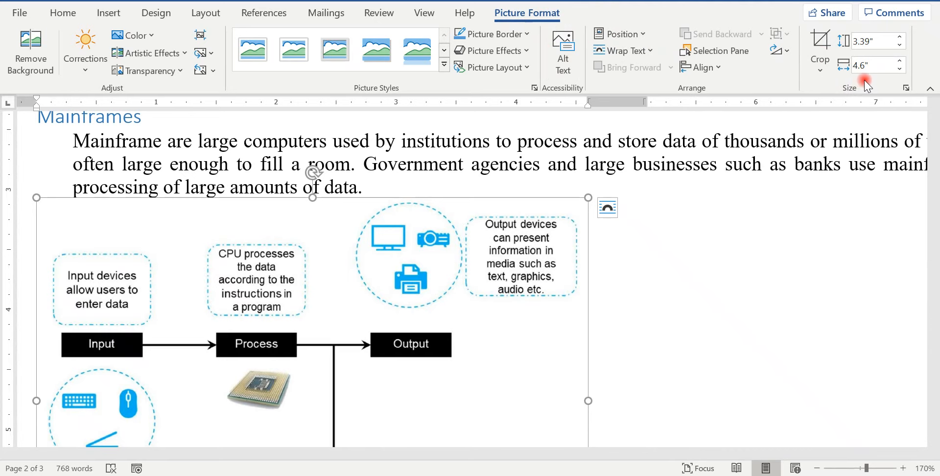
{"action": "left_click", "coordinate": [906, 88]}
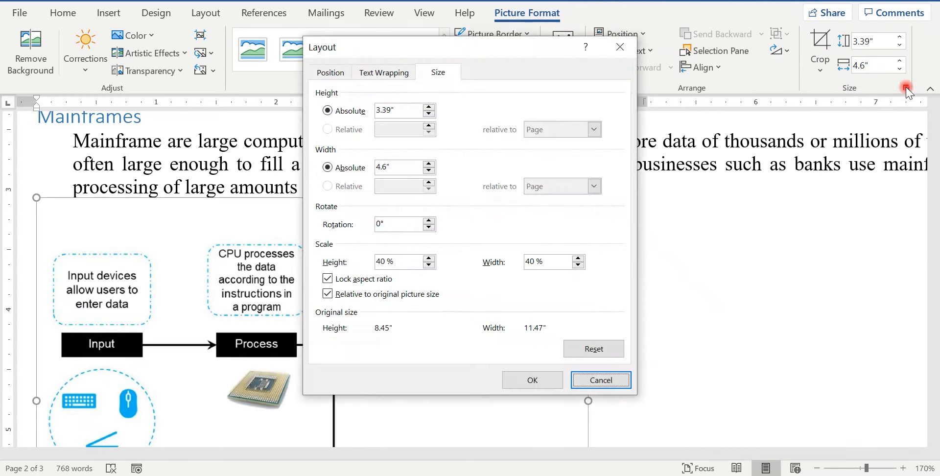
{"action": "left_click", "coordinate": [329, 278]}
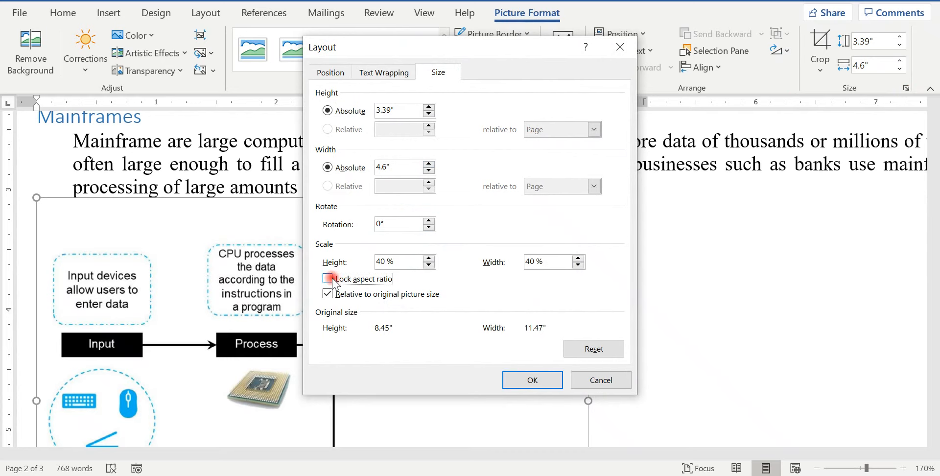
{"action": "left_click_drag", "start_coordinate": [396, 109], "coordinate": [371, 116]}
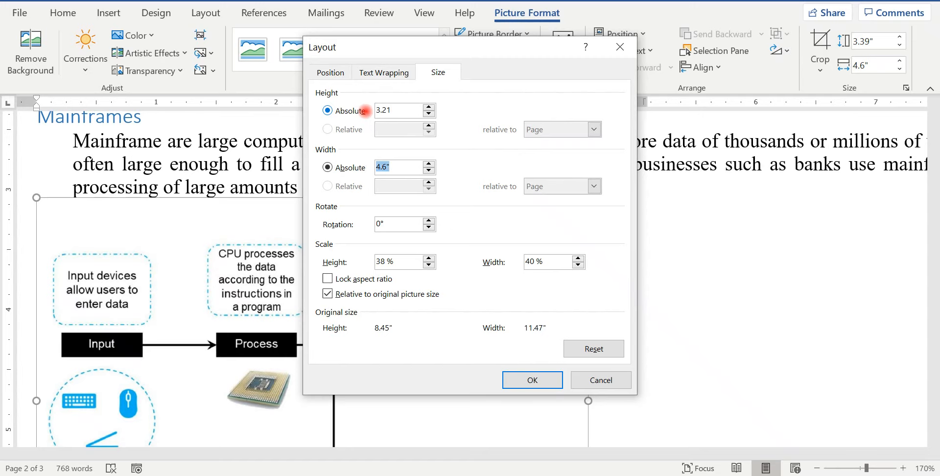
{"action": "type", "text": "3.21"}
{"action": "key", "text": "alt+Tab"}
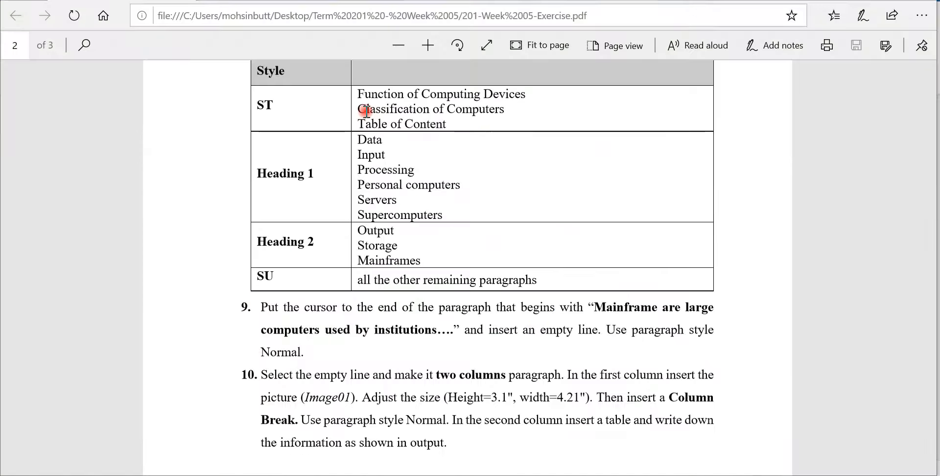
{"action": "key", "text": "alt+Tab"}
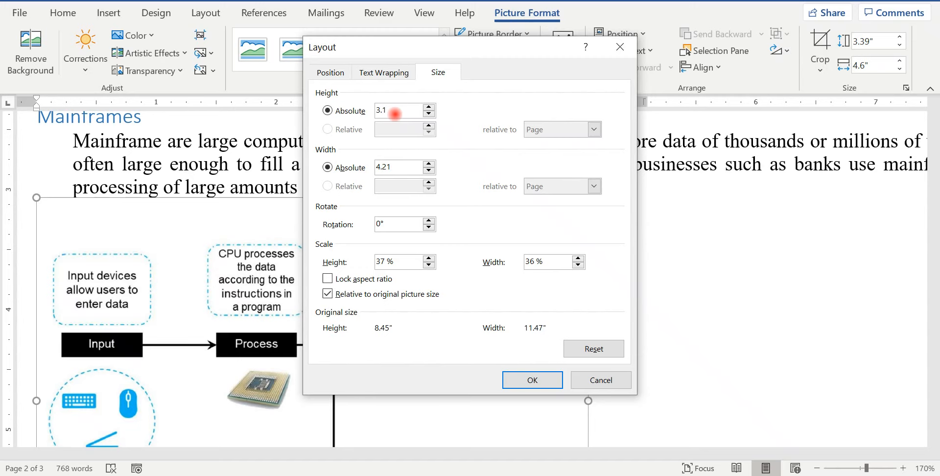
{"action": "left_click", "coordinate": [528, 384]}
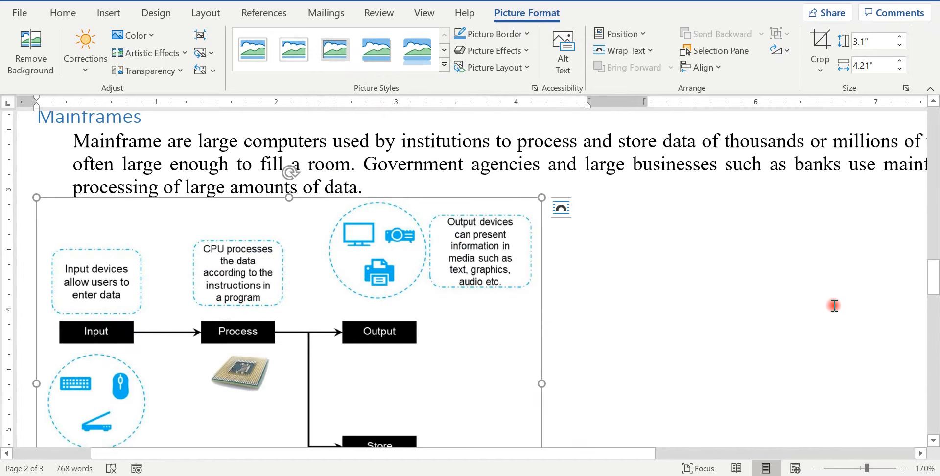
- Place the cursor just after the picture in the first column and apply the Normal paragraph style
{"action": "left_click_drag", "start_coordinate": [932, 273], "coordinate": [932, 300]}
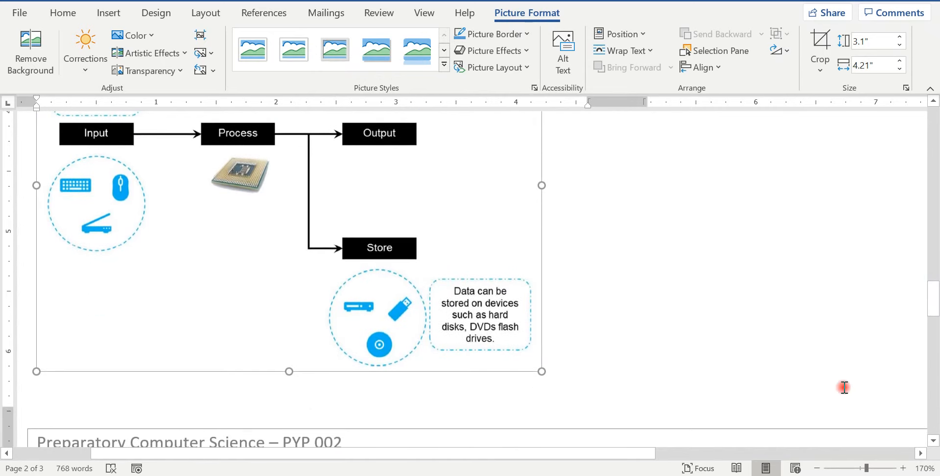
{"action": "left_click", "coordinate": [817, 468]}
{"action": "left_click", "coordinate": [816, 468]}
{"action": "left_click", "coordinate": [816, 468]}
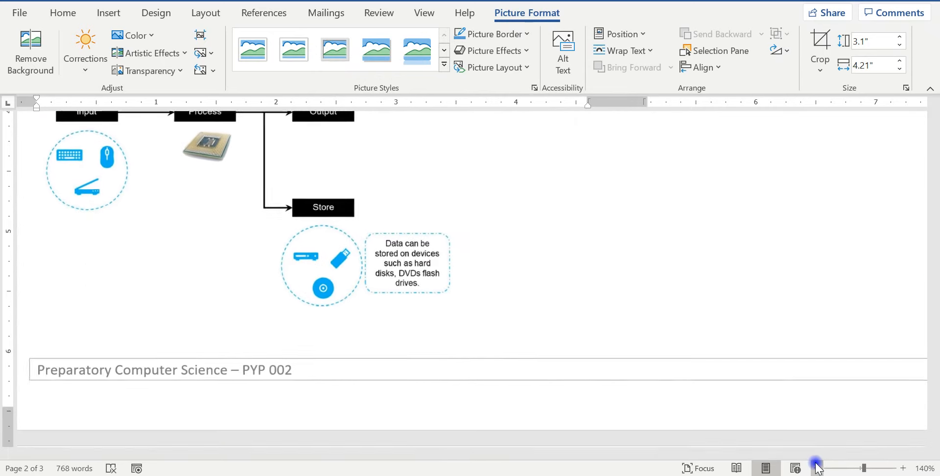
{"action": "left_click", "coordinate": [817, 468]}
{"action": "left_click", "coordinate": [817, 468]}
{"action": "left_click_drag", "start_coordinate": [935, 331], "coordinate": [933, 312]}
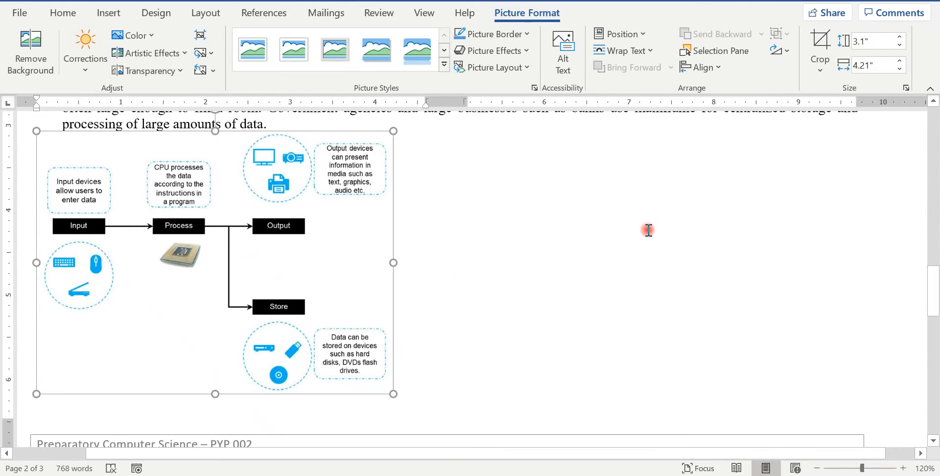
{"action": "left_click", "coordinate": [66, 12]}
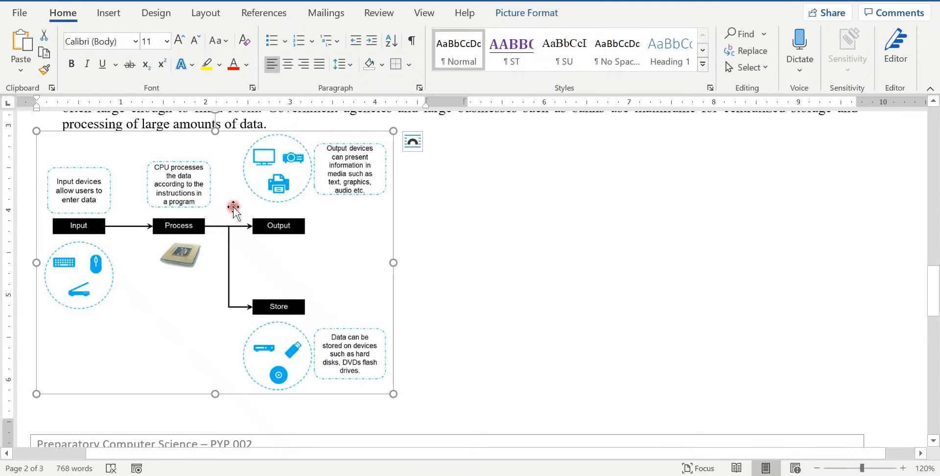
{"action": "left_click", "coordinate": [404, 367]}
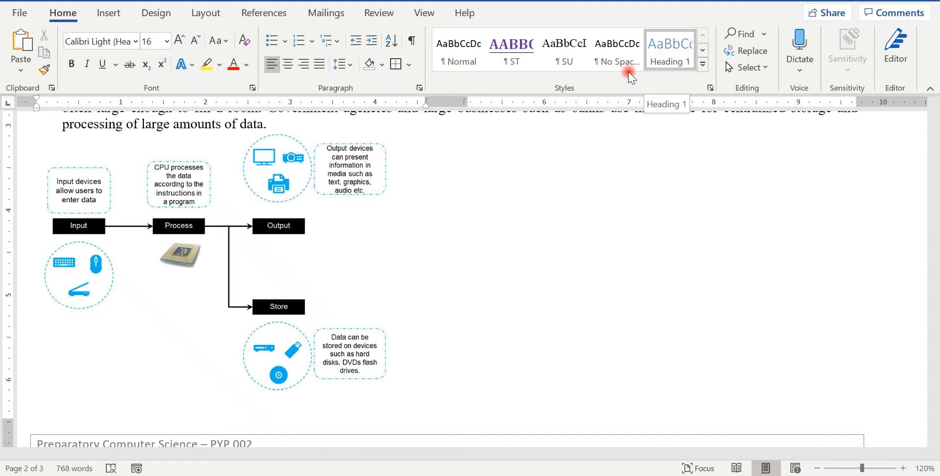
{"action": "left_click", "coordinate": [460, 59]}
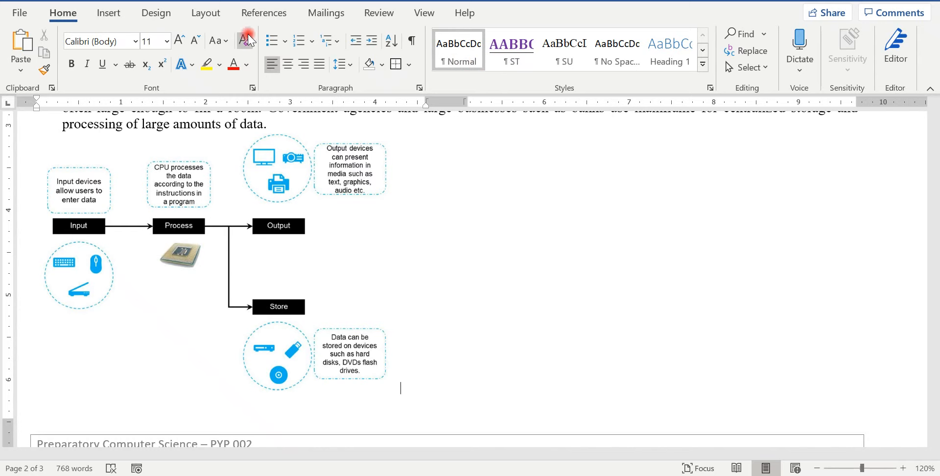
- Insert a column break after the picture
{"action": "left_click", "coordinate": [210, 15]}
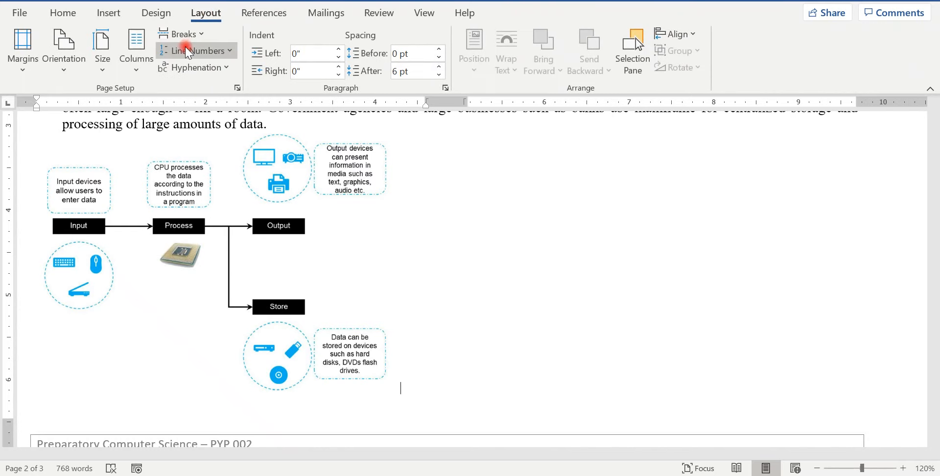
{"action": "left_click", "coordinate": [182, 34]}
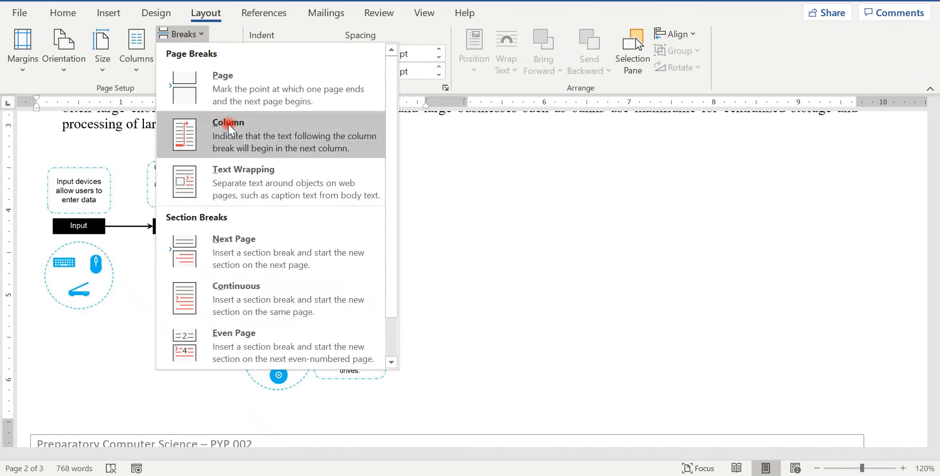
{"action": "left_click", "coordinate": [229, 129]}
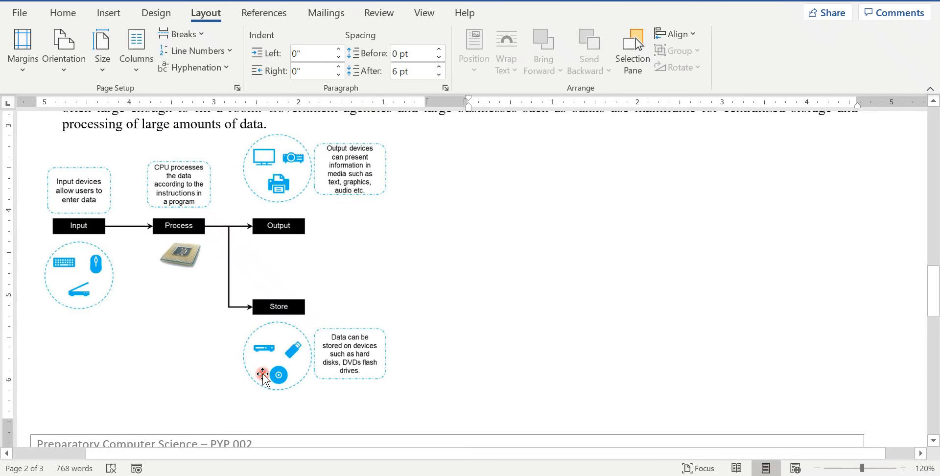
- Check instruction 10 in the exercise PDF and switch to the output PDF for the second column's expected content
{"action": "key", "text": "alt+Tab"}
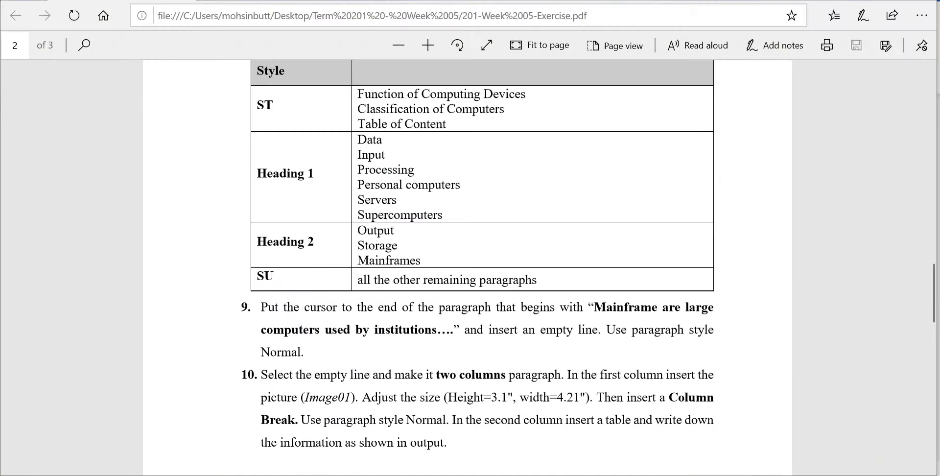
{"action": "key", "text": "alt+Tab"}
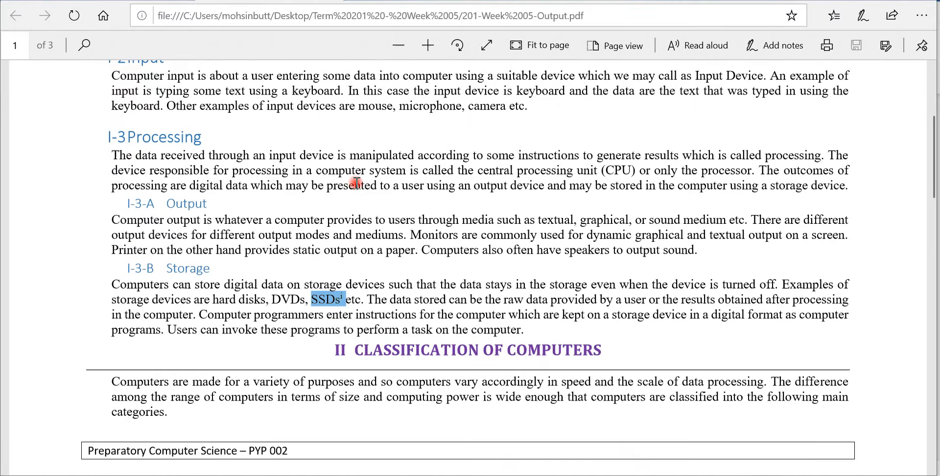
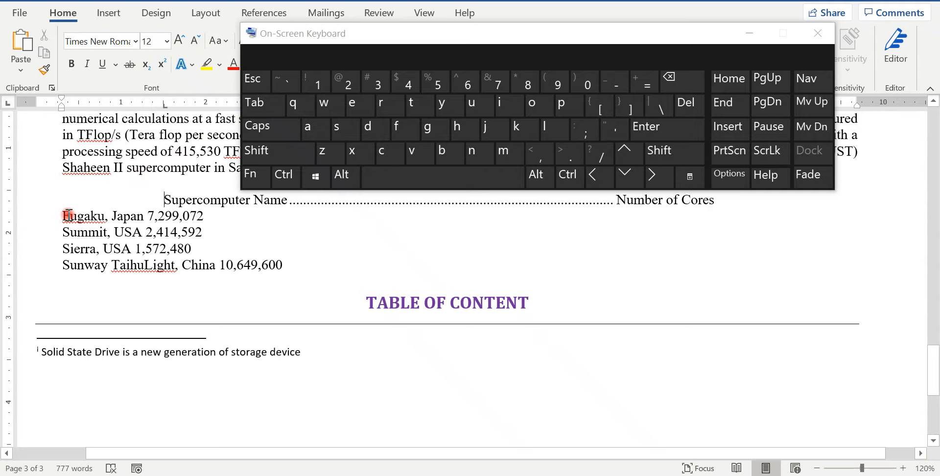
- Indent the Fugaku, Summit, Sierra and Sunway TaihuLight lines to the 1.5-inch left tab stop with a leading tab
{"action": "left_click", "coordinate": [252, 101]}
{"action": "left_click", "coordinate": [66, 232]}
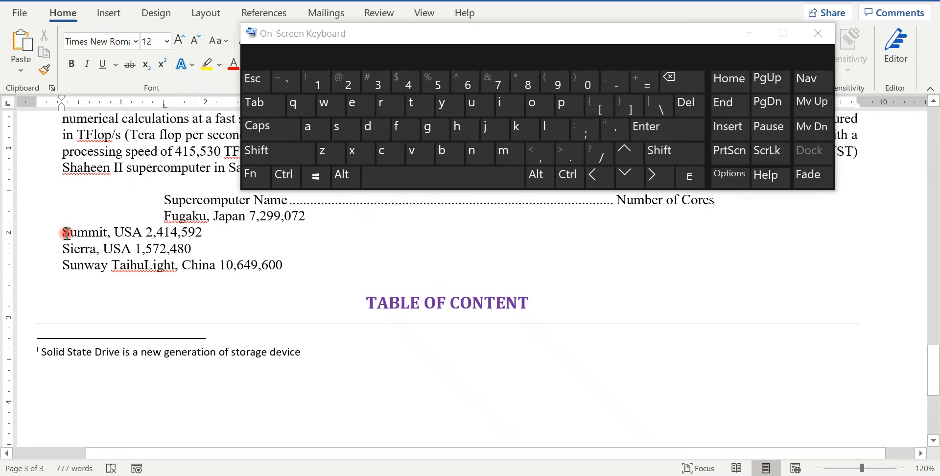
{"action": "left_click", "coordinate": [252, 102]}
{"action": "left_click", "coordinate": [60, 248]}
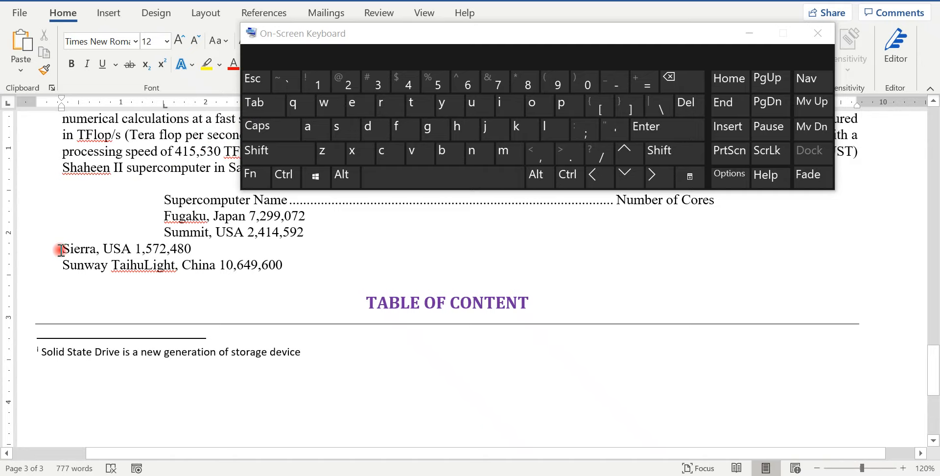
{"action": "left_click", "coordinate": [249, 102]}
{"action": "left_click", "coordinate": [64, 274]}
{"action": "left_click", "coordinate": [62, 265]}
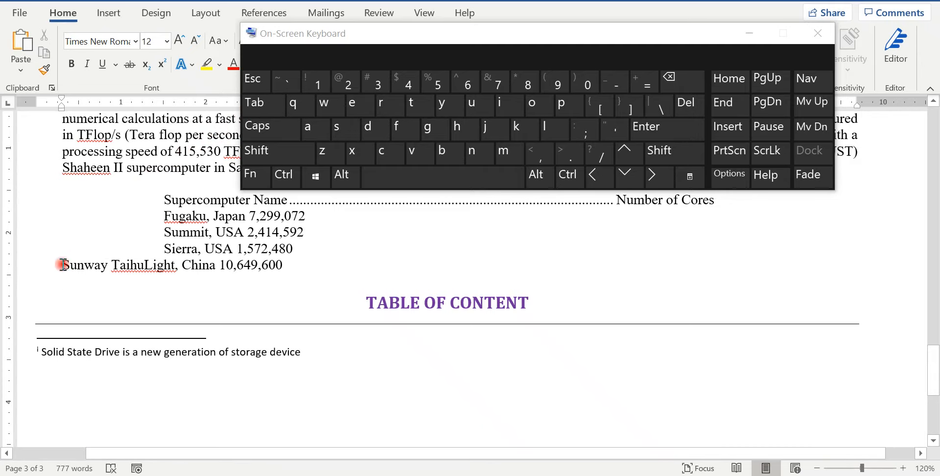
{"action": "left_click", "coordinate": [269, 101]}
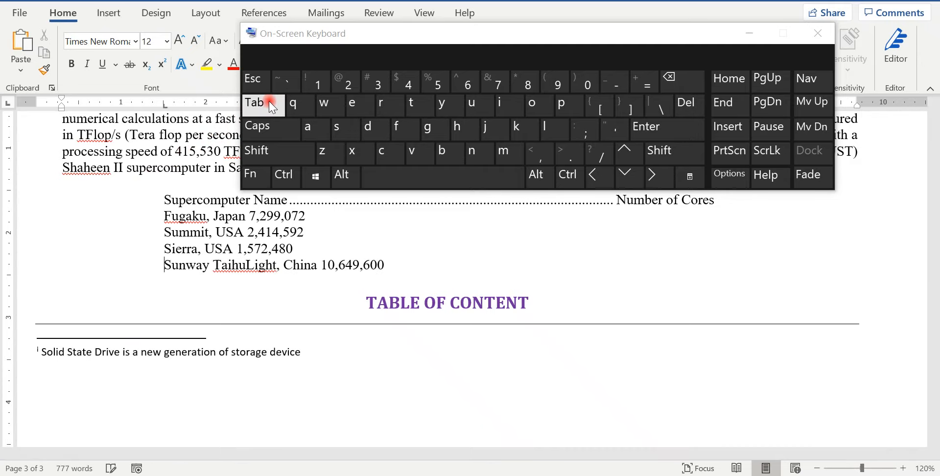
- Insert a tab before the core count in each of the four supercomputer lines, aligning it at the dotted-leader right tab, and close the on-screen keyboard
{"action": "left_click", "coordinate": [252, 215]}
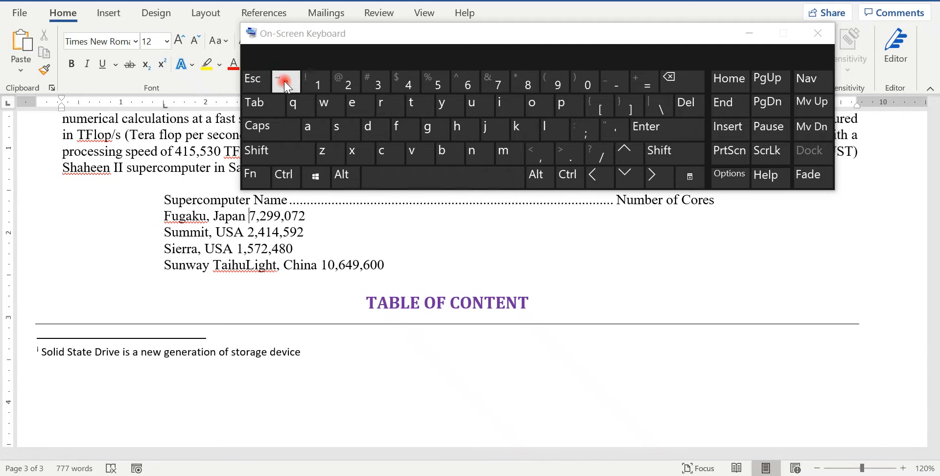
{"action": "left_click", "coordinate": [255, 104]}
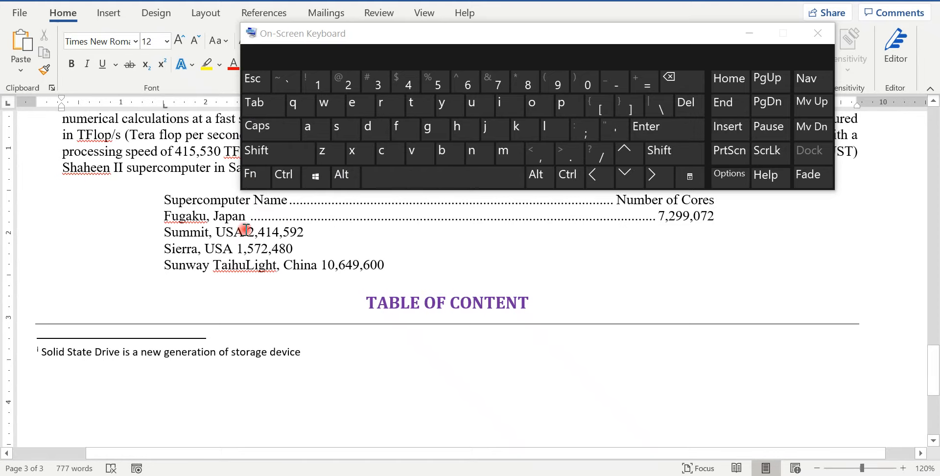
{"action": "left_click", "coordinate": [255, 104]}
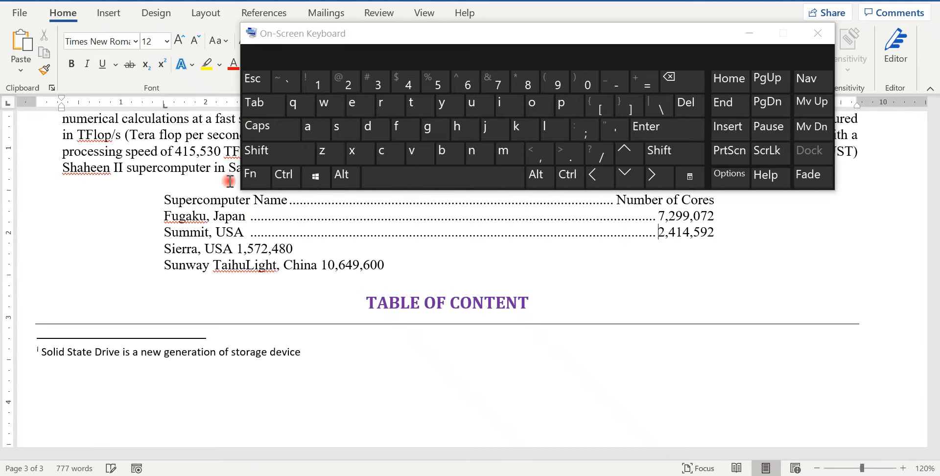
{"action": "left_click", "coordinate": [238, 249]}
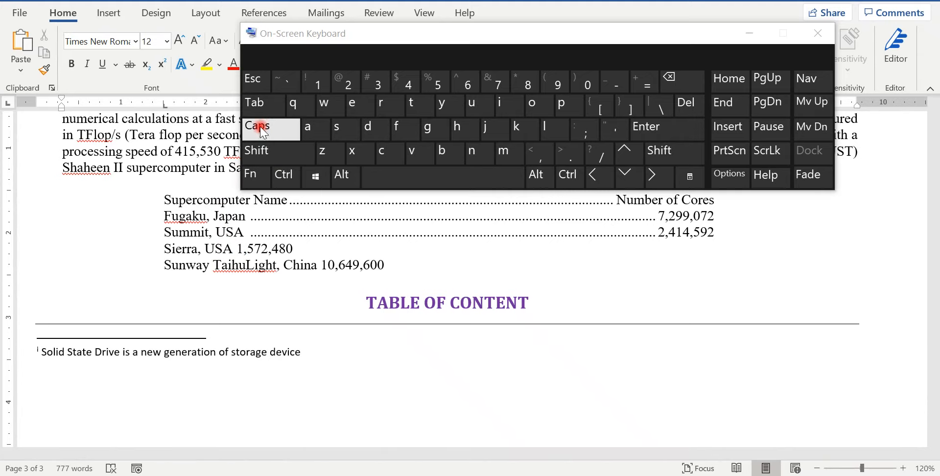
{"action": "left_click", "coordinate": [256, 104]}
{"action": "left_click", "coordinate": [325, 265]}
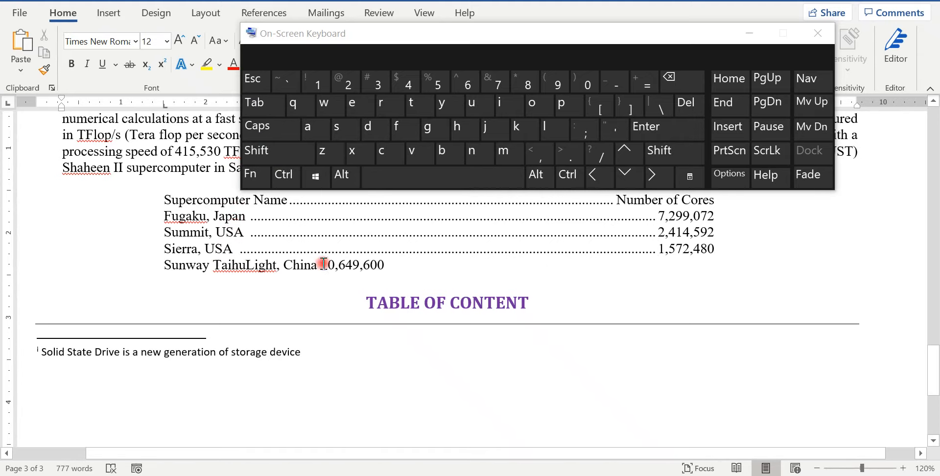
{"action": "left_click", "coordinate": [262, 110]}
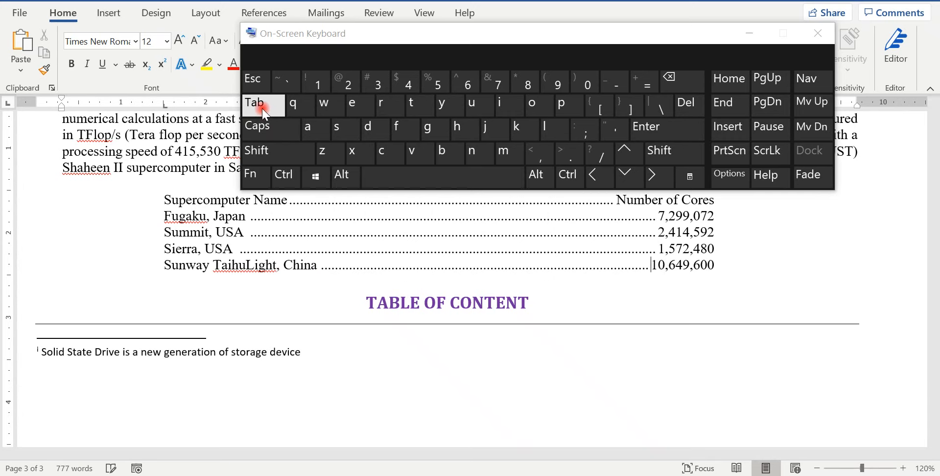
{"action": "left_click", "coordinate": [817, 33]}
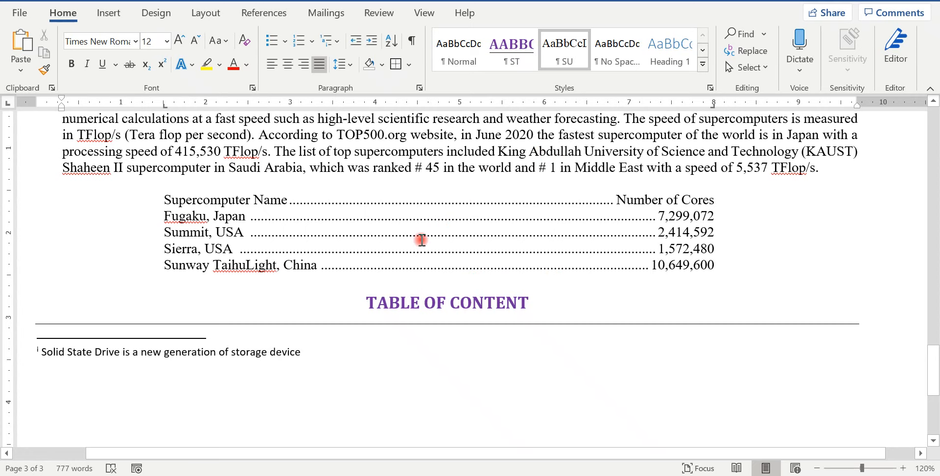
- Read instruction 12 in the exercise PDF about creating a list style and linking its levels, and return to the Word document
{"action": "key", "text": "alt+Tab"}
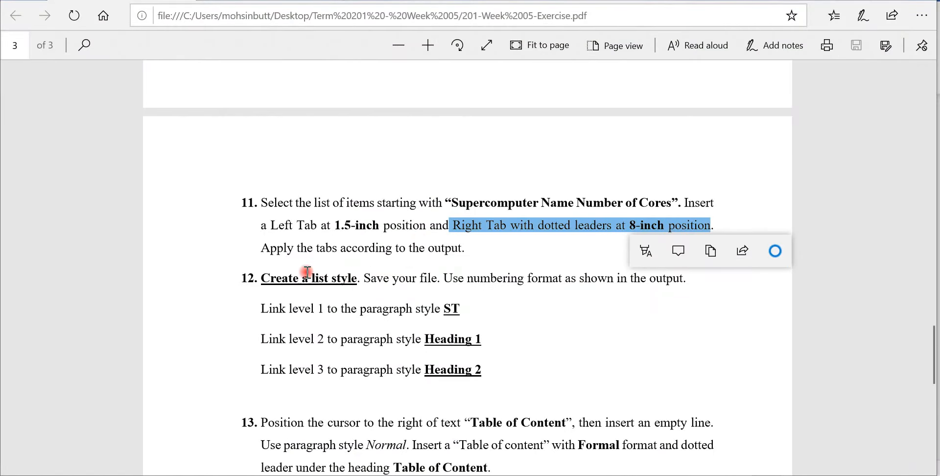
{"action": "scroll", "coordinate": [304, 274], "scroll_direction": "down", "scroll_amount": 1}
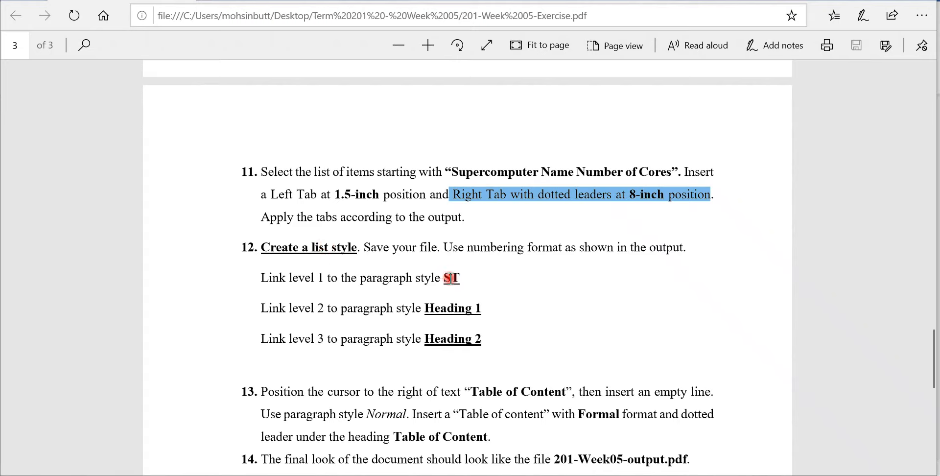
{"action": "left_click_drag", "start_coordinate": [486, 338], "coordinate": [279, 281]}
{"action": "left_click", "coordinate": [283, 291]}
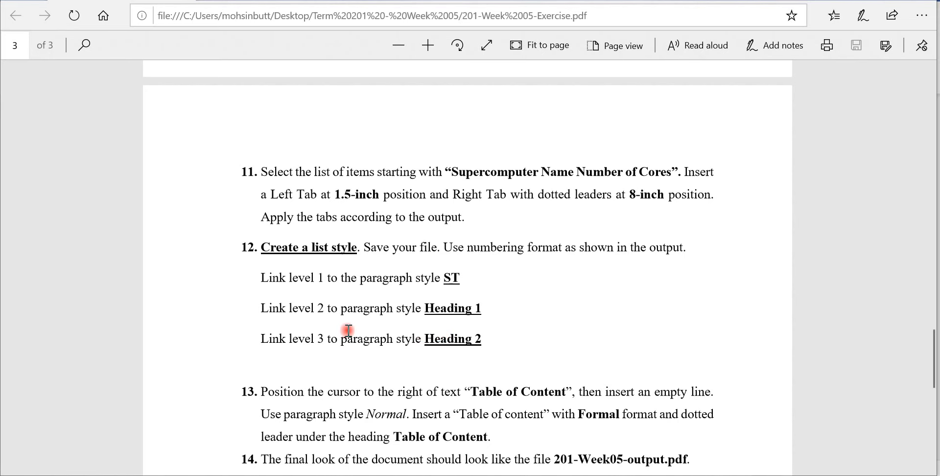
{"action": "key", "text": "alt+Tab"}
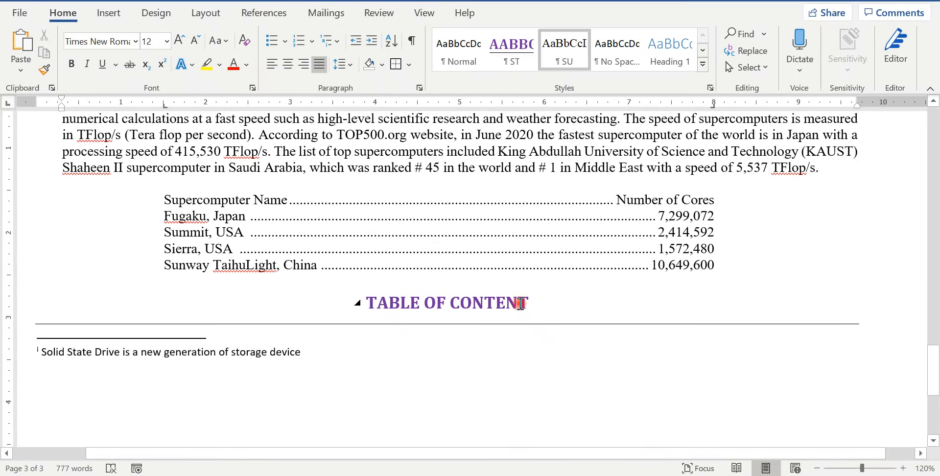
- From the end of the Table of Content heading, start defining a new list style and open its full multilevel numbering options
{"action": "left_click", "coordinate": [537, 304]}
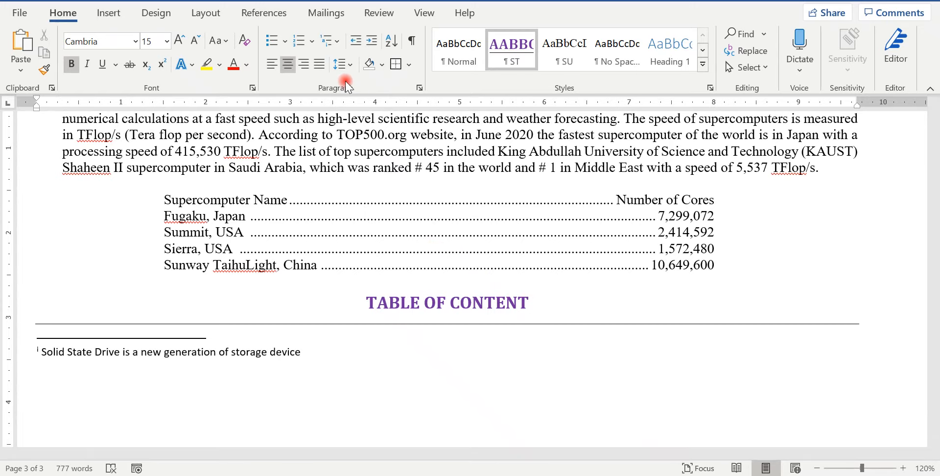
{"action": "left_click", "coordinate": [332, 40]}
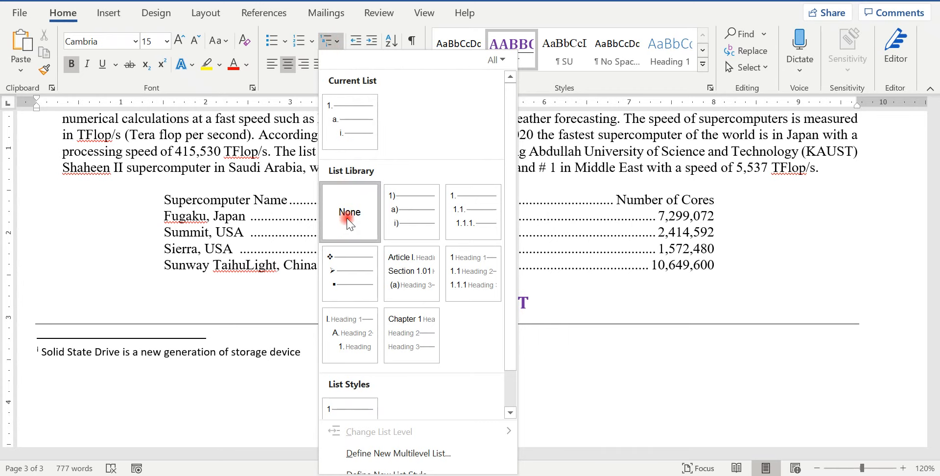
{"action": "left_click", "coordinate": [367, 471]}
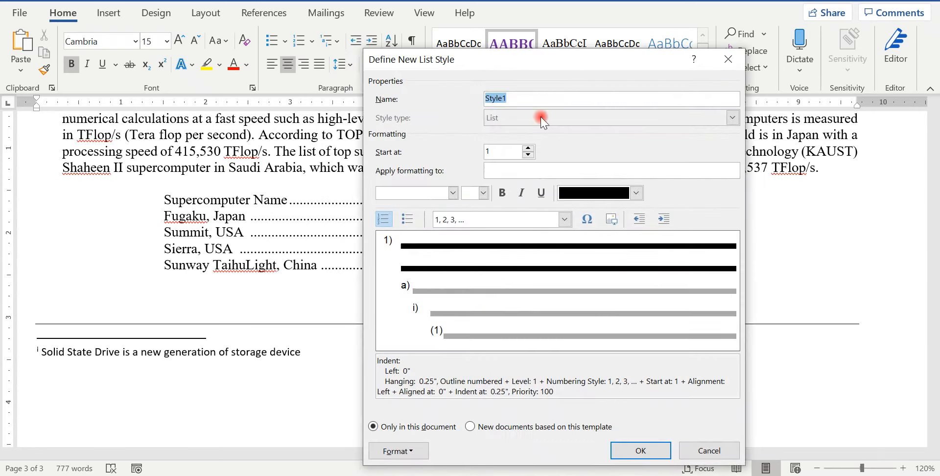
{"action": "left_click", "coordinate": [411, 450]}
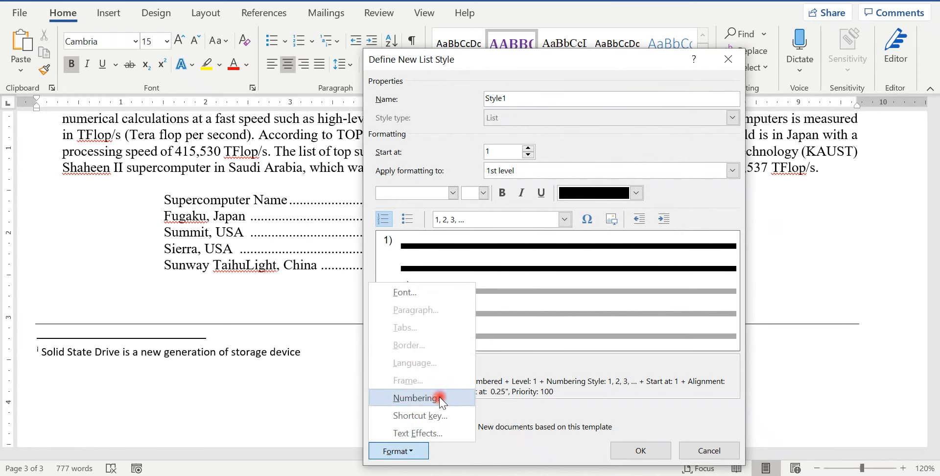
{"action": "left_click", "coordinate": [439, 397]}
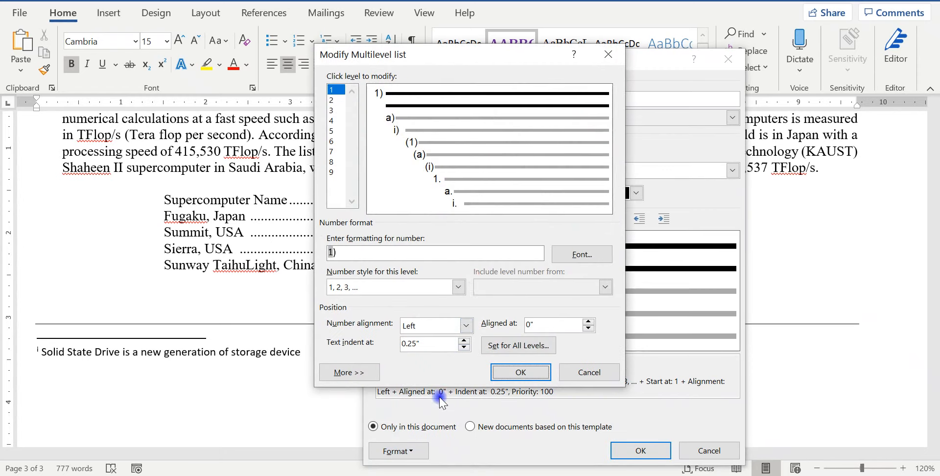
{"action": "left_click", "coordinate": [350, 372]}
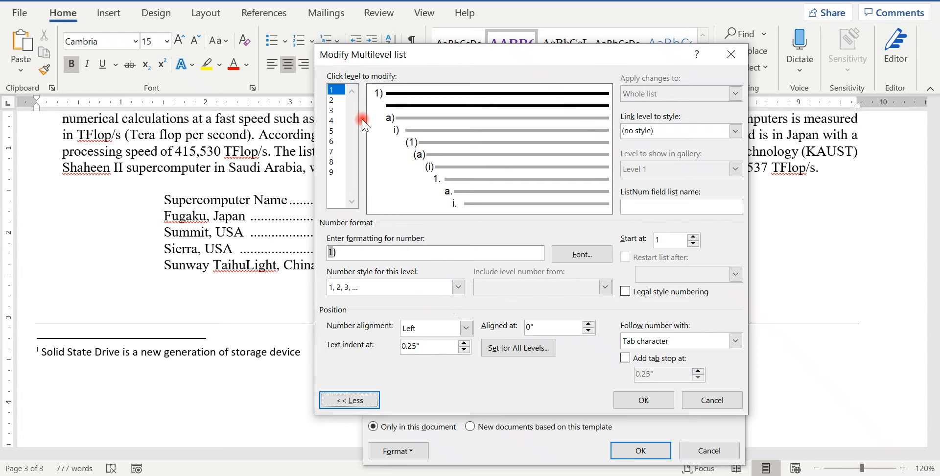
- Link level 1 of the multilevel list to the paragraph style ST
{"action": "left_click", "coordinate": [332, 100]}
{"action": "left_click", "coordinate": [335, 108]}
{"action": "left_click", "coordinate": [331, 90]}
{"action": "left_click", "coordinate": [332, 100]}
{"action": "left_click", "coordinate": [336, 110]}
{"action": "left_click", "coordinate": [337, 91]}
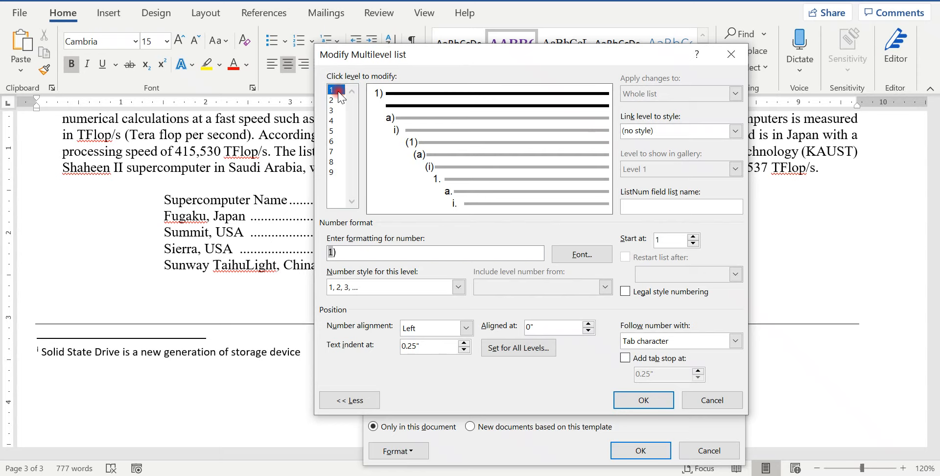
{"action": "left_click", "coordinate": [735, 131]}
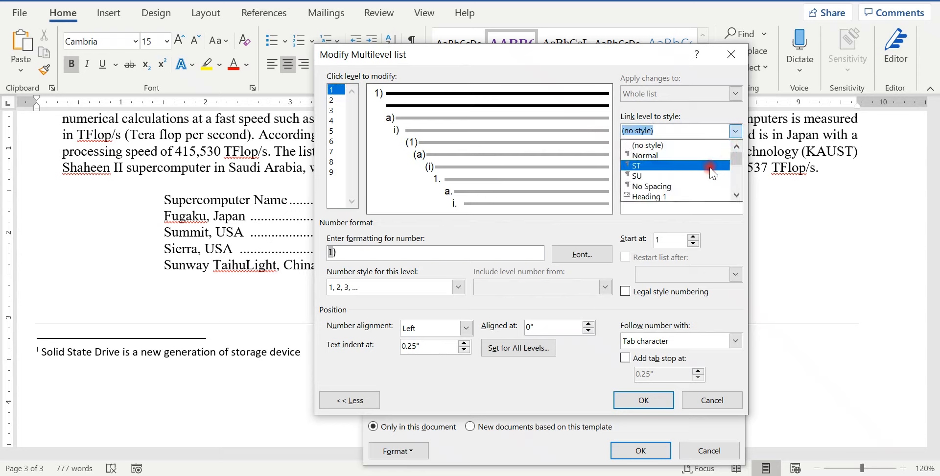
{"action": "left_click", "coordinate": [712, 169]}
- Link level 2 of the multilevel list to Heading 1 and level 3 to Heading 2
{"action": "left_click", "coordinate": [337, 100]}
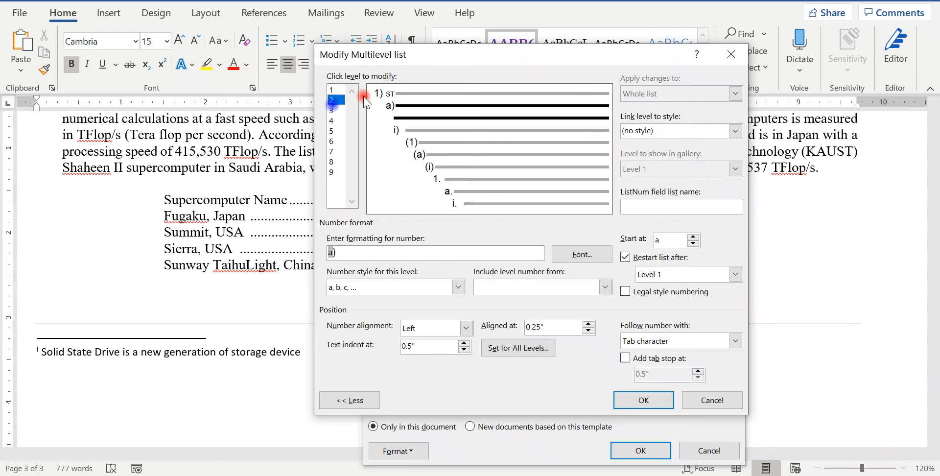
{"action": "left_click", "coordinate": [736, 131]}
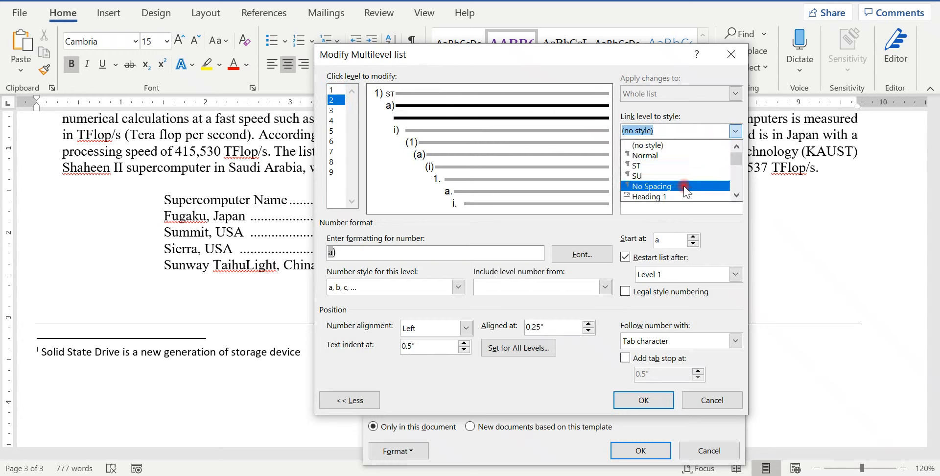
{"action": "left_click", "coordinate": [685, 197]}
{"action": "left_click", "coordinate": [336, 110]}
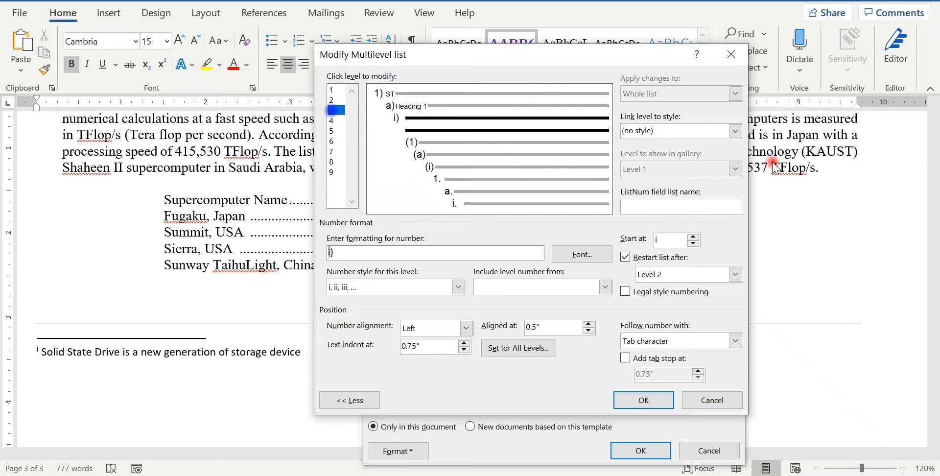
{"action": "left_click", "coordinate": [736, 131]}
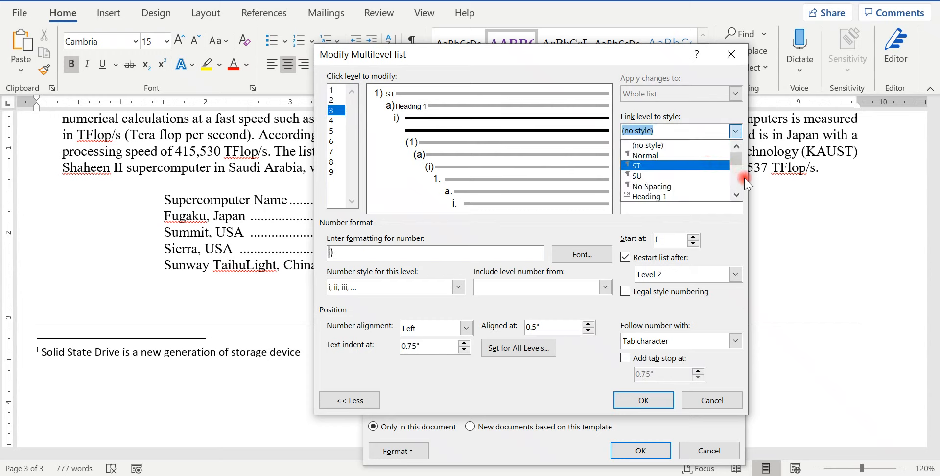
{"action": "left_click", "coordinate": [736, 195]}
{"action": "left_click", "coordinate": [651, 197]}
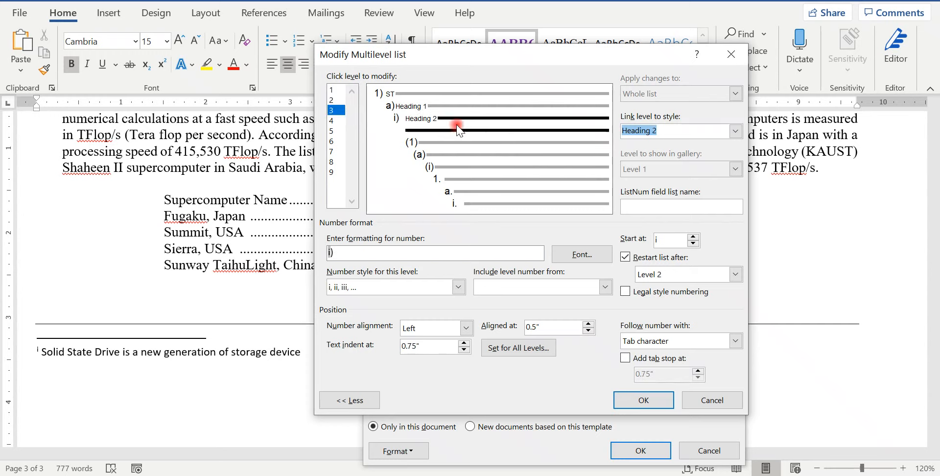
- Select list level 1 and check the required heading numbering format on page 1 of the output PDF
{"action": "left_click", "coordinate": [336, 90]}
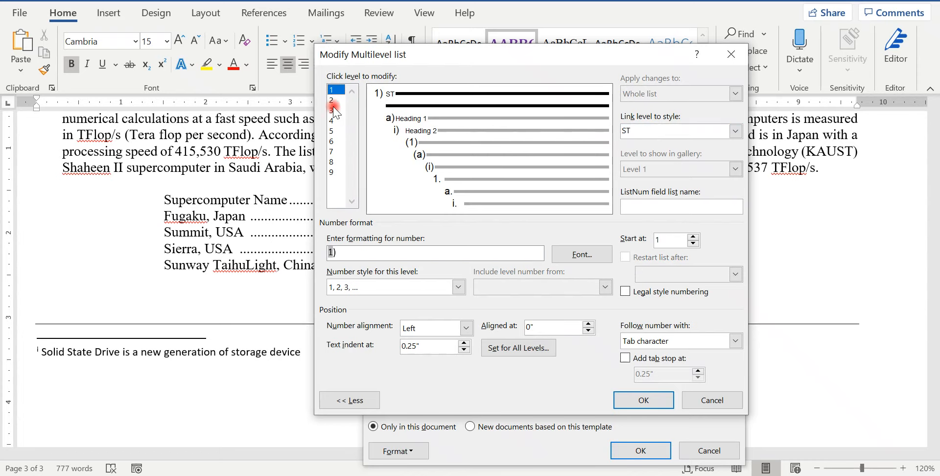
{"action": "left_click", "coordinate": [399, 471]}
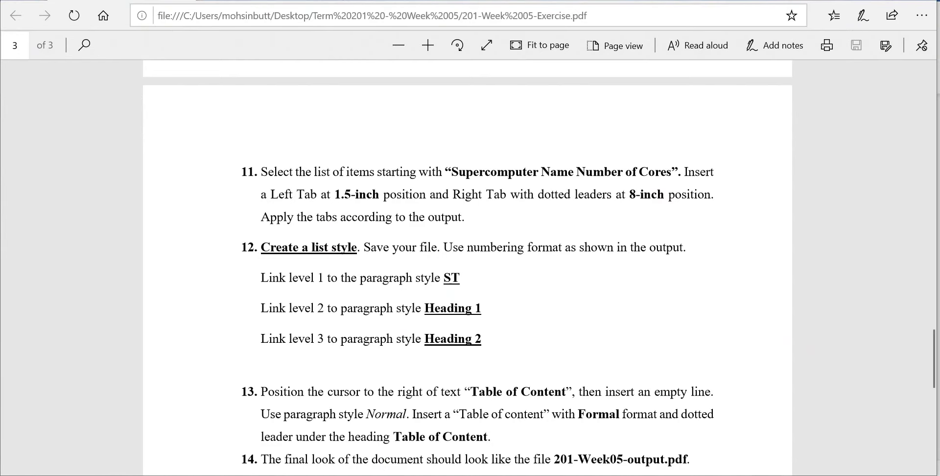
{"action": "key", "text": "ctrl+Tab"}
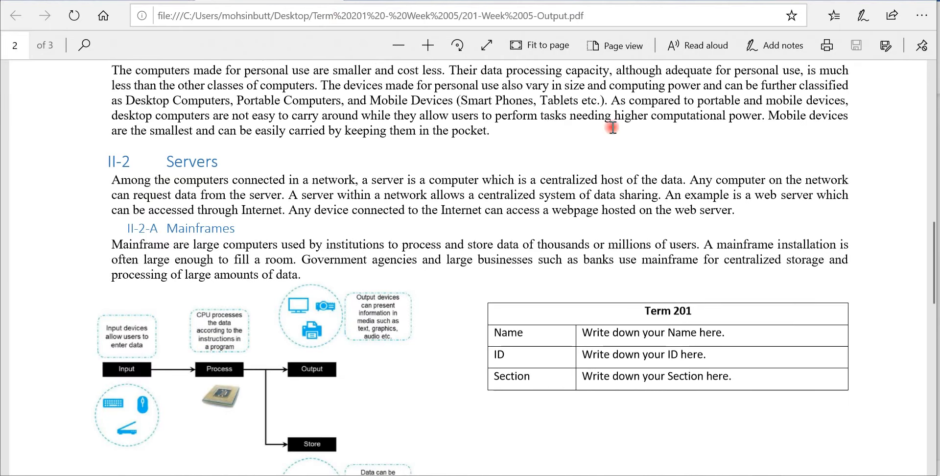
{"action": "left_click_drag", "start_coordinate": [932, 262], "coordinate": [923, 103]}
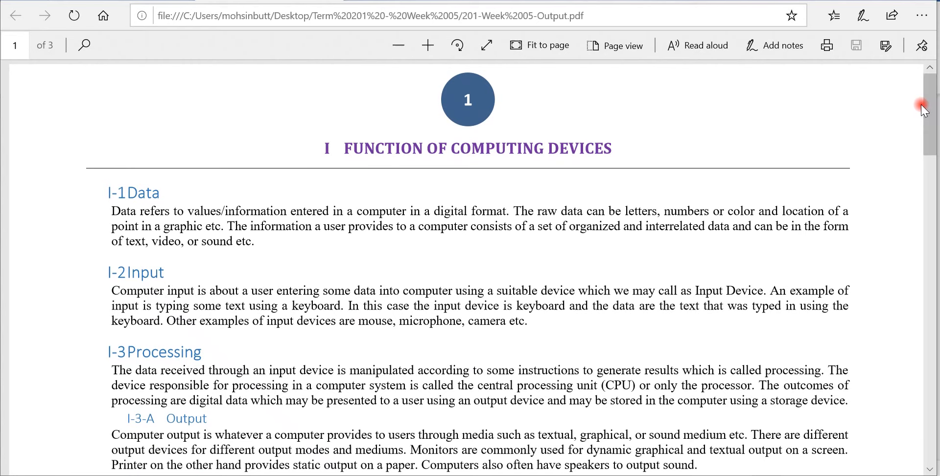
- Clear the level 1 number format and set its number style to I, II, III
{"action": "left_click_drag", "start_coordinate": [934, 148], "coordinate": [918, 392]}
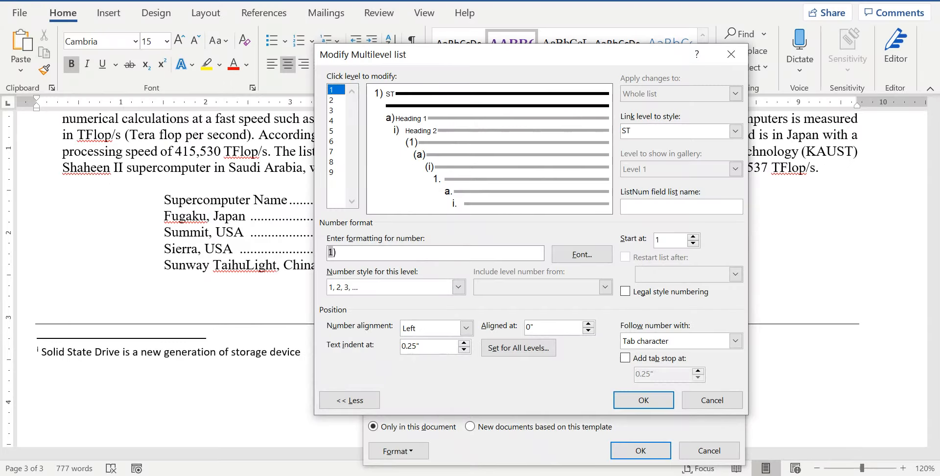
{"action": "left_click_drag", "start_coordinate": [399, 257], "coordinate": [303, 257]}
{"action": "key", "text": "Delete"}
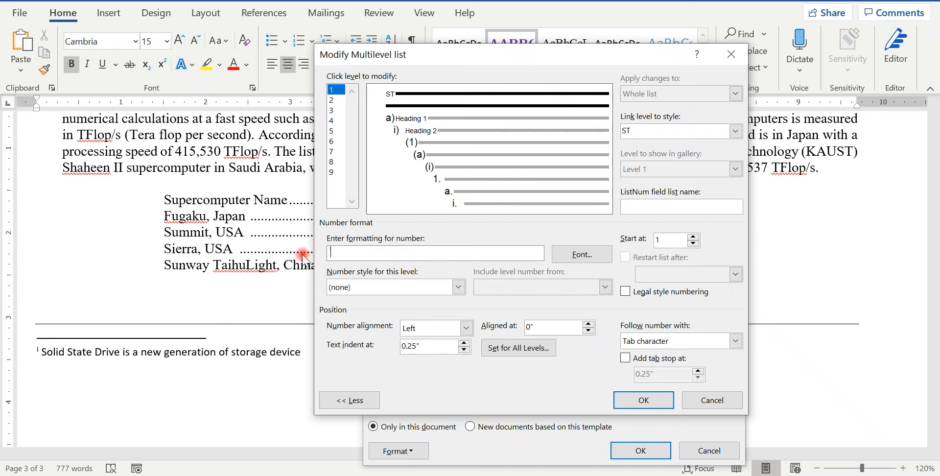
{"action": "left_click", "coordinate": [420, 289]}
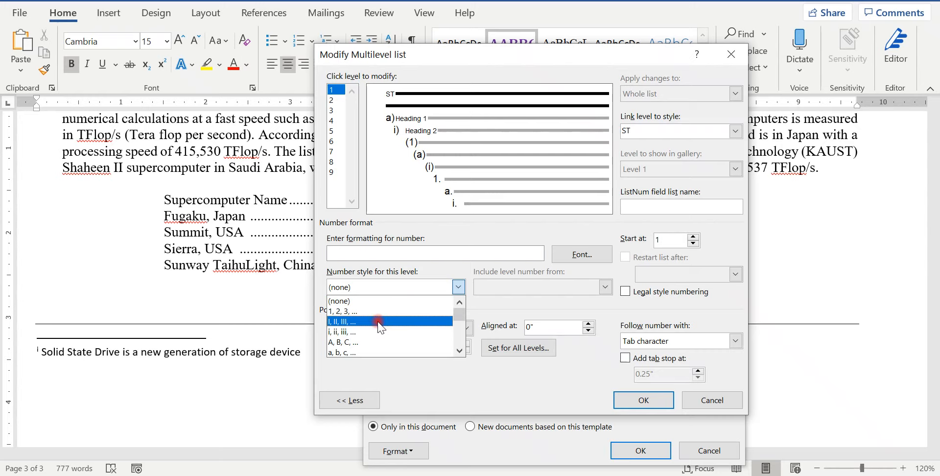
{"action": "left_click", "coordinate": [379, 321]}
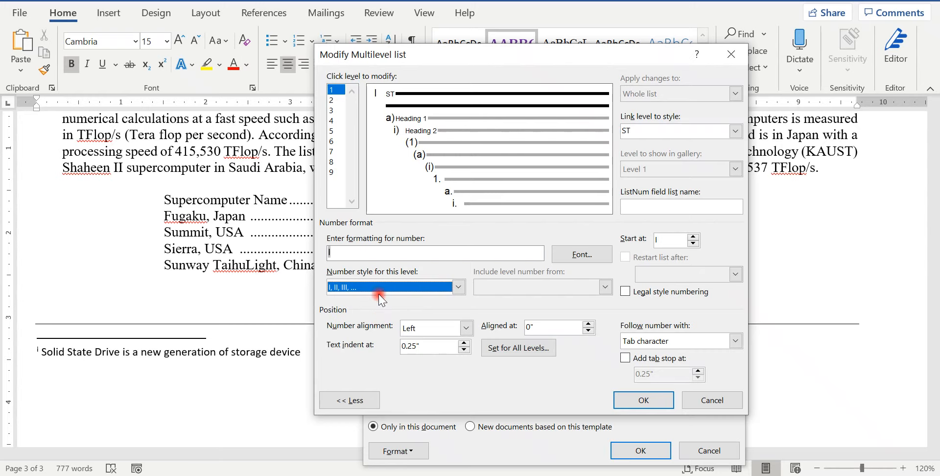
- Following the output PDF, format level 2 numbering as I-1: the level 1 number, a hyphen, and number style 1, 2, 3
{"action": "left_click", "coordinate": [335, 99]}
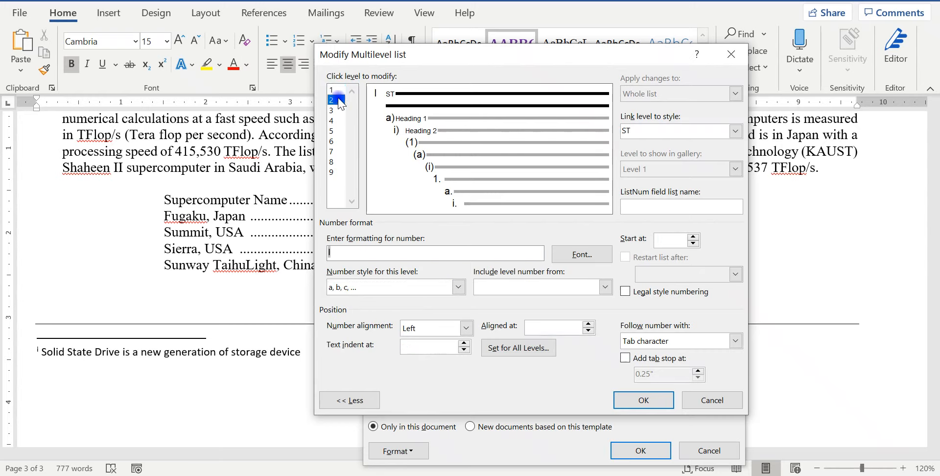
{"action": "left_click", "coordinate": [359, 248]}
{"action": "left_click_drag", "start_coordinate": [349, 256], "coordinate": [323, 252]}
{"action": "key", "text": "BackSpace"}
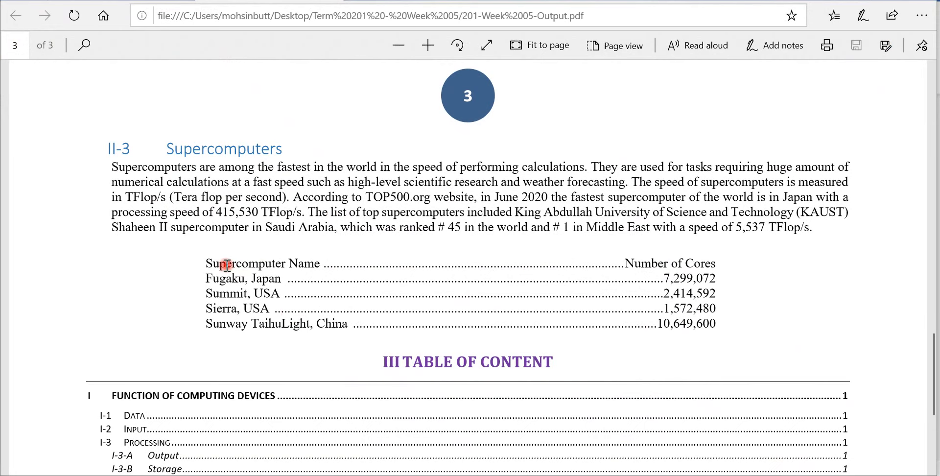
{"action": "scroll", "coordinate": [226, 265], "scroll_direction": "up", "scroll_amount": 2}
{"action": "scroll", "coordinate": [226, 264], "scroll_direction": "up", "scroll_amount": 12}
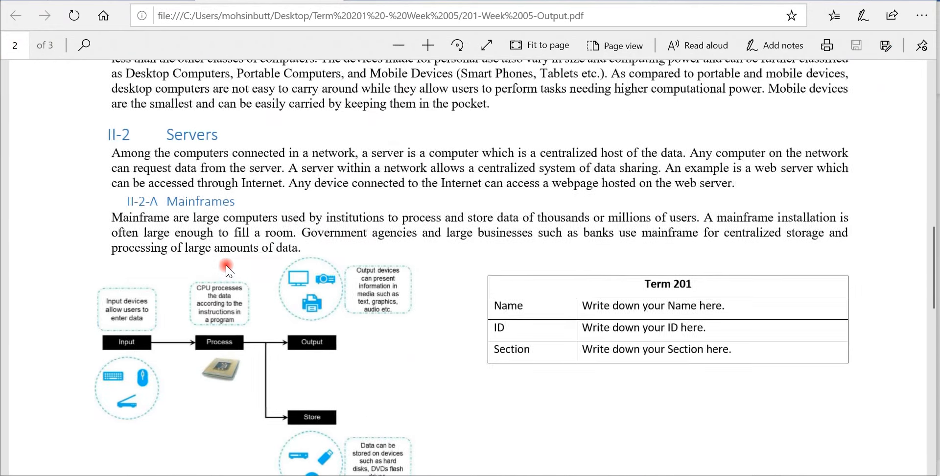
{"action": "scroll", "coordinate": [226, 266], "scroll_direction": "up", "scroll_amount": 10}
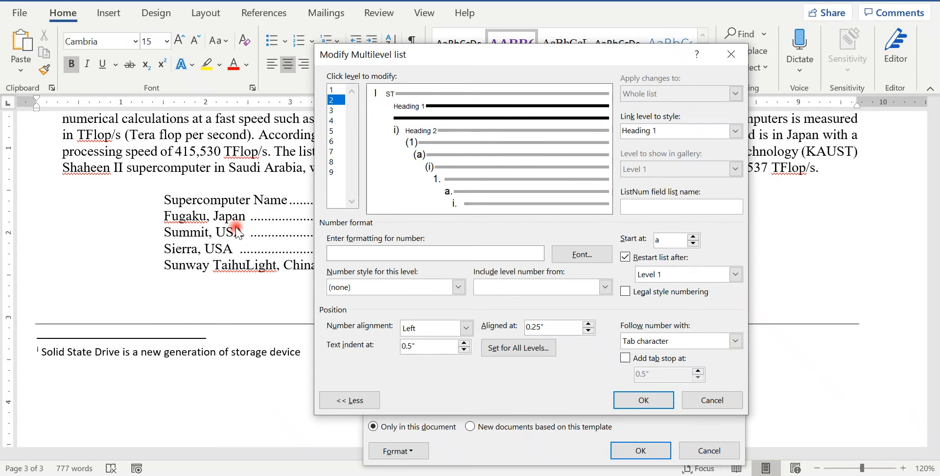
{"action": "left_click", "coordinate": [538, 288]}
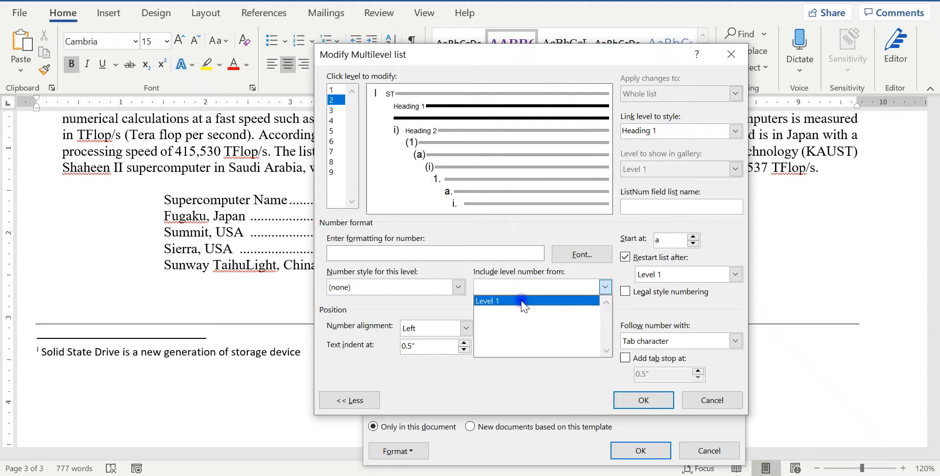
{"action": "left_click", "coordinate": [523, 302]}
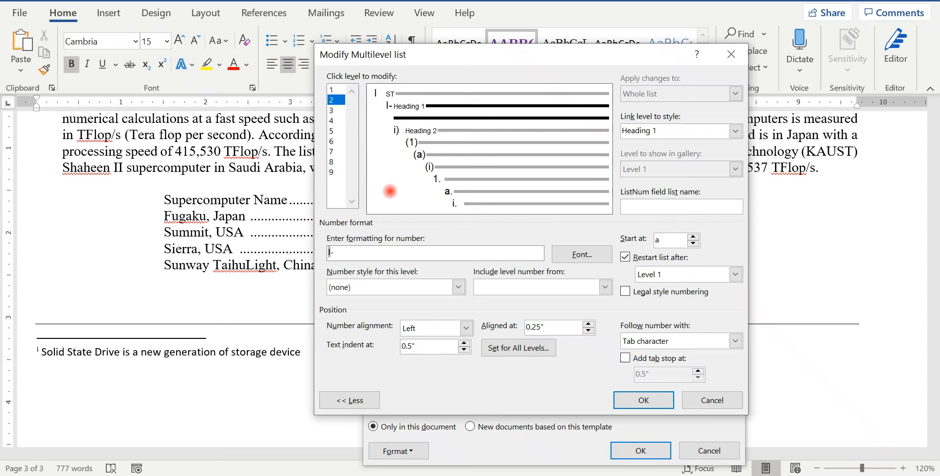
{"action": "left_click", "coordinate": [354, 288]}
{"action": "left_click", "coordinate": [356, 311]}
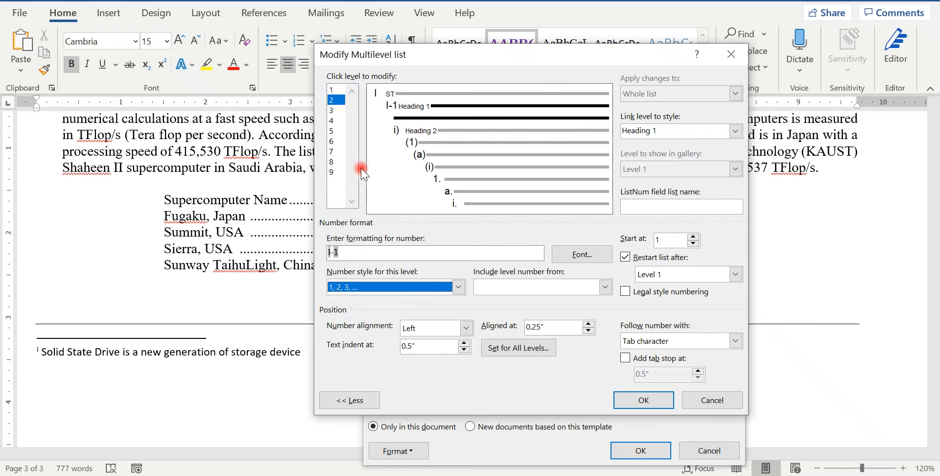
- Format level 3 numbering as I-1-A, including the level 1 and 2 numbers with hyphens and style A, B, C, and create the list style
{"action": "left_click", "coordinate": [331, 110]}
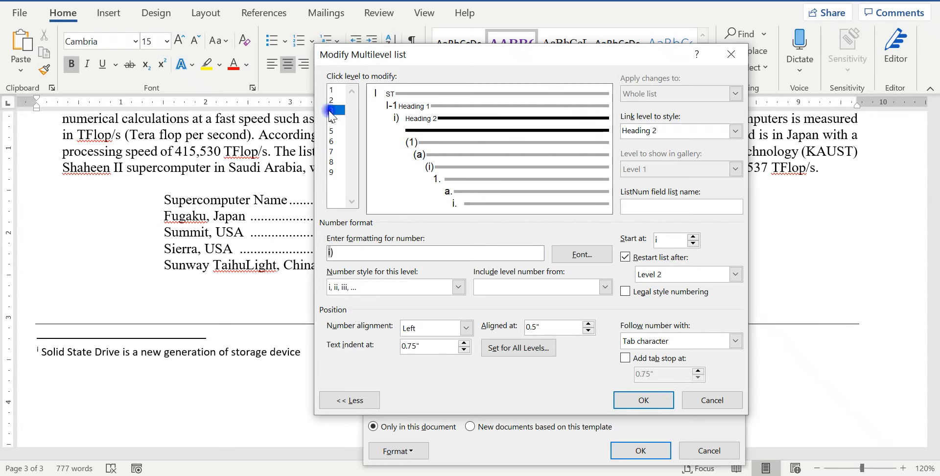
{"action": "left_click", "coordinate": [337, 252]}
{"action": "key", "text": "Delete"}
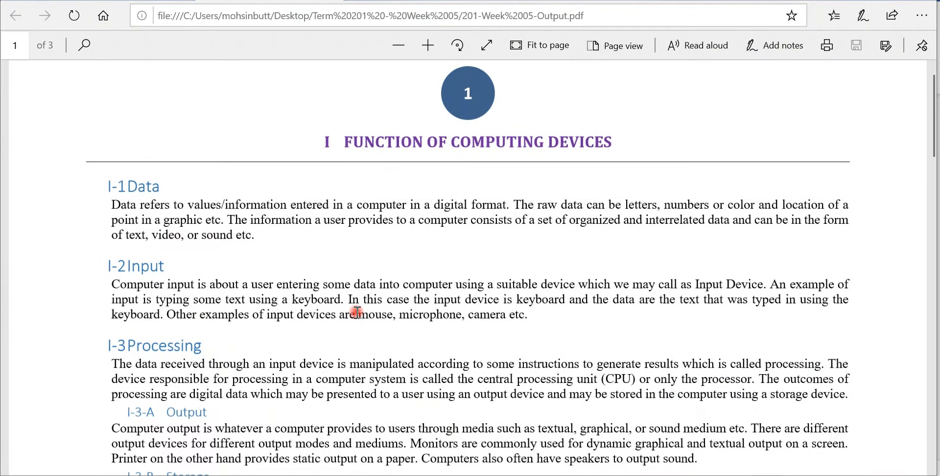
{"action": "scroll", "coordinate": [357, 311], "scroll_direction": "down", "scroll_amount": 1}
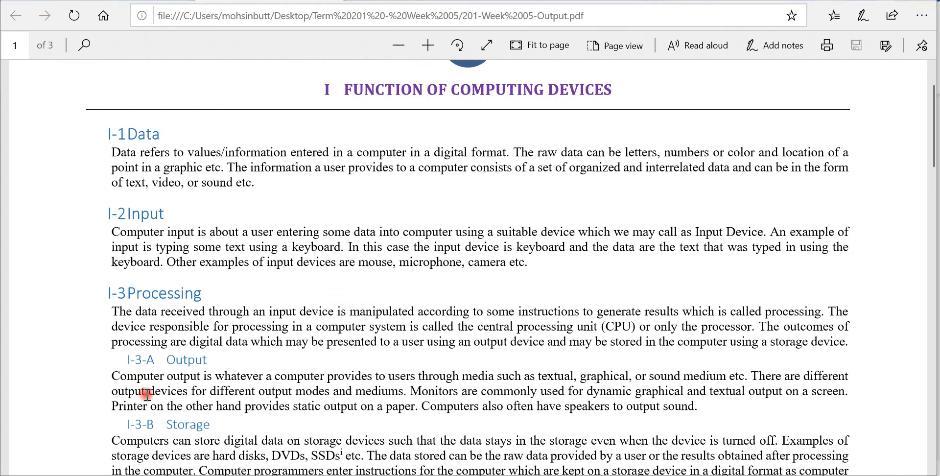
{"action": "key", "text": "alt+Tab"}
{"action": "left_click", "coordinate": [537, 287]}
{"action": "left_click", "coordinate": [528, 307]}
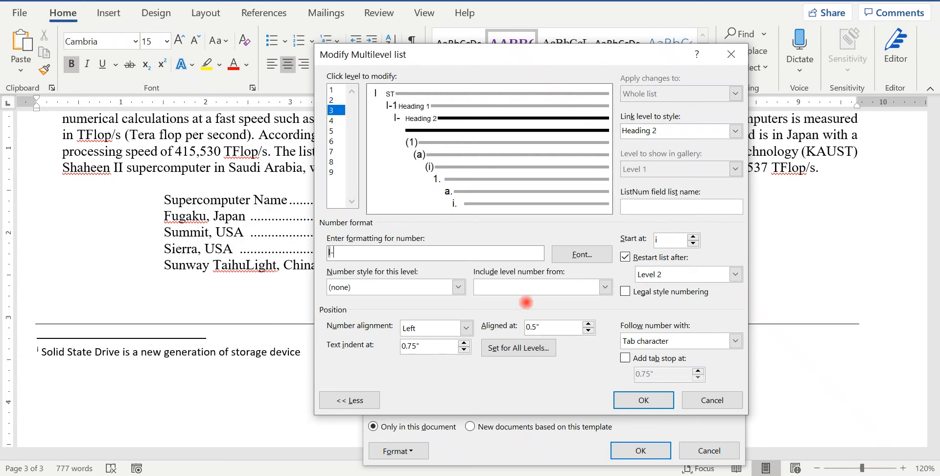
{"action": "left_click", "coordinate": [541, 288]}
{"action": "left_click", "coordinate": [509, 311]}
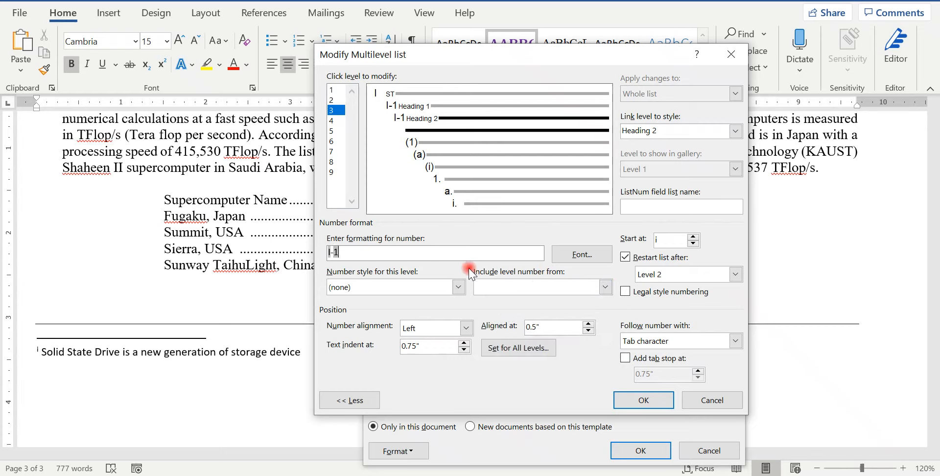
{"action": "left_click", "coordinate": [352, 288]}
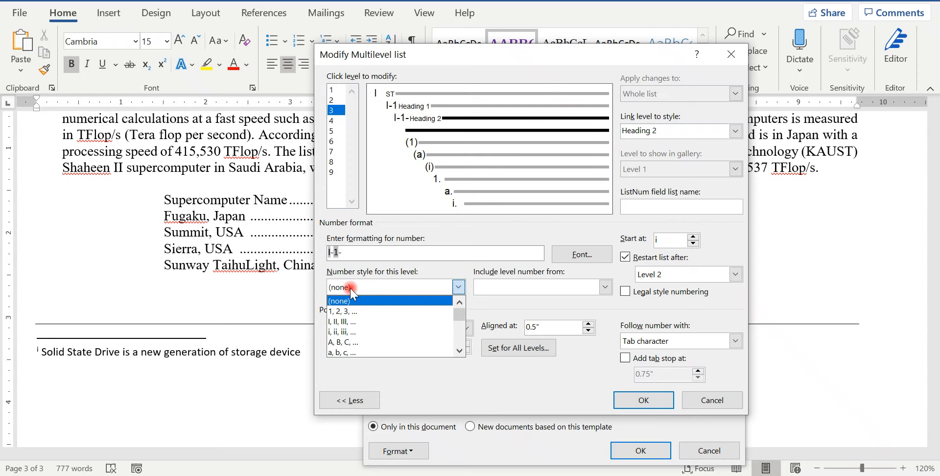
{"action": "left_click", "coordinate": [370, 342]}
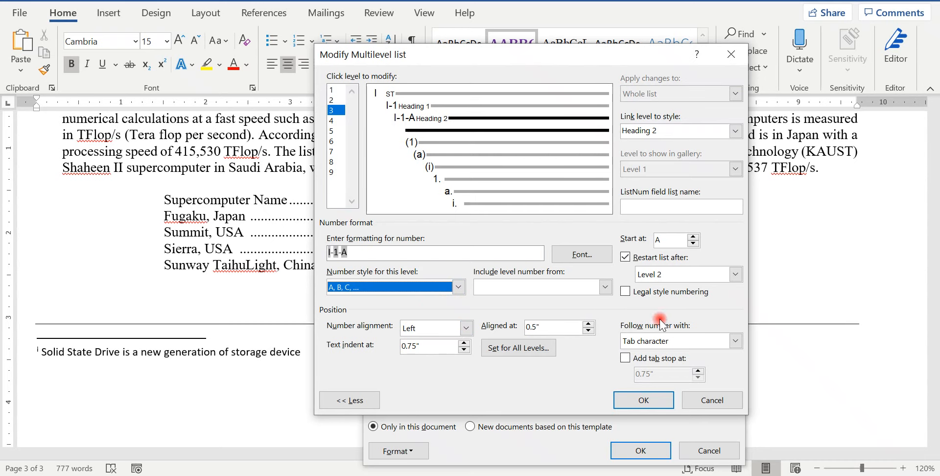
{"action": "left_click", "coordinate": [632, 403]}
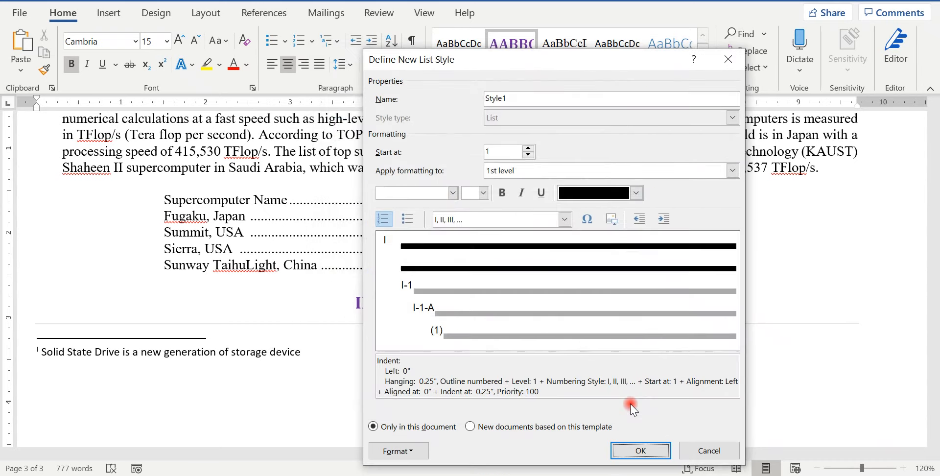
{"action": "left_click", "coordinate": [642, 451]}
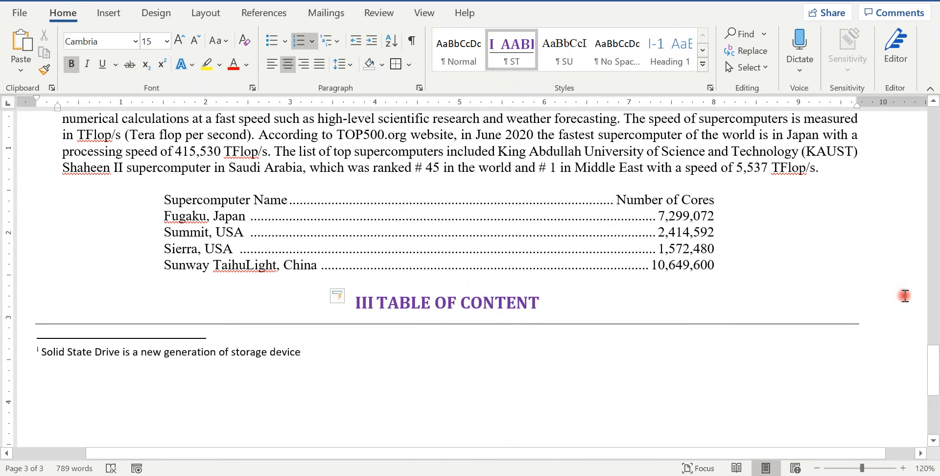
- Review the level-to-style links required by item 12 on page 3 of the exercise PDF
{"action": "left_click_drag", "start_coordinate": [931, 373], "coordinate": [933, 394]}
{"action": "key", "text": "alt+Tab"}
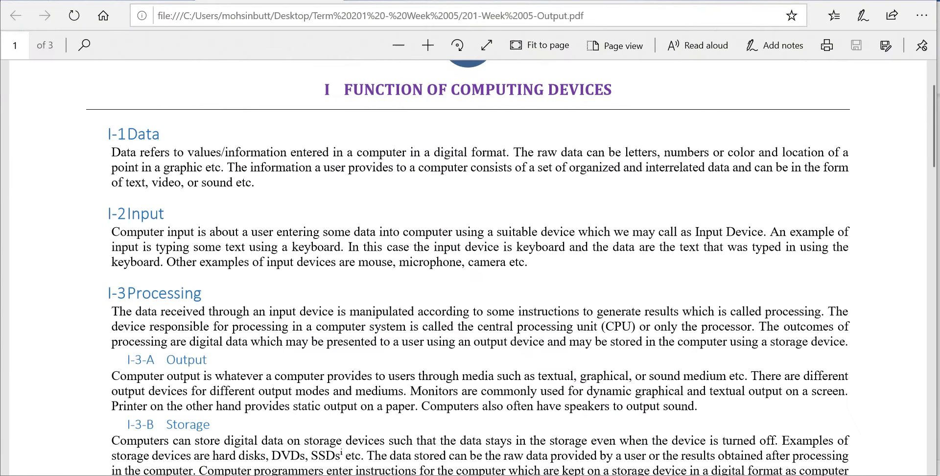
{"action": "key", "text": "alt+Tab"}
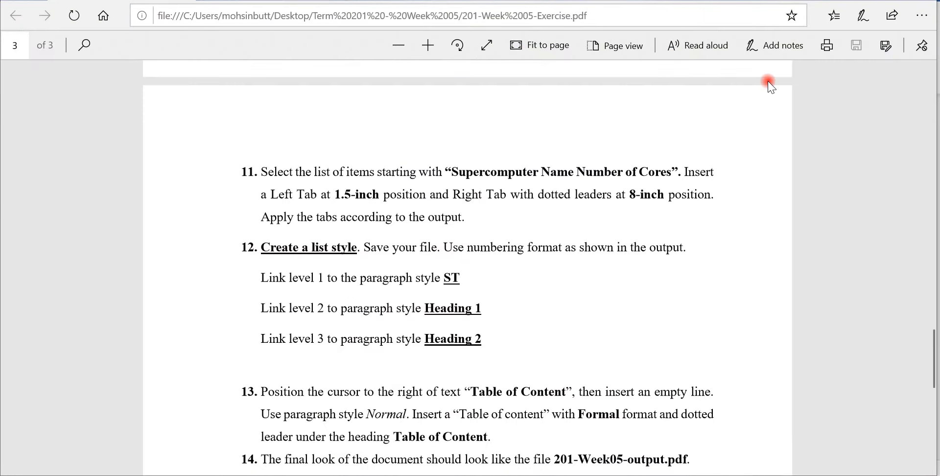
{"action": "left_click_drag", "start_coordinate": [932, 327], "coordinate": [933, 348]}
{"action": "left_click_drag", "start_coordinate": [289, 139], "coordinate": [331, 198]}
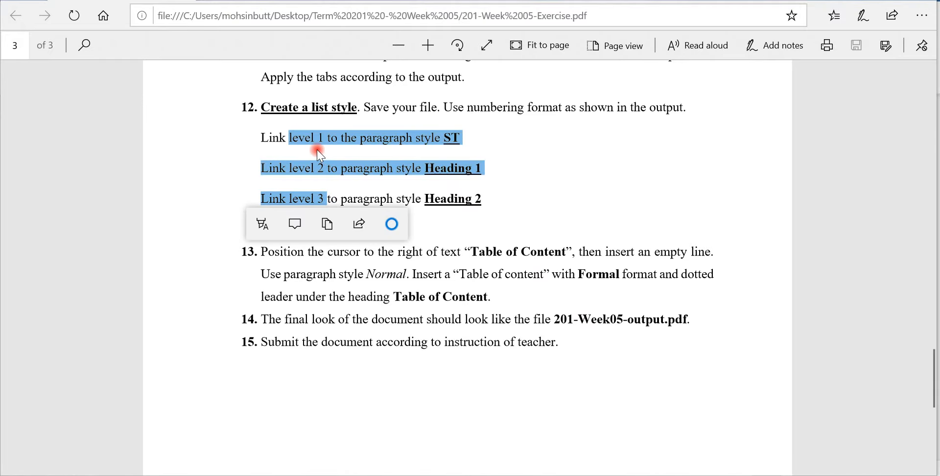
{"action": "left_click", "coordinate": [443, 168]}
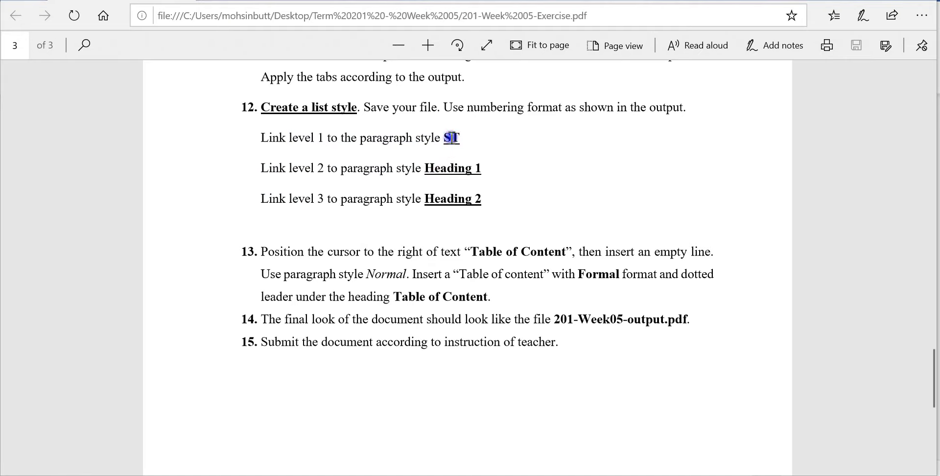
{"action": "left_click", "coordinate": [320, 142]}
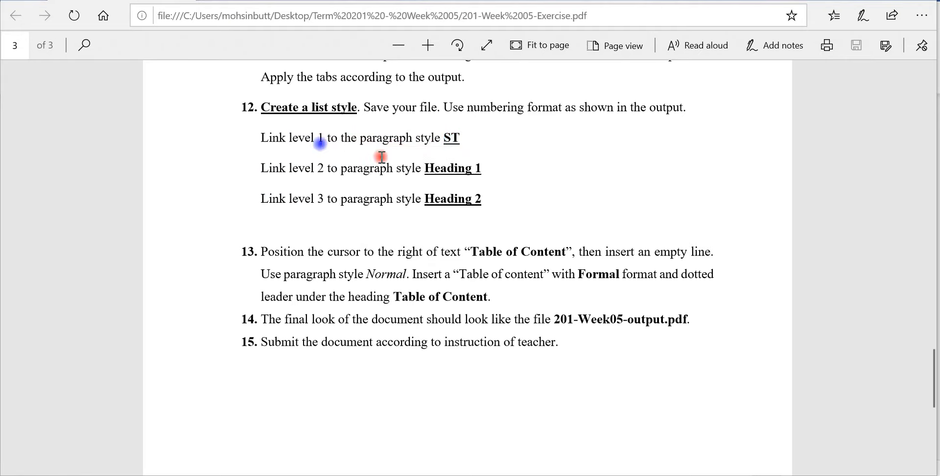
{"action": "double_click", "coordinate": [451, 166]}
{"action": "left_click", "coordinate": [329, 176]}
- Back in Word, add an empty line after the Table of Content heading and apply the Normal style to it
{"action": "key", "text": "alt+Tab"}
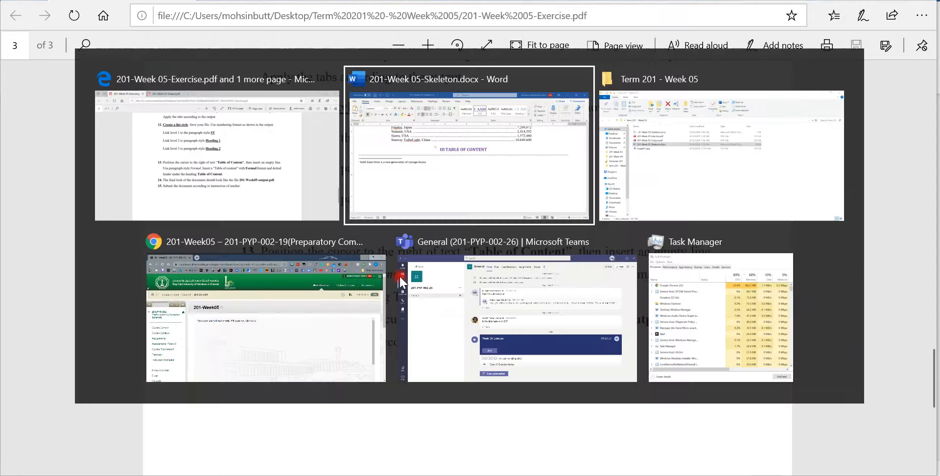
{"action": "left_click", "coordinate": [551, 207]}
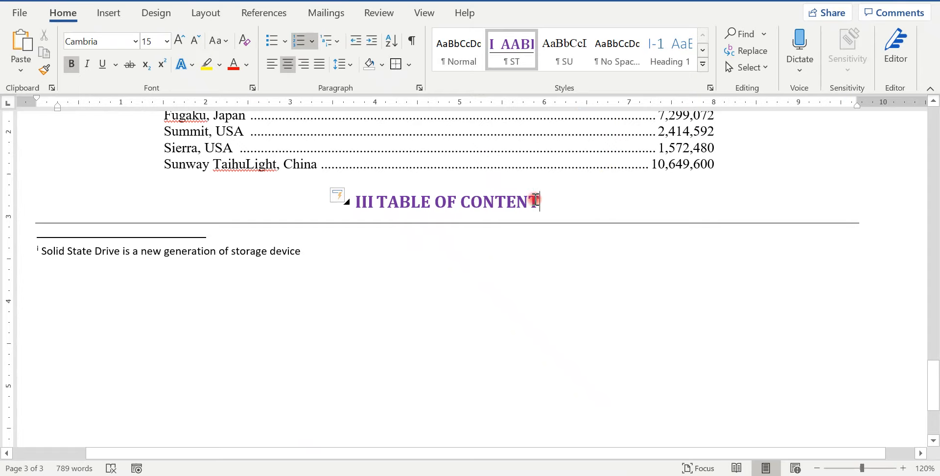
{"action": "key", "text": "Return"}
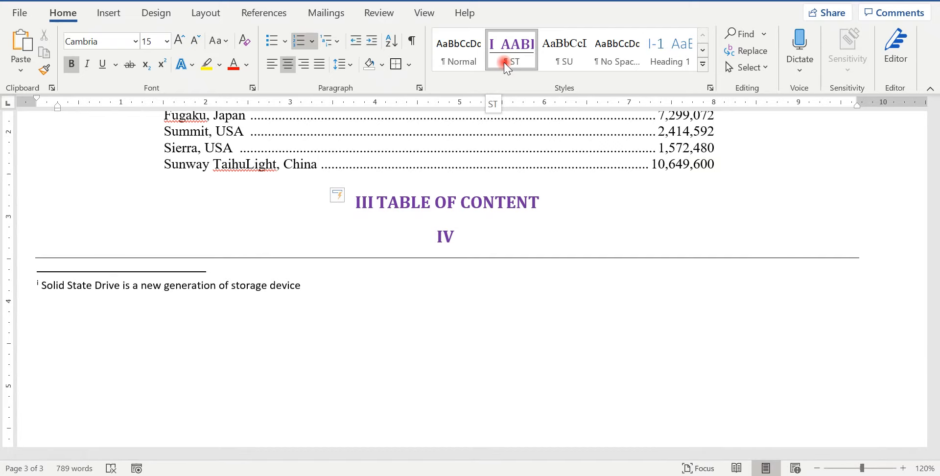
{"action": "left_click", "coordinate": [451, 61]}
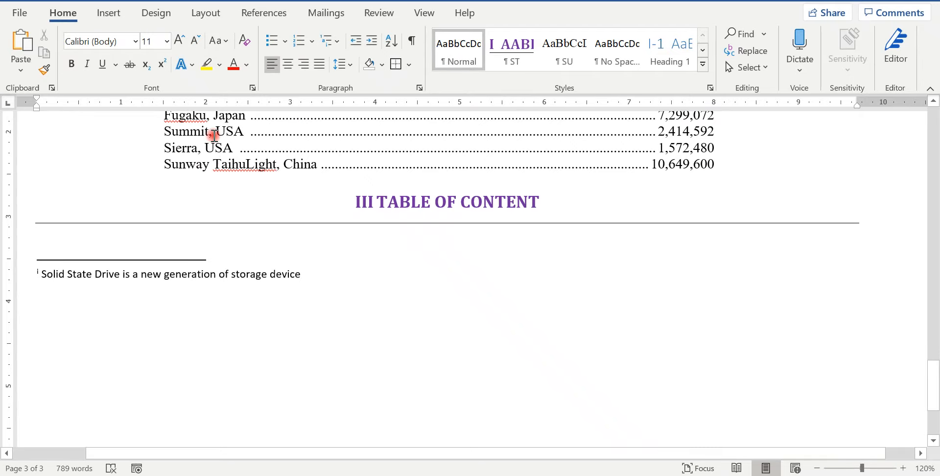
- Start a custom table of contents and, following item 13 of the exercise PDF, set the Formal format with a dotted tab leader
{"action": "left_click", "coordinate": [275, 21]}
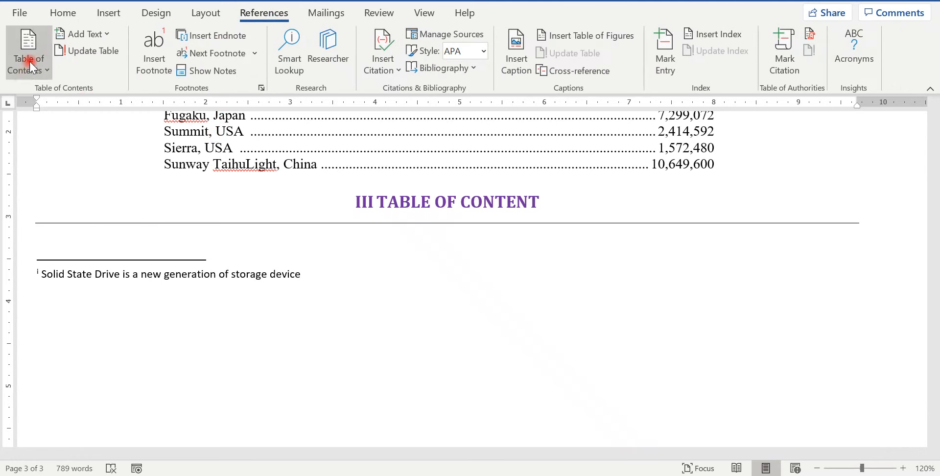
{"action": "left_click", "coordinate": [29, 58]}
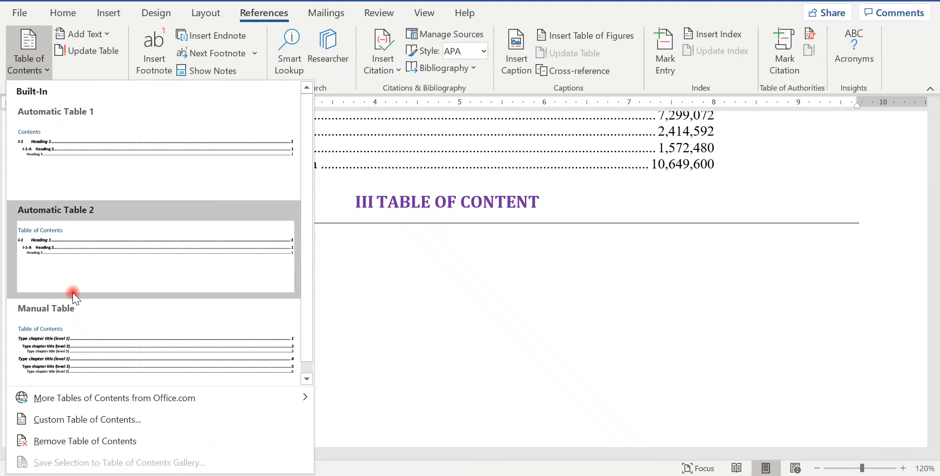
{"action": "left_click", "coordinate": [69, 422]}
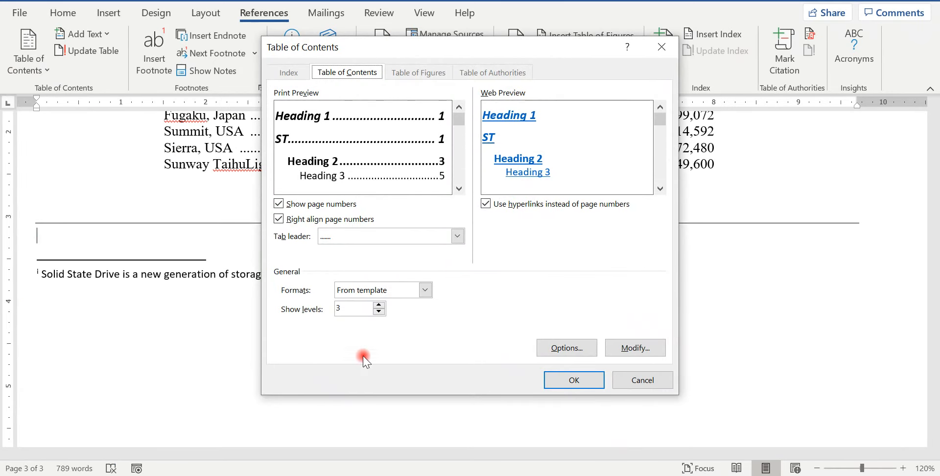
{"action": "key", "text": "alt+Tab"}
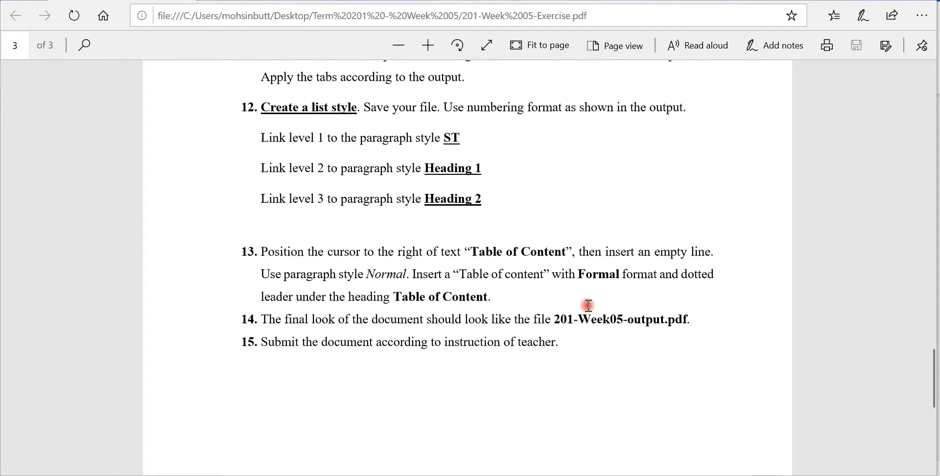
{"action": "double_click", "coordinate": [589, 279]}
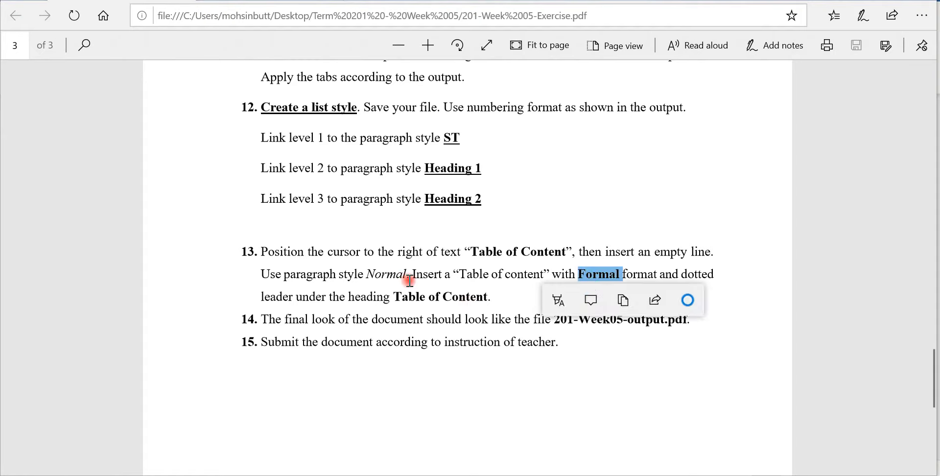
{"action": "key", "text": "alt+Tab"}
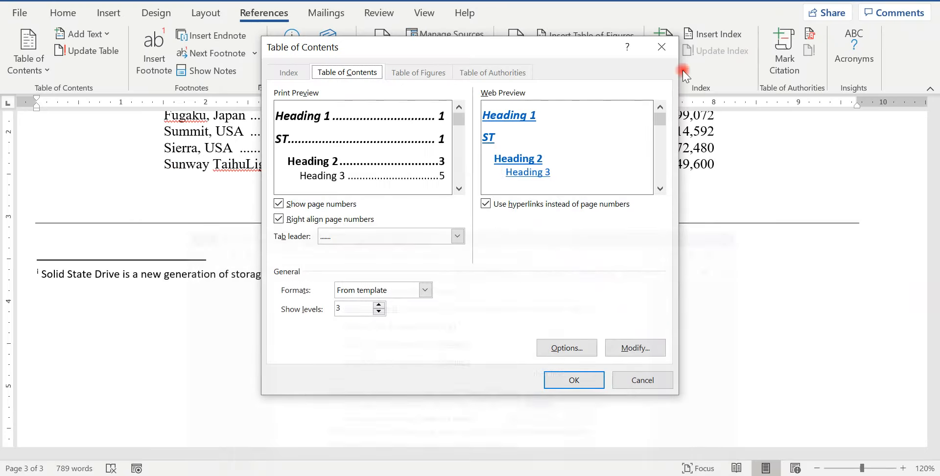
{"action": "left_click", "coordinate": [396, 293]}
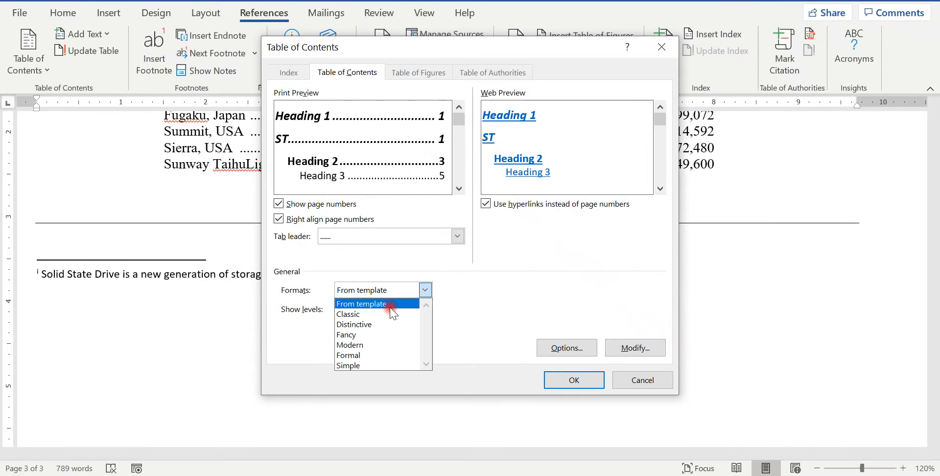
{"action": "left_click", "coordinate": [365, 354]}
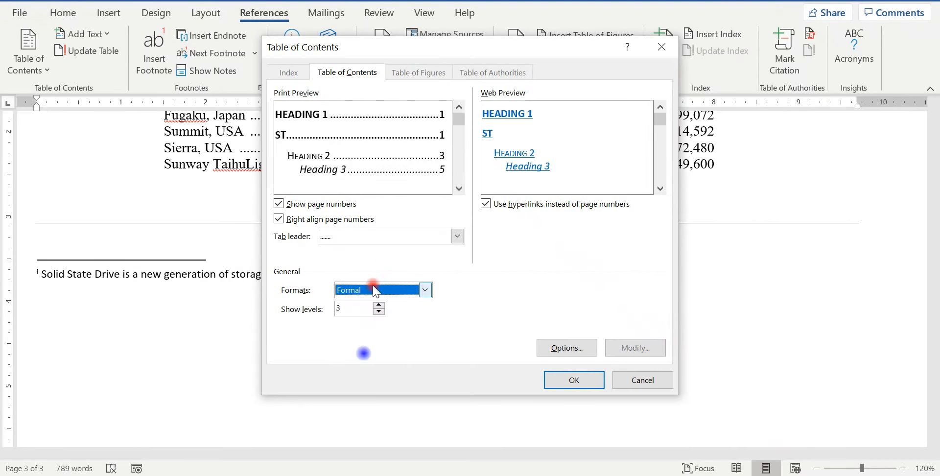
{"action": "left_click", "coordinate": [355, 242]}
{"action": "left_click", "coordinate": [337, 264]}
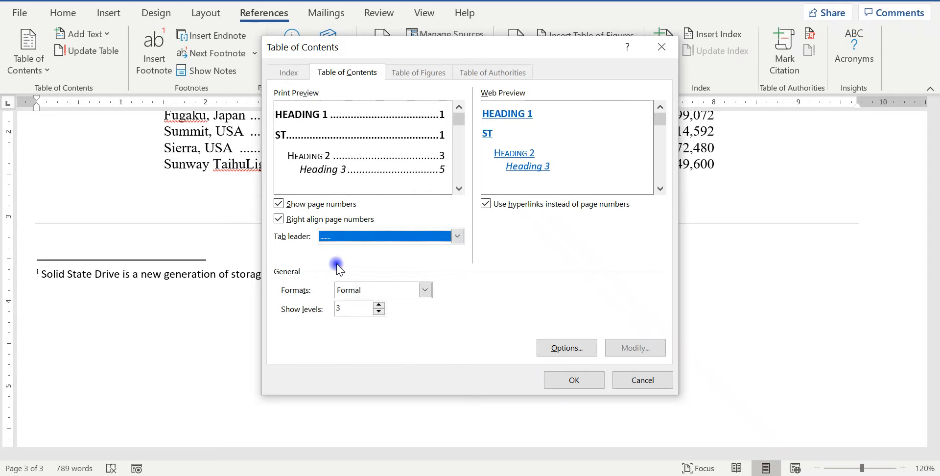
- In the table of contents options, clear the Heading 3 level and assign TOC level 1 to ST, 2 to Heading 1 and 3 to Heading 2
{"action": "left_click", "coordinate": [573, 348]}
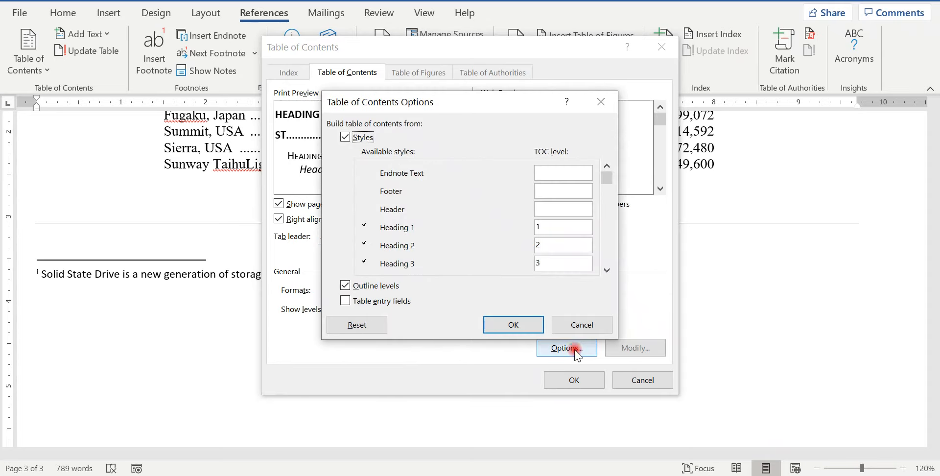
{"action": "left_click_drag", "start_coordinate": [566, 229], "coordinate": [529, 239]}
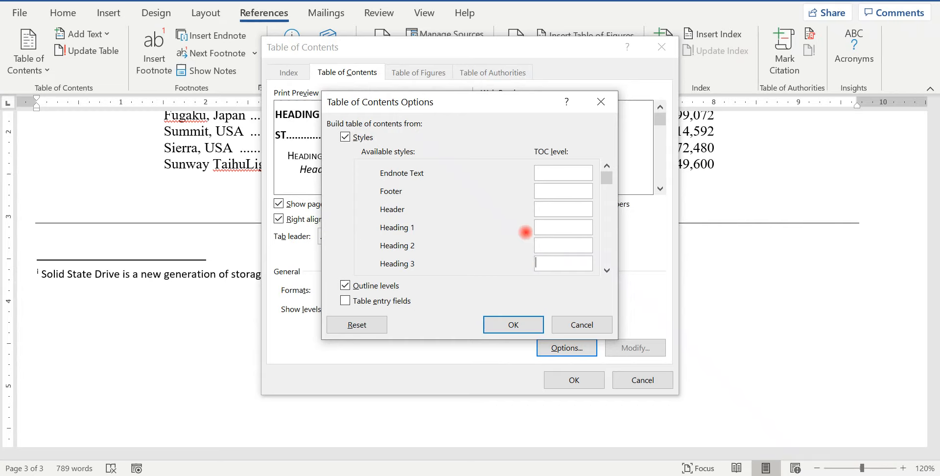
{"action": "left_click", "coordinate": [606, 251]}
{"action": "left_click", "coordinate": [606, 253]}
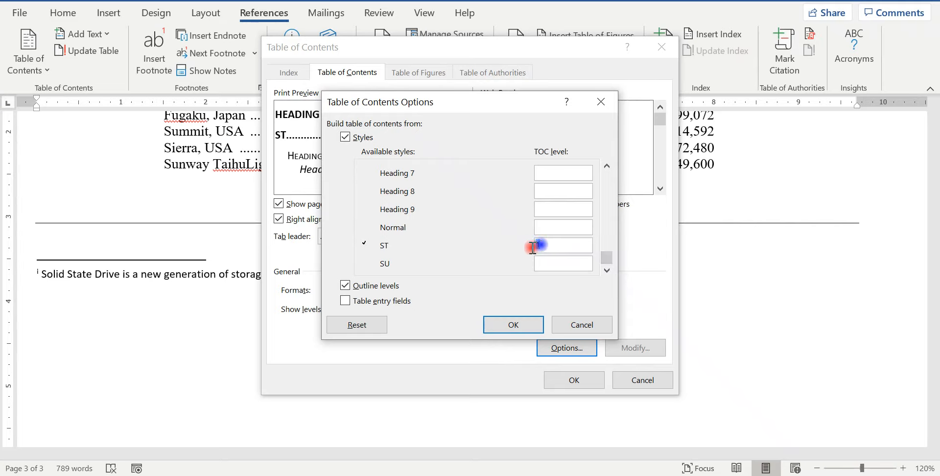
{"action": "left_click", "coordinate": [606, 233]}
{"action": "left_click", "coordinate": [546, 177]}
{"action": "left_click", "coordinate": [548, 190]}
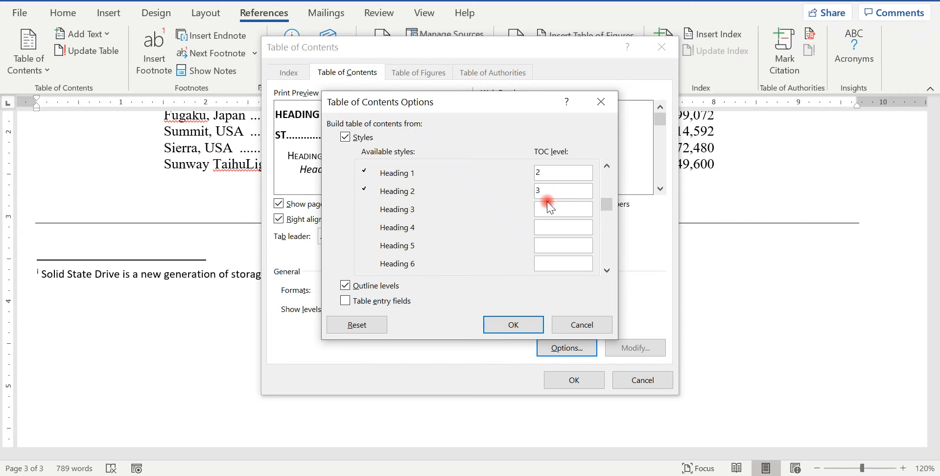
- Check the style levels against item 12 of the exercise PDF, then return to Word and insert the table of contents
{"action": "key", "text": "alt+Tab"}
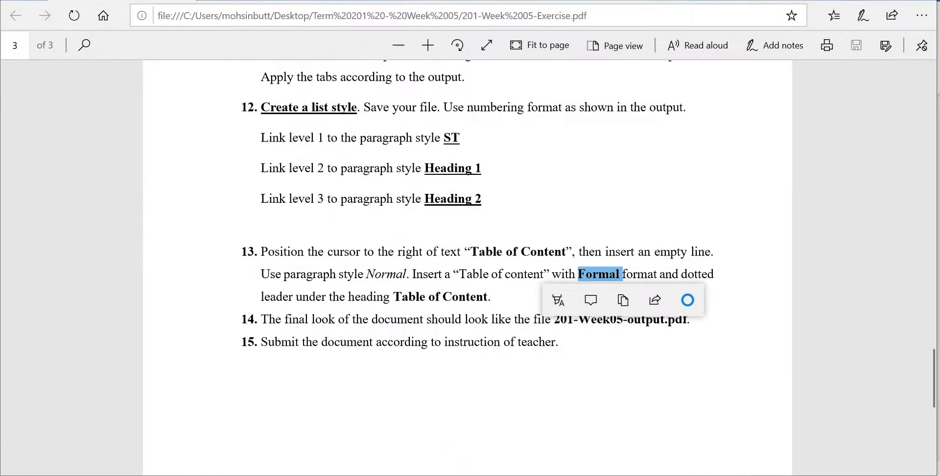
{"action": "left_click_drag", "start_coordinate": [314, 168], "coordinate": [326, 196]}
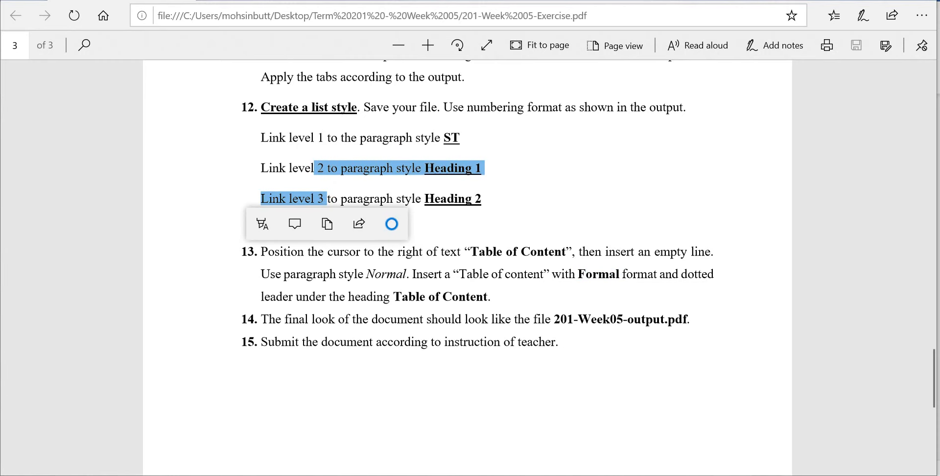
{"action": "key", "text": "alt+Tab"}
{"action": "left_click", "coordinate": [506, 322]}
{"action": "left_click", "coordinate": [567, 379]}
- Zoom out to 50% and examine the inserted table of contents and the layout of page 3
{"action": "left_click", "coordinate": [837, 329]}
{"action": "left_click_drag", "start_coordinate": [933, 389], "coordinate": [935, 415]}
{"action": "left_click", "coordinate": [817, 468]}
{"action": "left_click", "coordinate": [817, 469]}
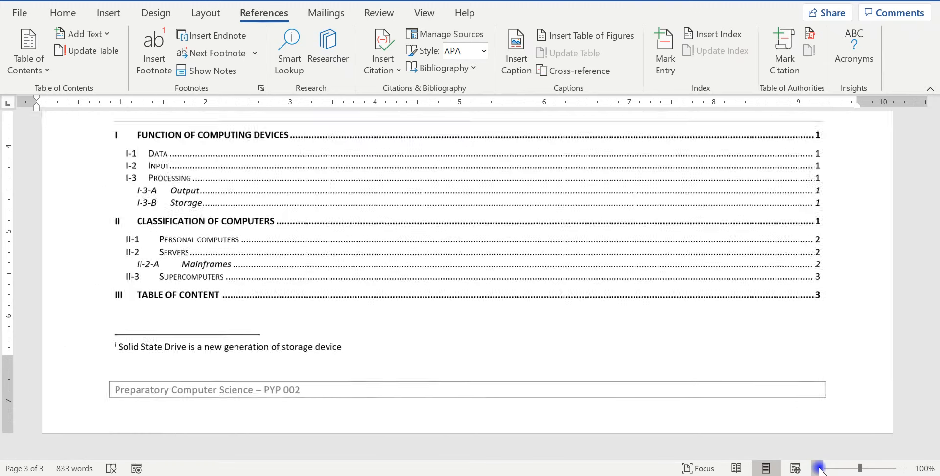
{"action": "left_click", "coordinate": [817, 469]}
{"action": "left_click", "coordinate": [818, 469]}
{"action": "left_click", "coordinate": [817, 469]}
{"action": "left_click", "coordinate": [817, 468]}
{"action": "left_click", "coordinate": [817, 469]}
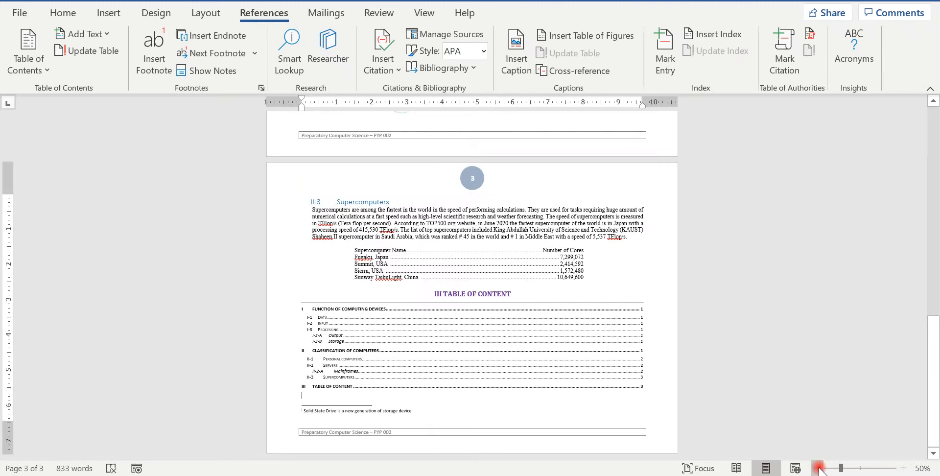
{"action": "left_click_drag", "start_coordinate": [933, 398], "coordinate": [917, 427]}
- Save the document to the Desktop over the existing Week05 .docx file named with the student ID, then close Word
{"action": "left_click", "coordinate": [20, 14]}
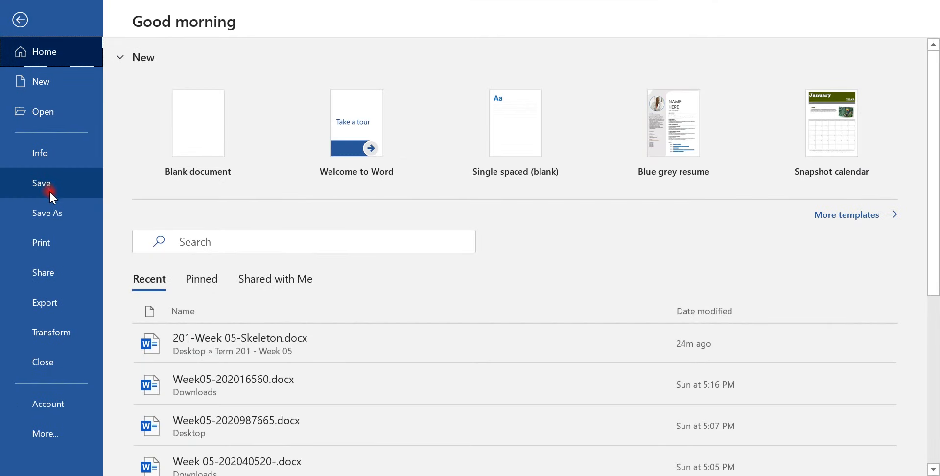
{"action": "left_click", "coordinate": [46, 211]}
{"action": "left_click", "coordinate": [487, 91]}
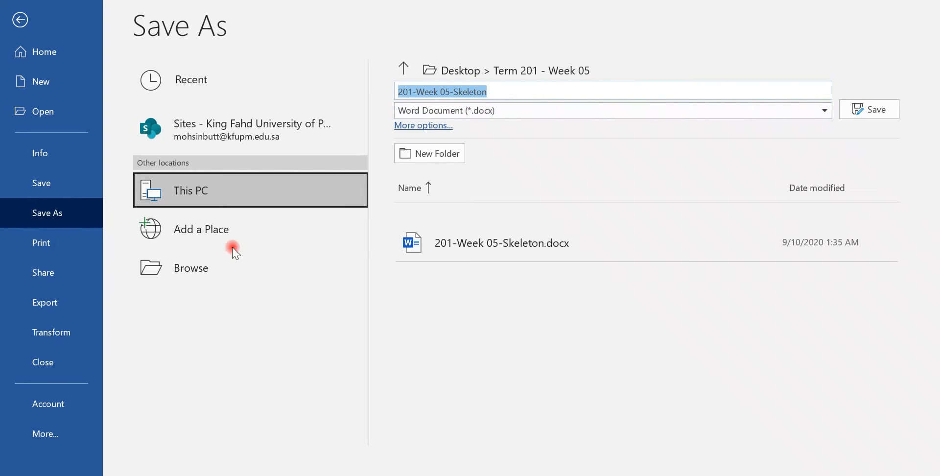
{"action": "left_click", "coordinate": [196, 269]}
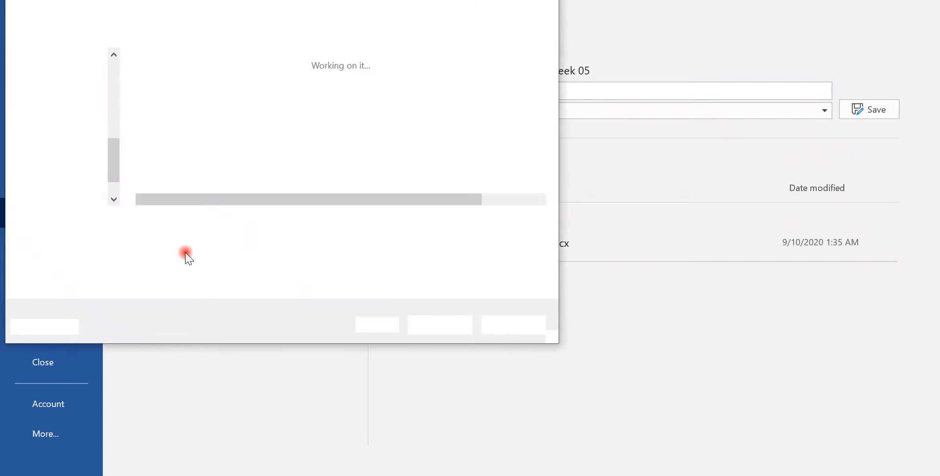
{"action": "left_click", "coordinate": [59, 76]}
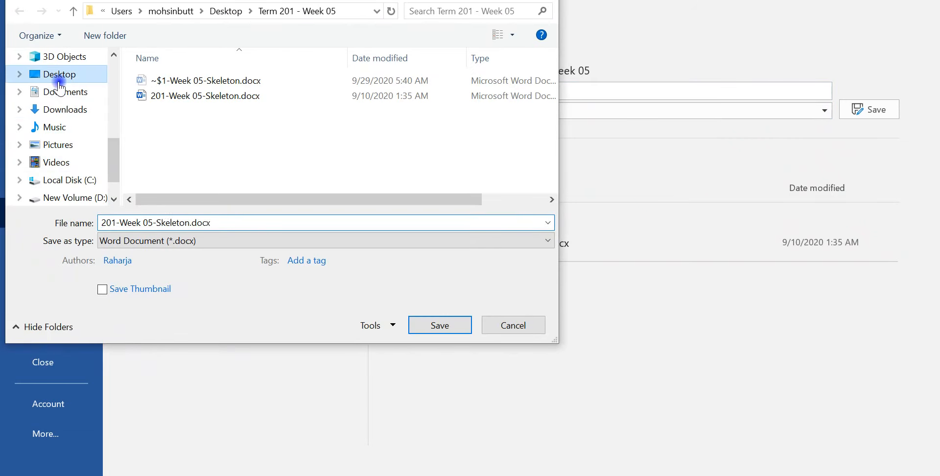
{"action": "left_click", "coordinate": [229, 82]}
{"action": "left_click", "coordinate": [230, 84]}
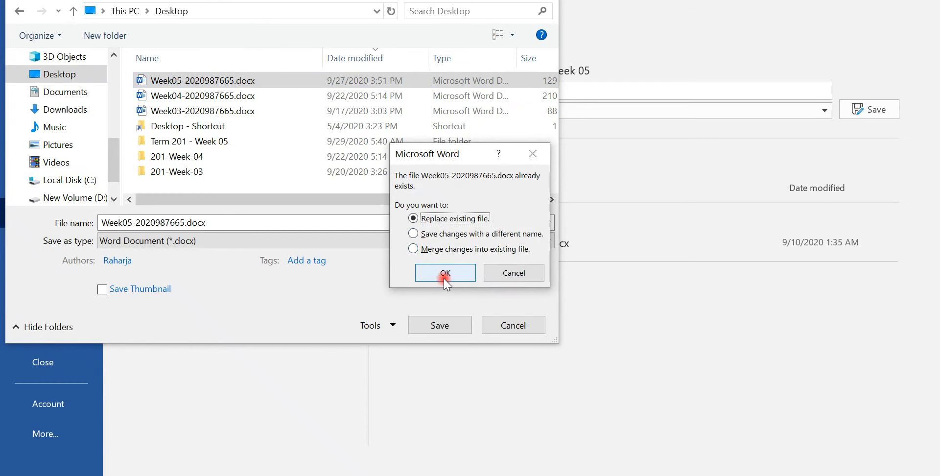
{"action": "left_click", "coordinate": [445, 273]}
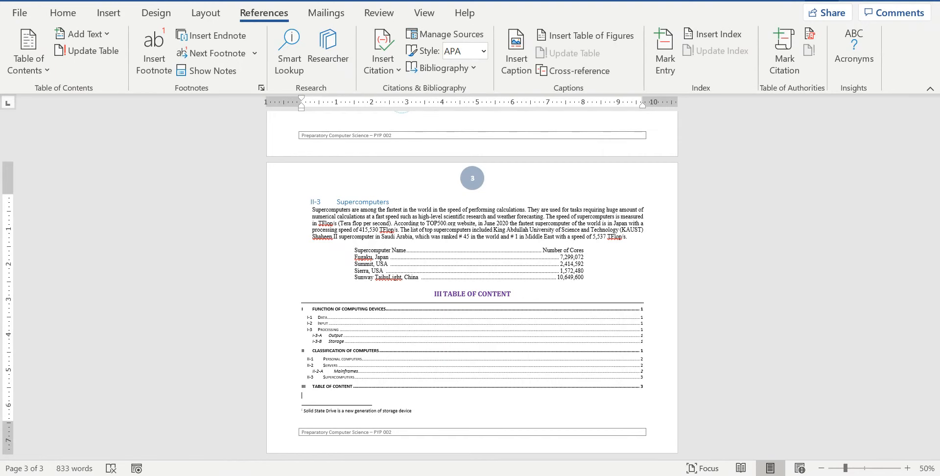
{"action": "key", "text": "alt+F4"}
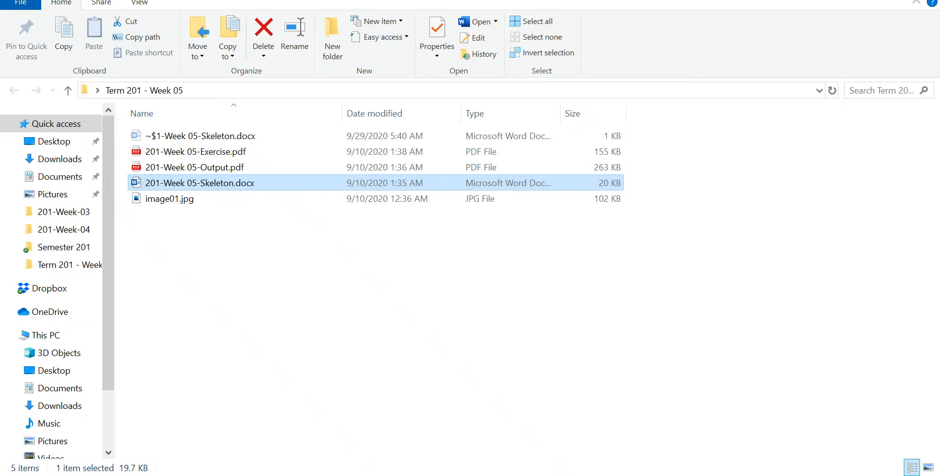